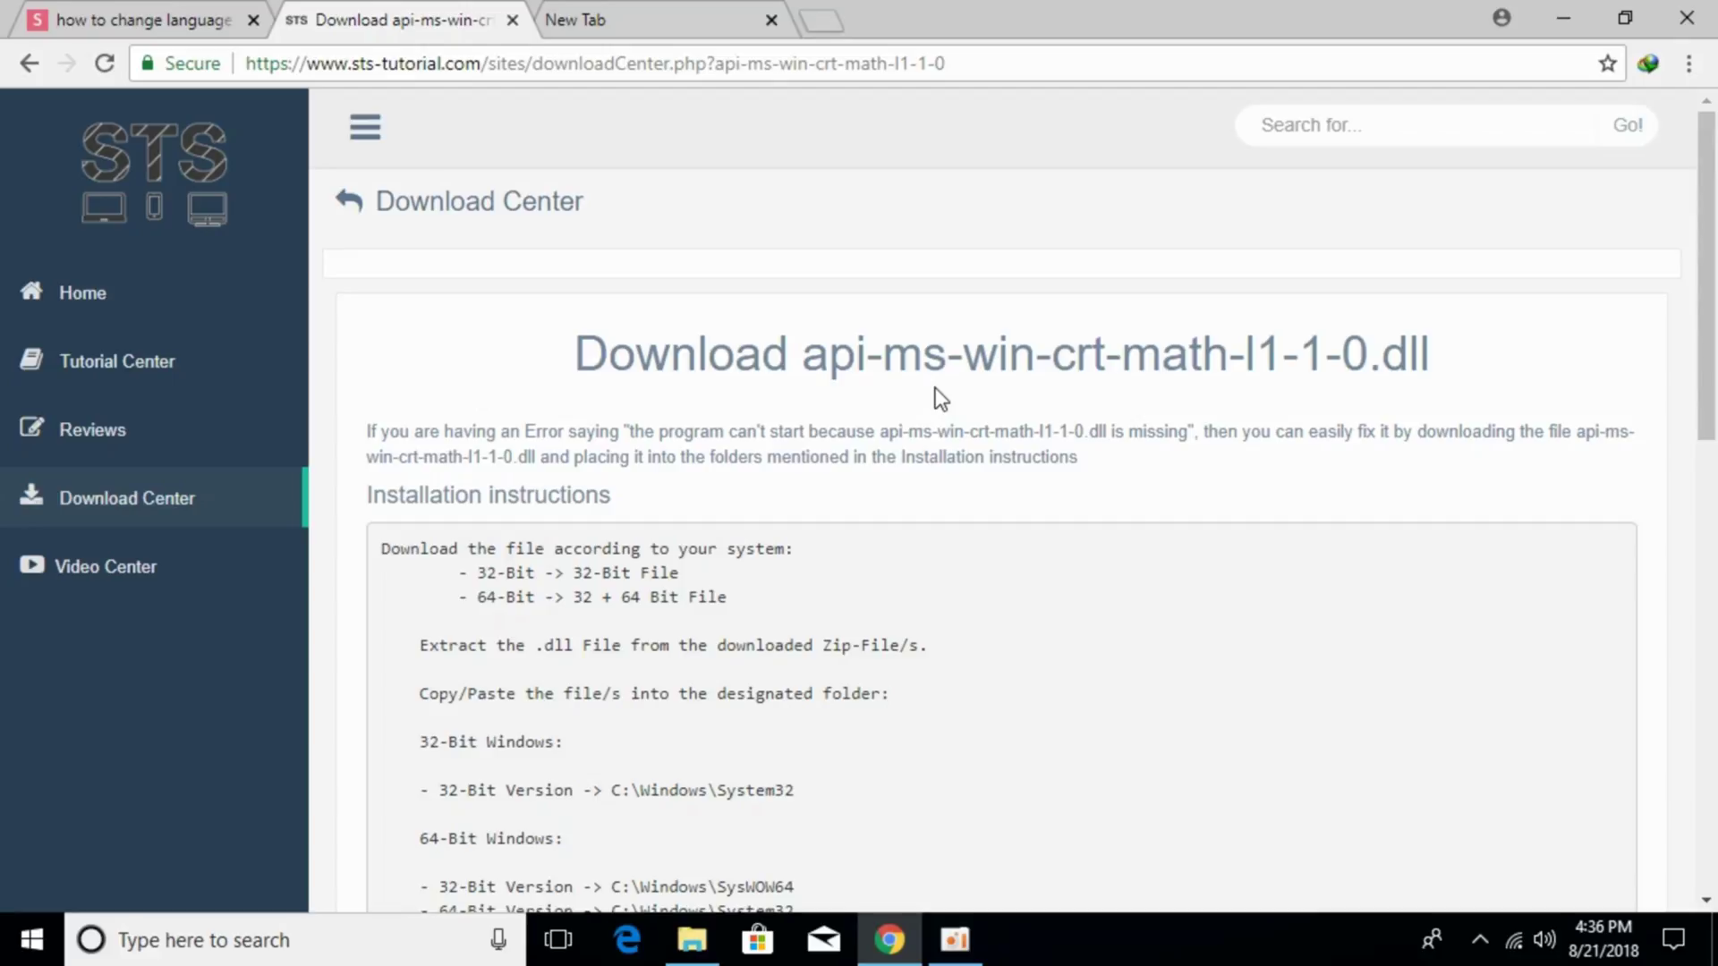
# Locate the 32-Bit and 64-Bit api-ms-win-crt-math-l1-1-0 entries on the download page.
pyautogui.click(1126, 59)
pyautogui.click(881, 260)
pyautogui.click(1002, 71)
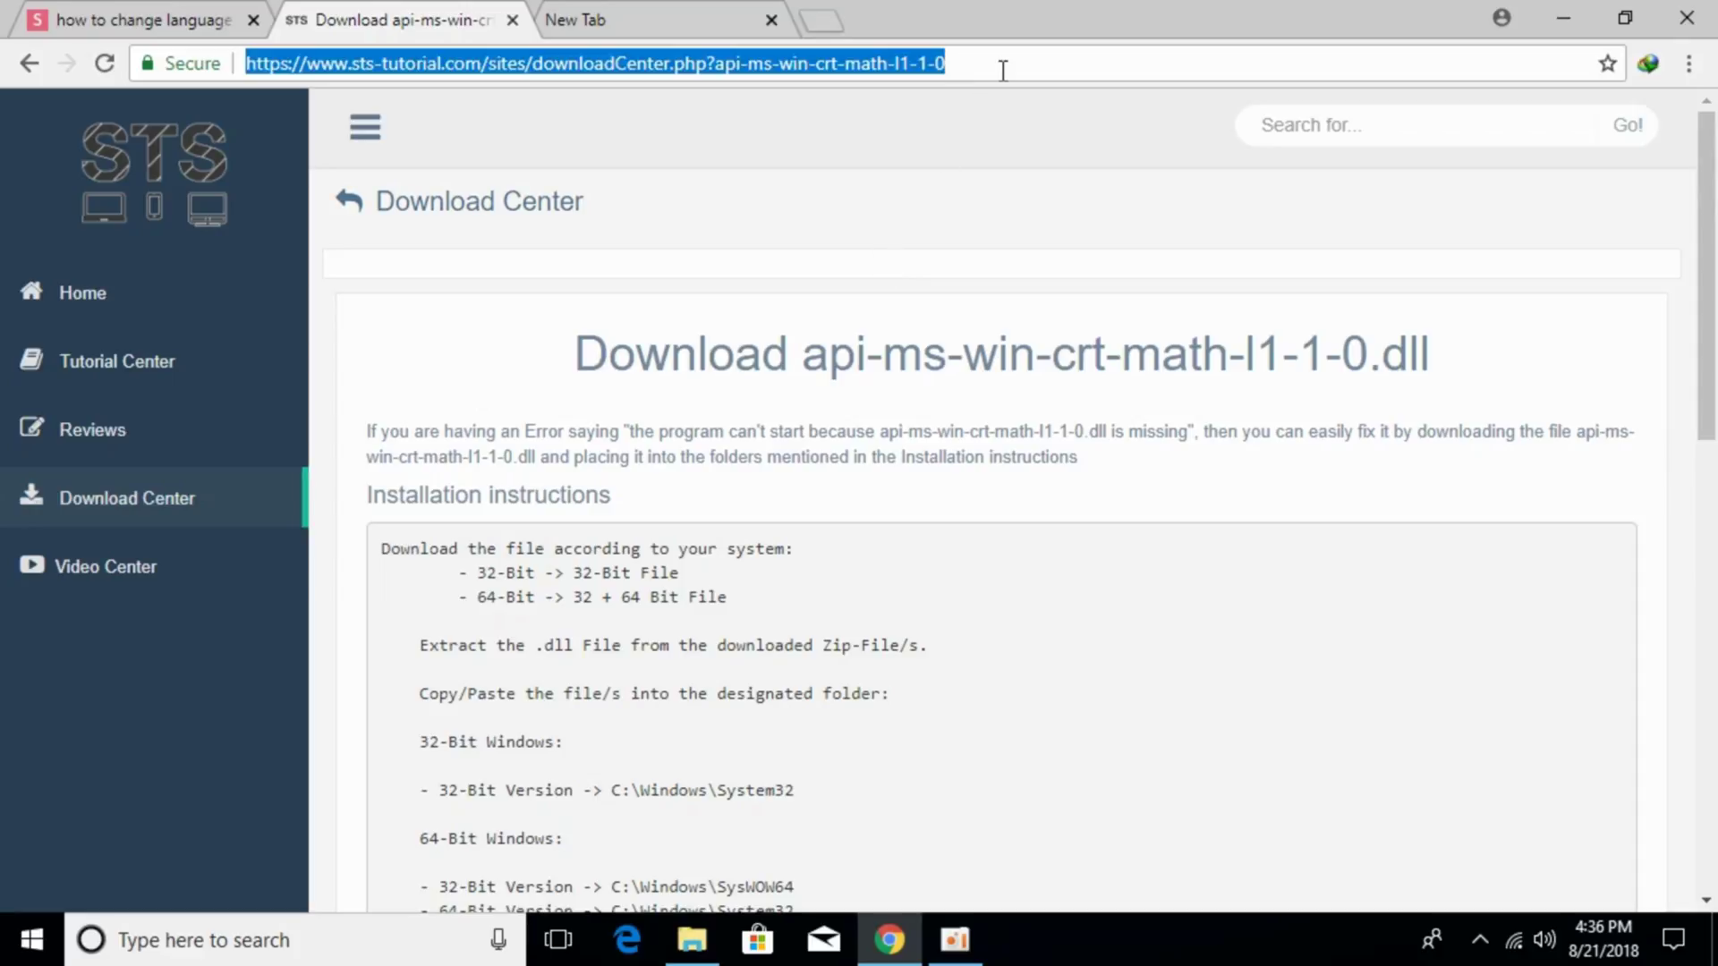
pyautogui.click(842, 281)
pyautogui.scroll(-7, 842, 281)
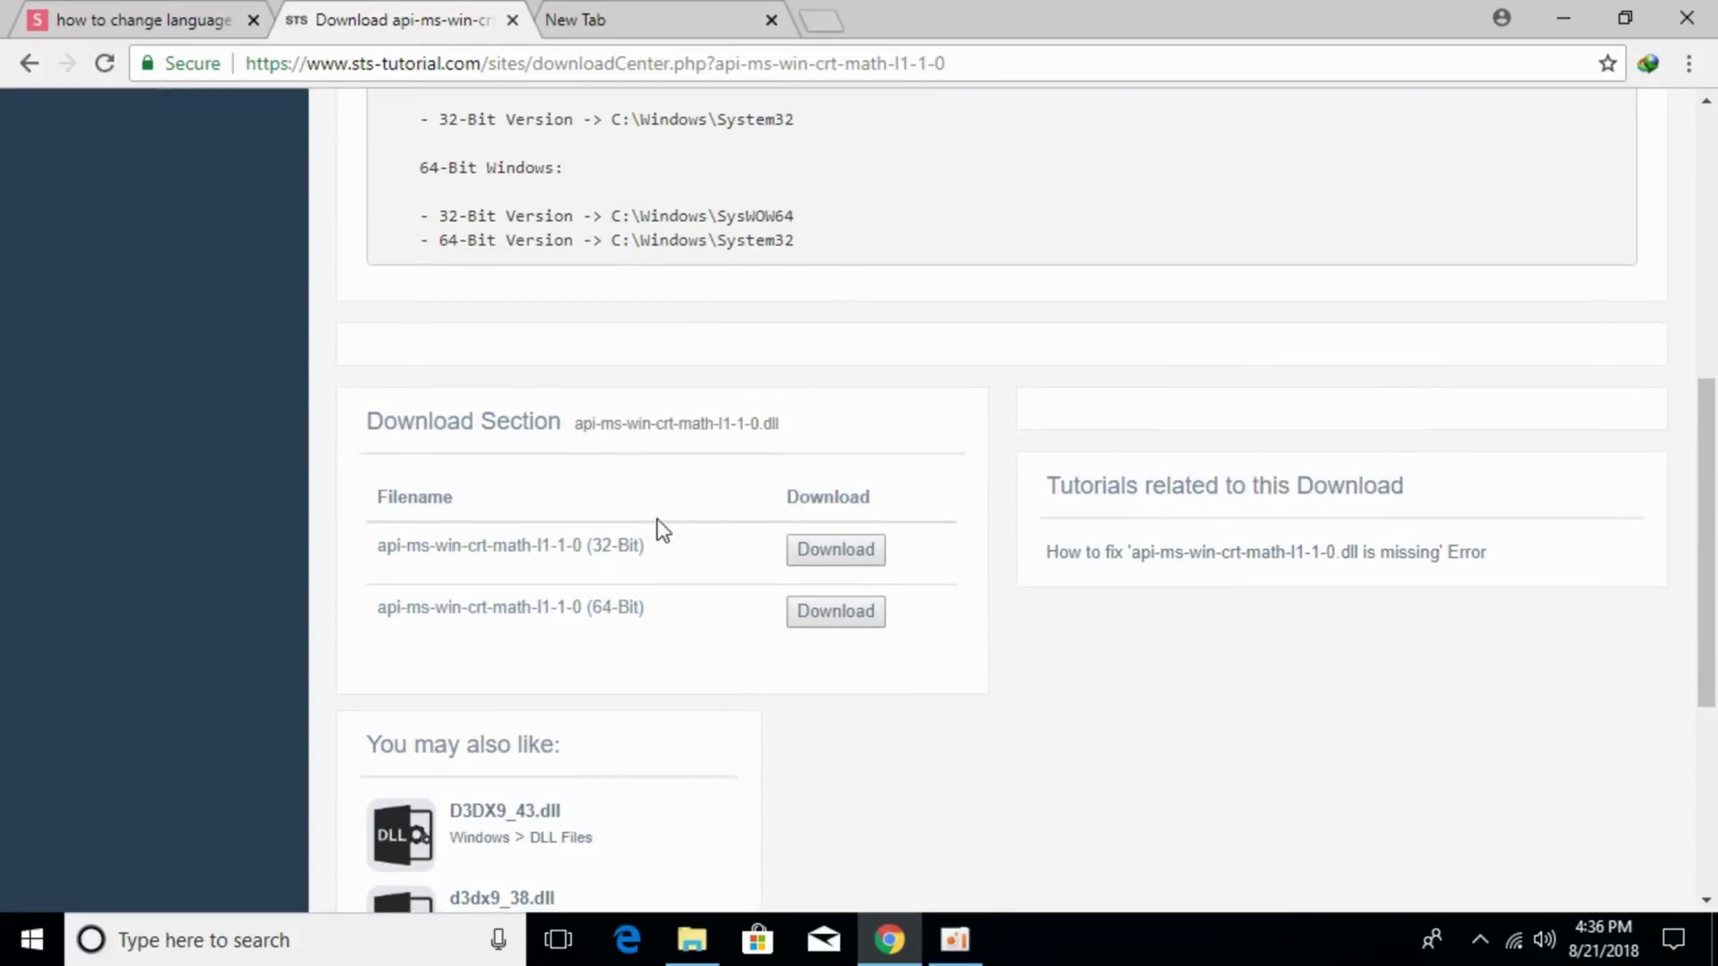
pyautogui.moveTo(588, 545); pyautogui.dragTo(645, 547)
pyautogui.moveTo(594, 598); pyautogui.dragTo(668, 614)
pyautogui.click(760, 676)
# Download the 32-Bit api-ms-win-crt-math-l1-1-0 zip with IDM.
pyautogui.rightClick(820, 557)
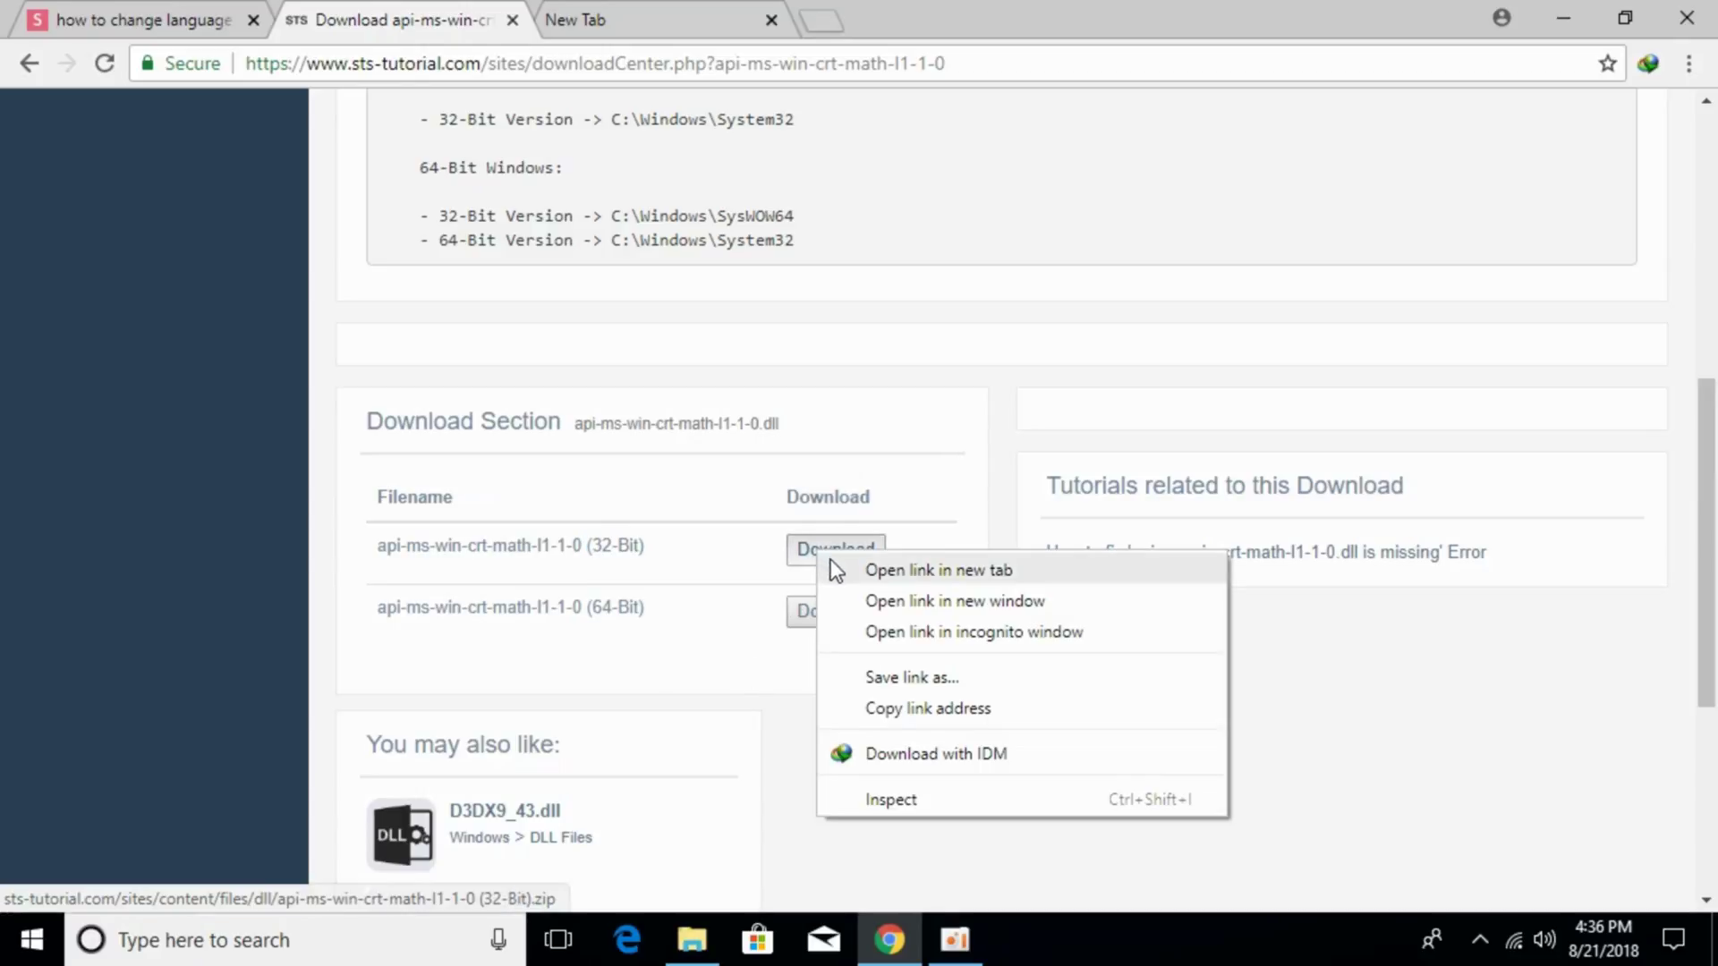
pyautogui.click(832, 567)
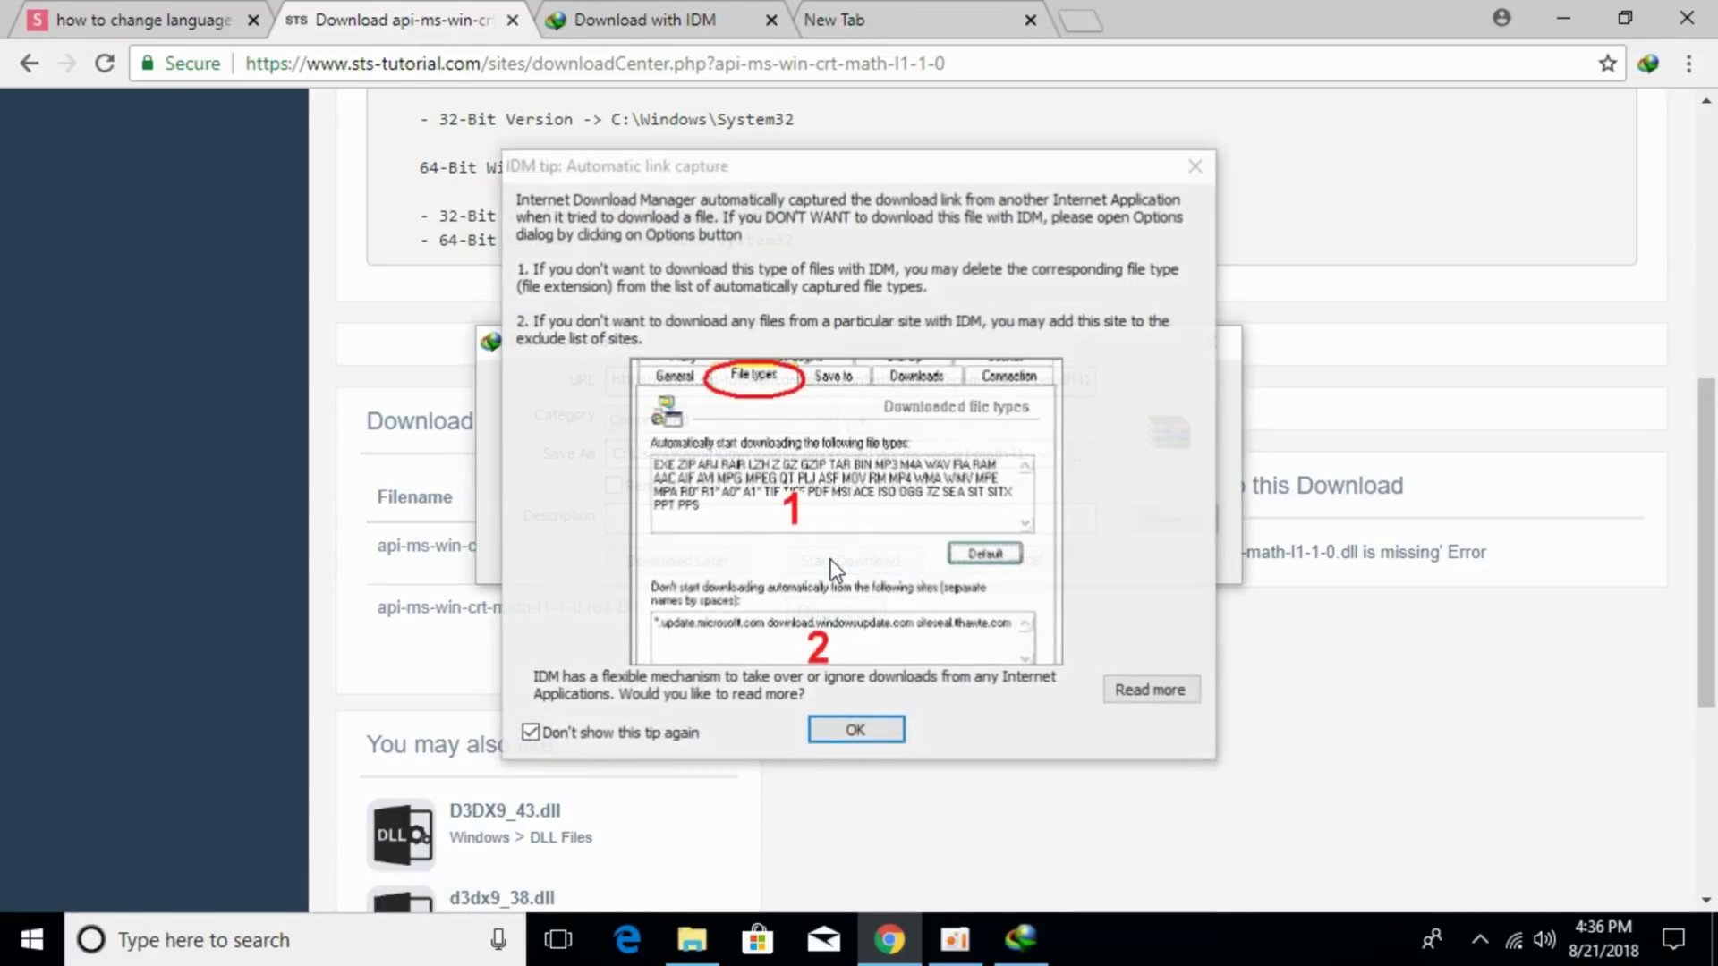
pyautogui.click(857, 727)
pyautogui.click(856, 568)
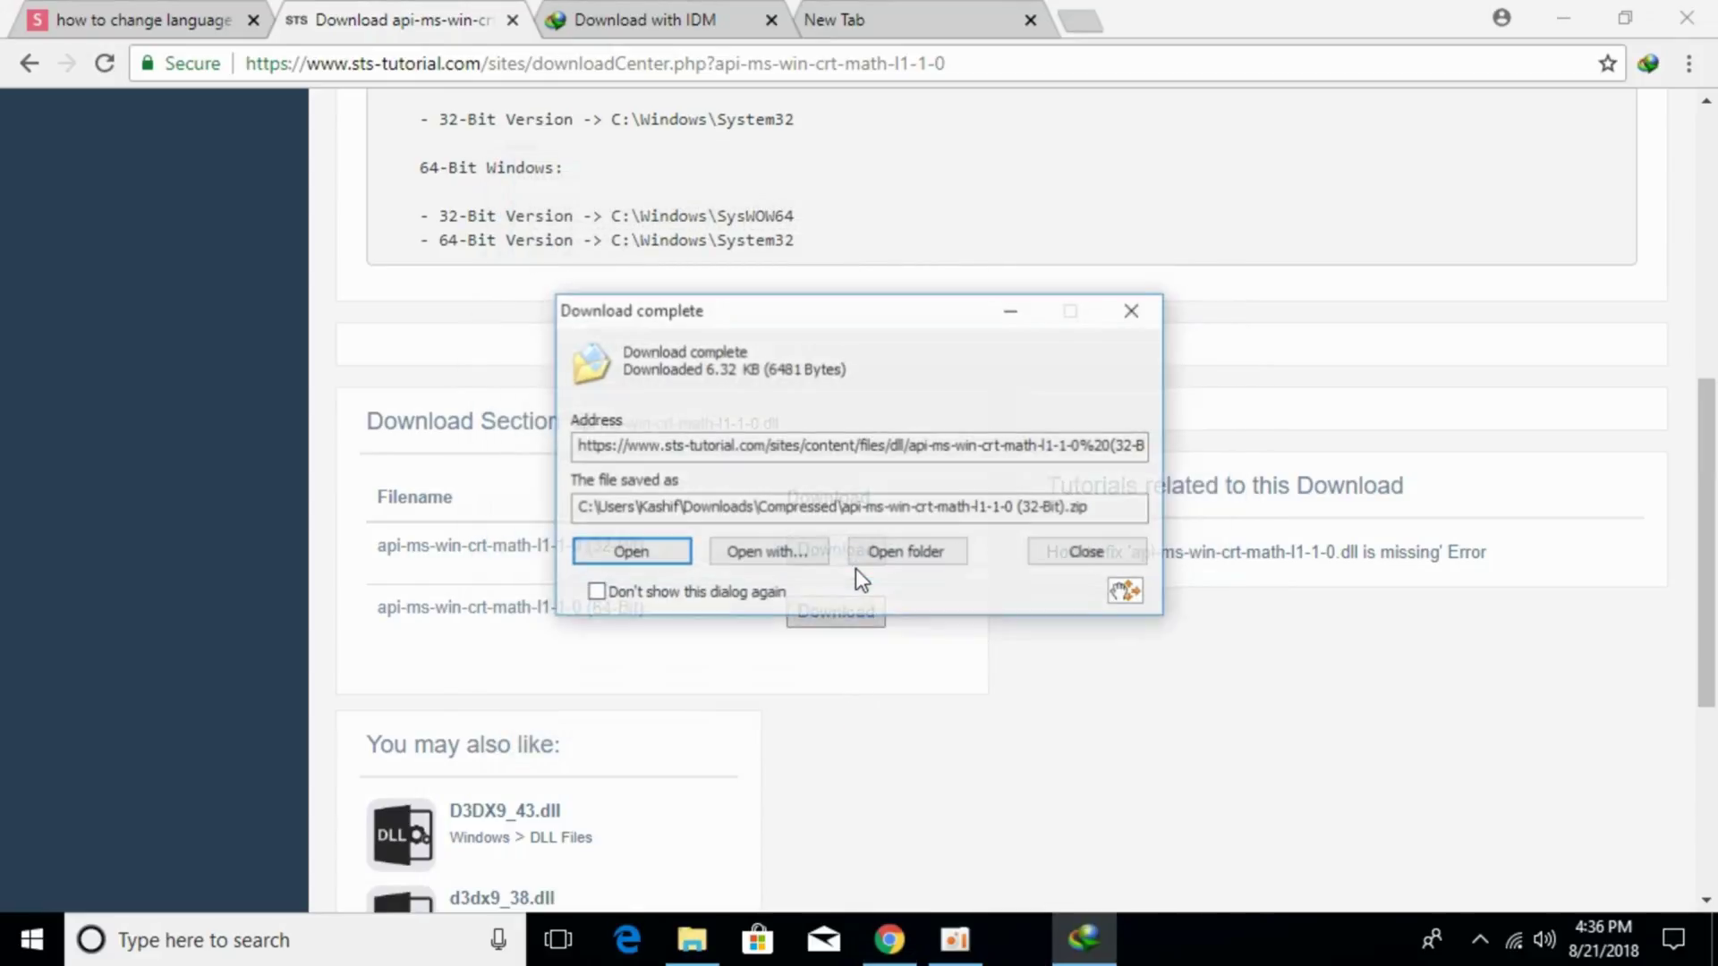
pyautogui.click(1081, 552)
# Download the 64-Bit api-ms-win-crt-math-l1-1-0 zip with IDM, then show the desktop.
pyautogui.rightClick(834, 607)
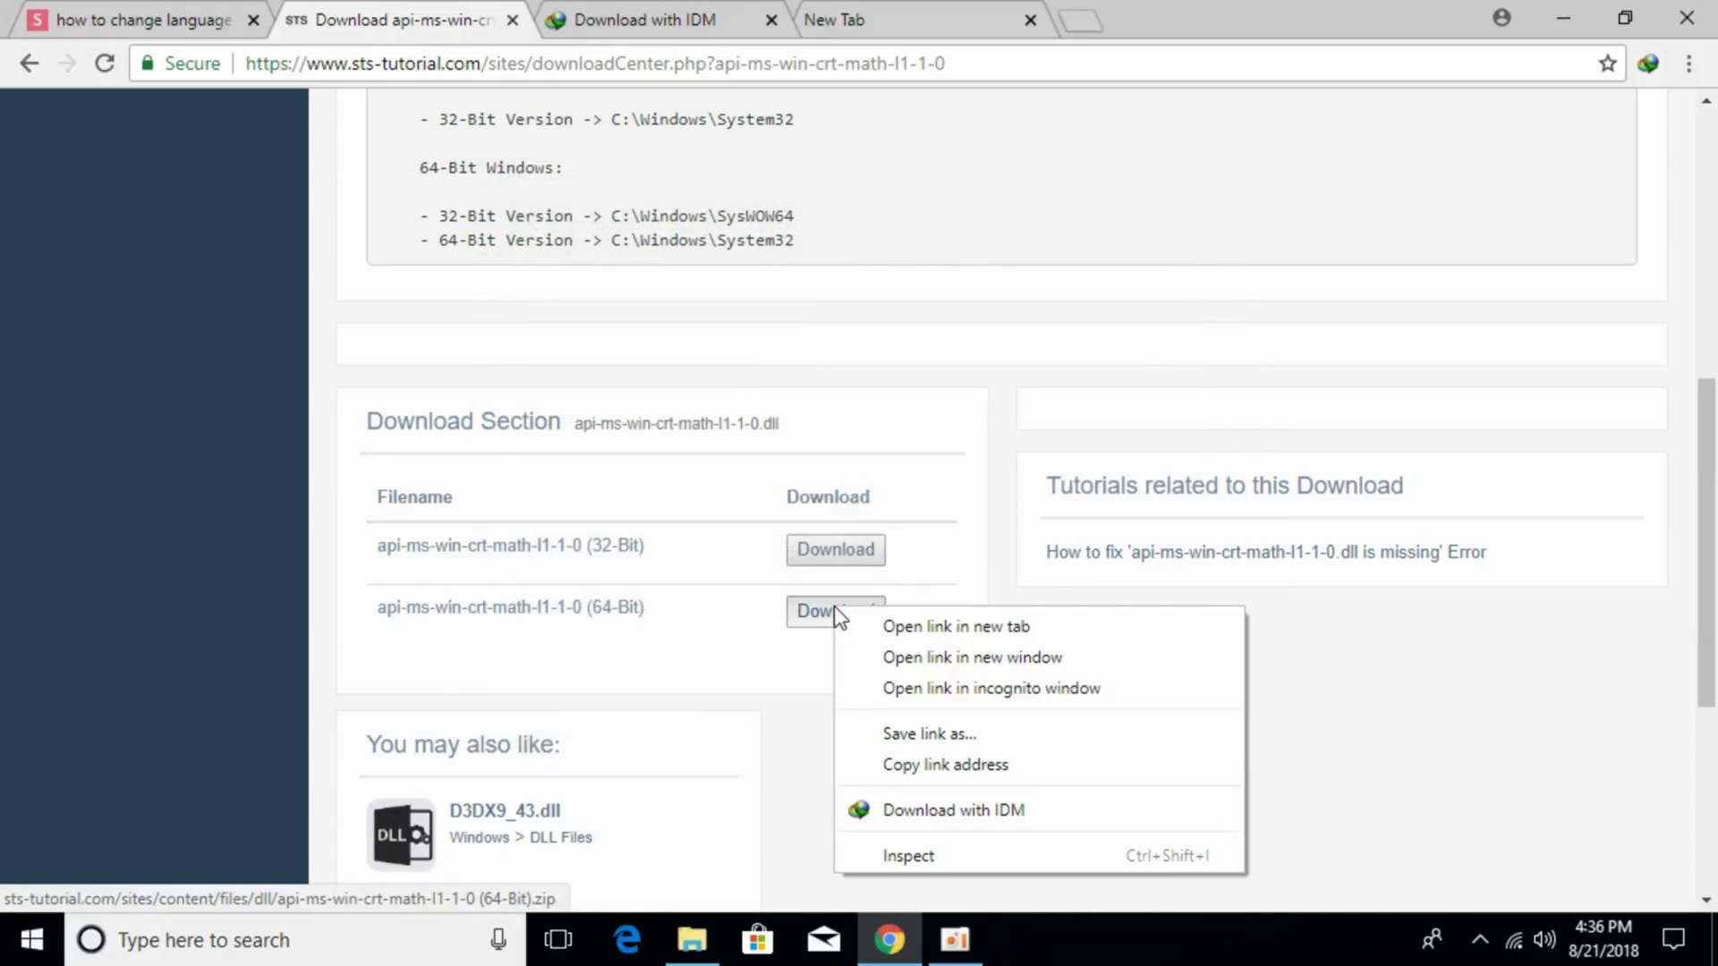
pyautogui.click(861, 626)
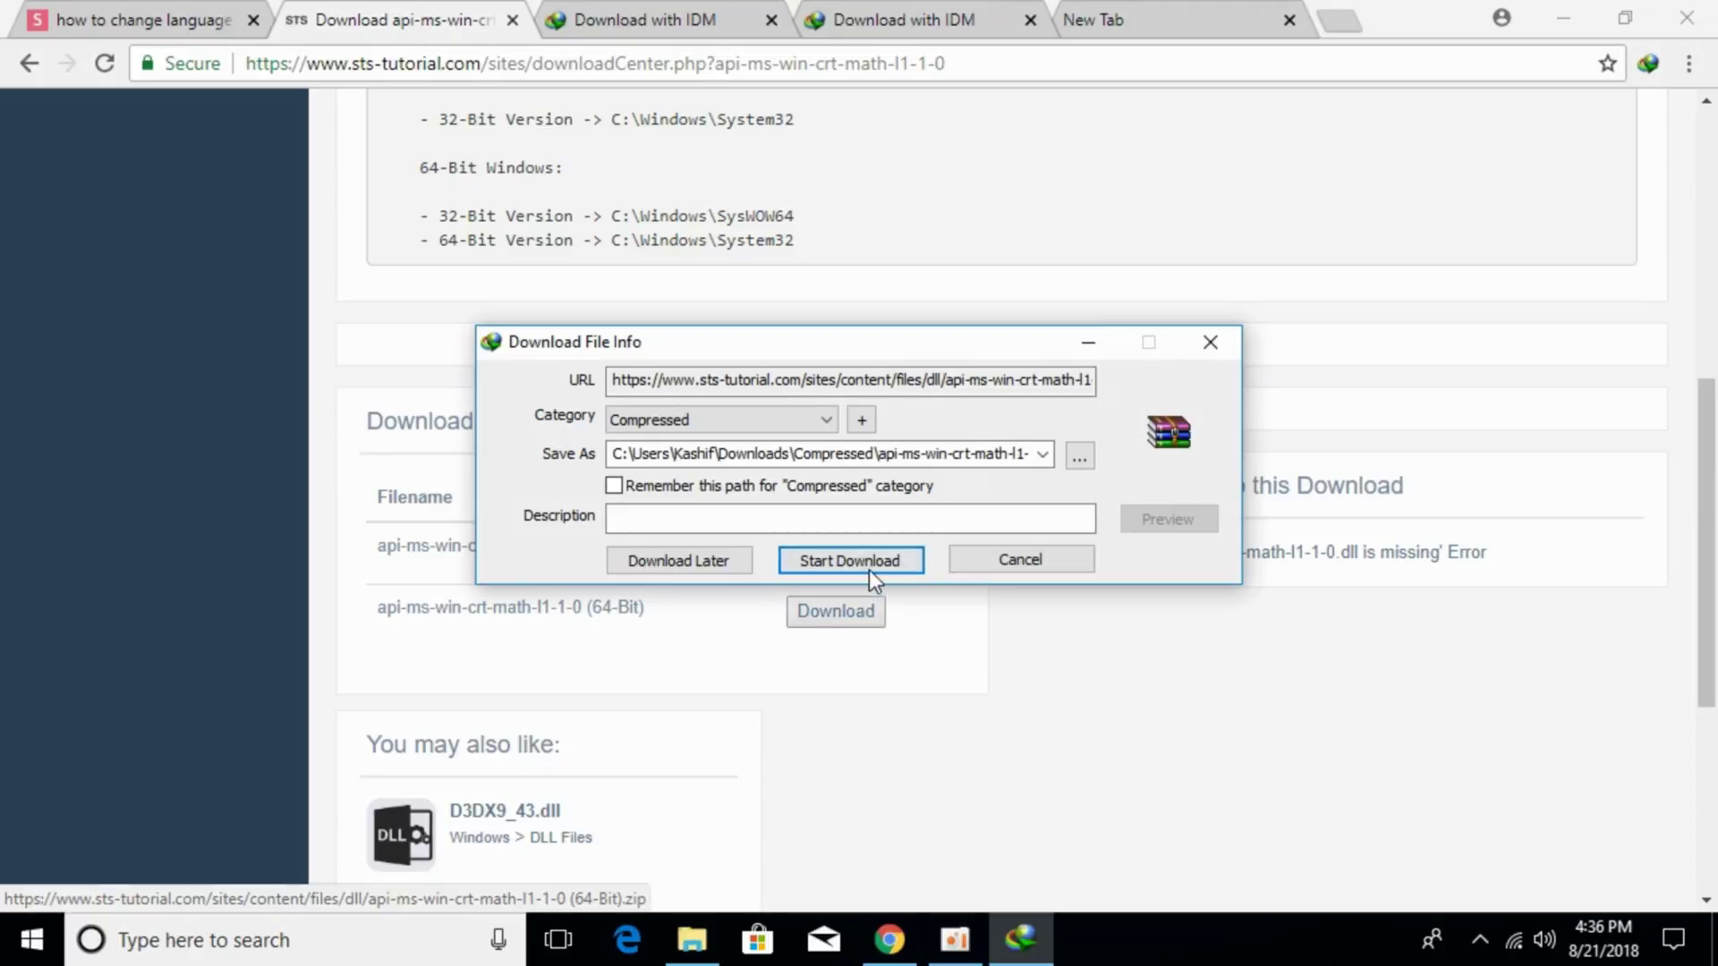
pyautogui.click(868, 565)
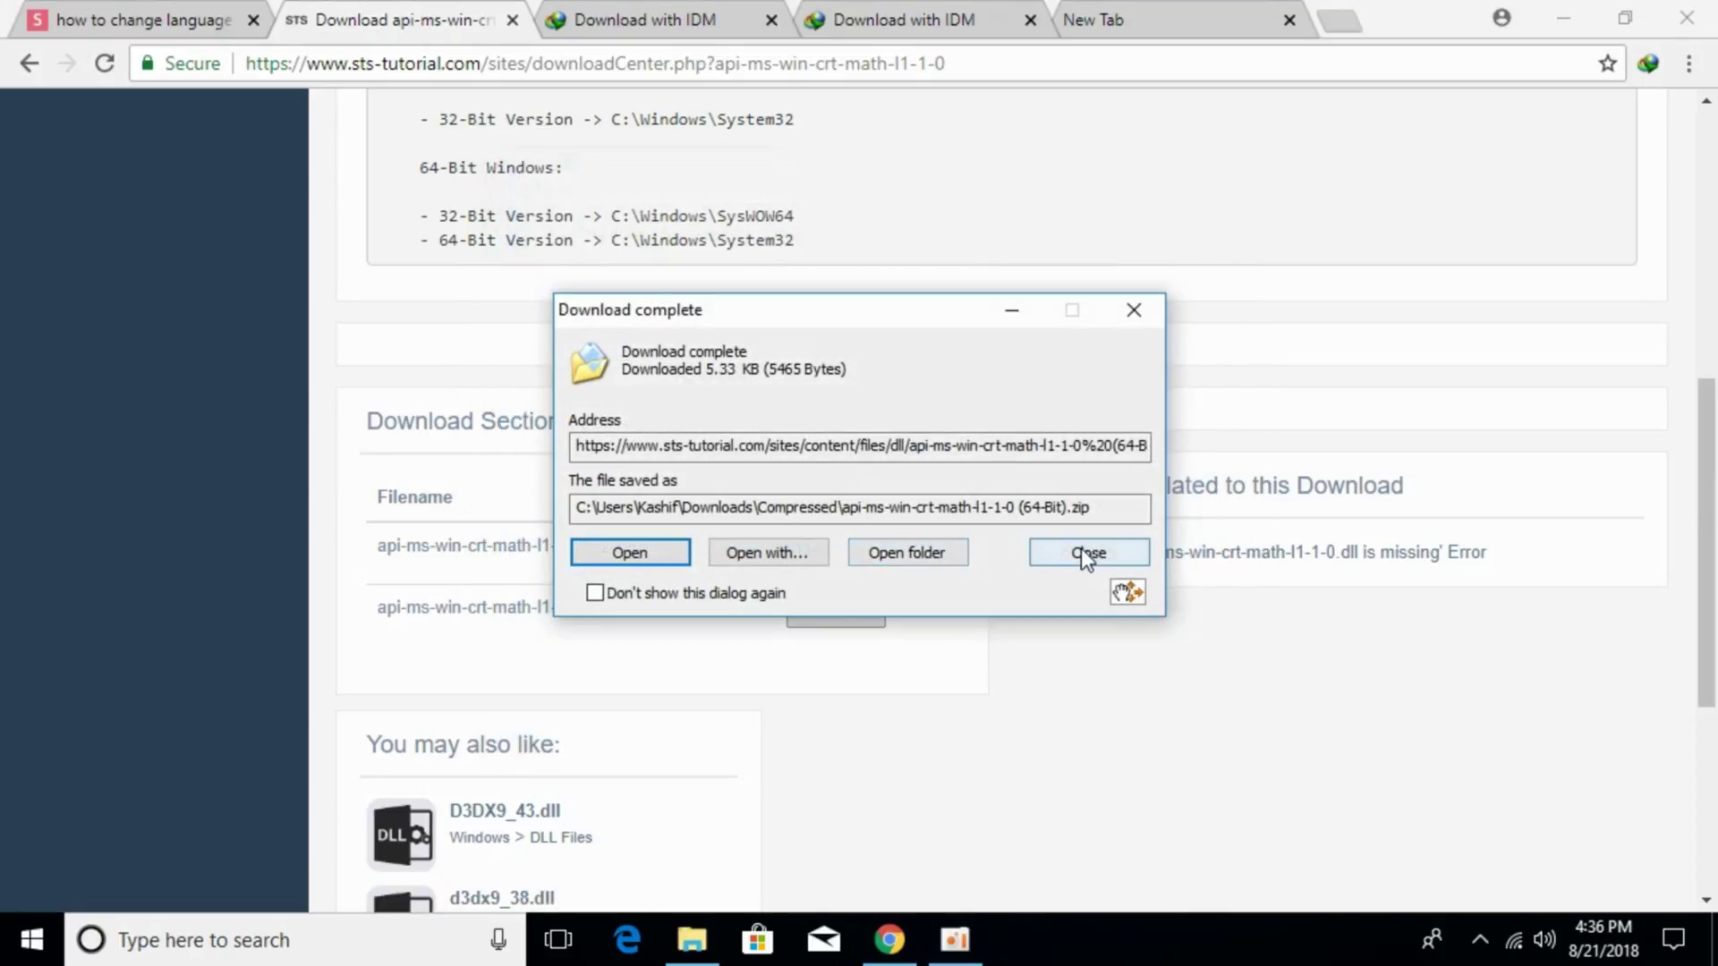
pyautogui.click(1083, 552)
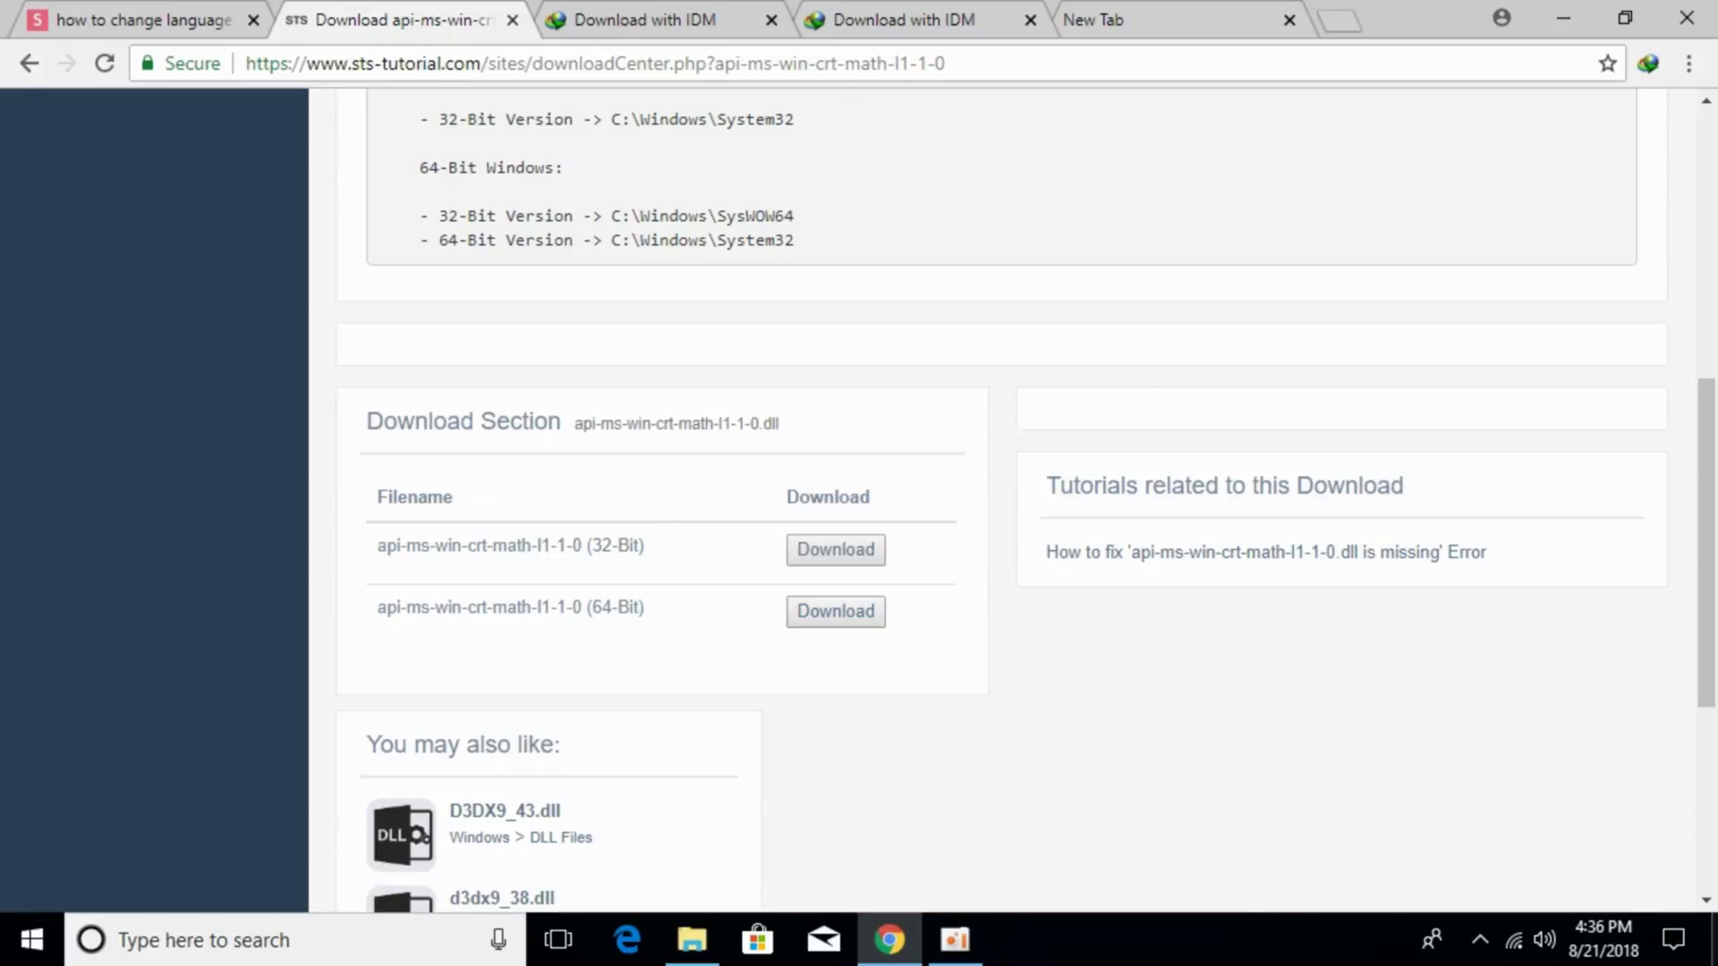
pyautogui.click(1713, 939)
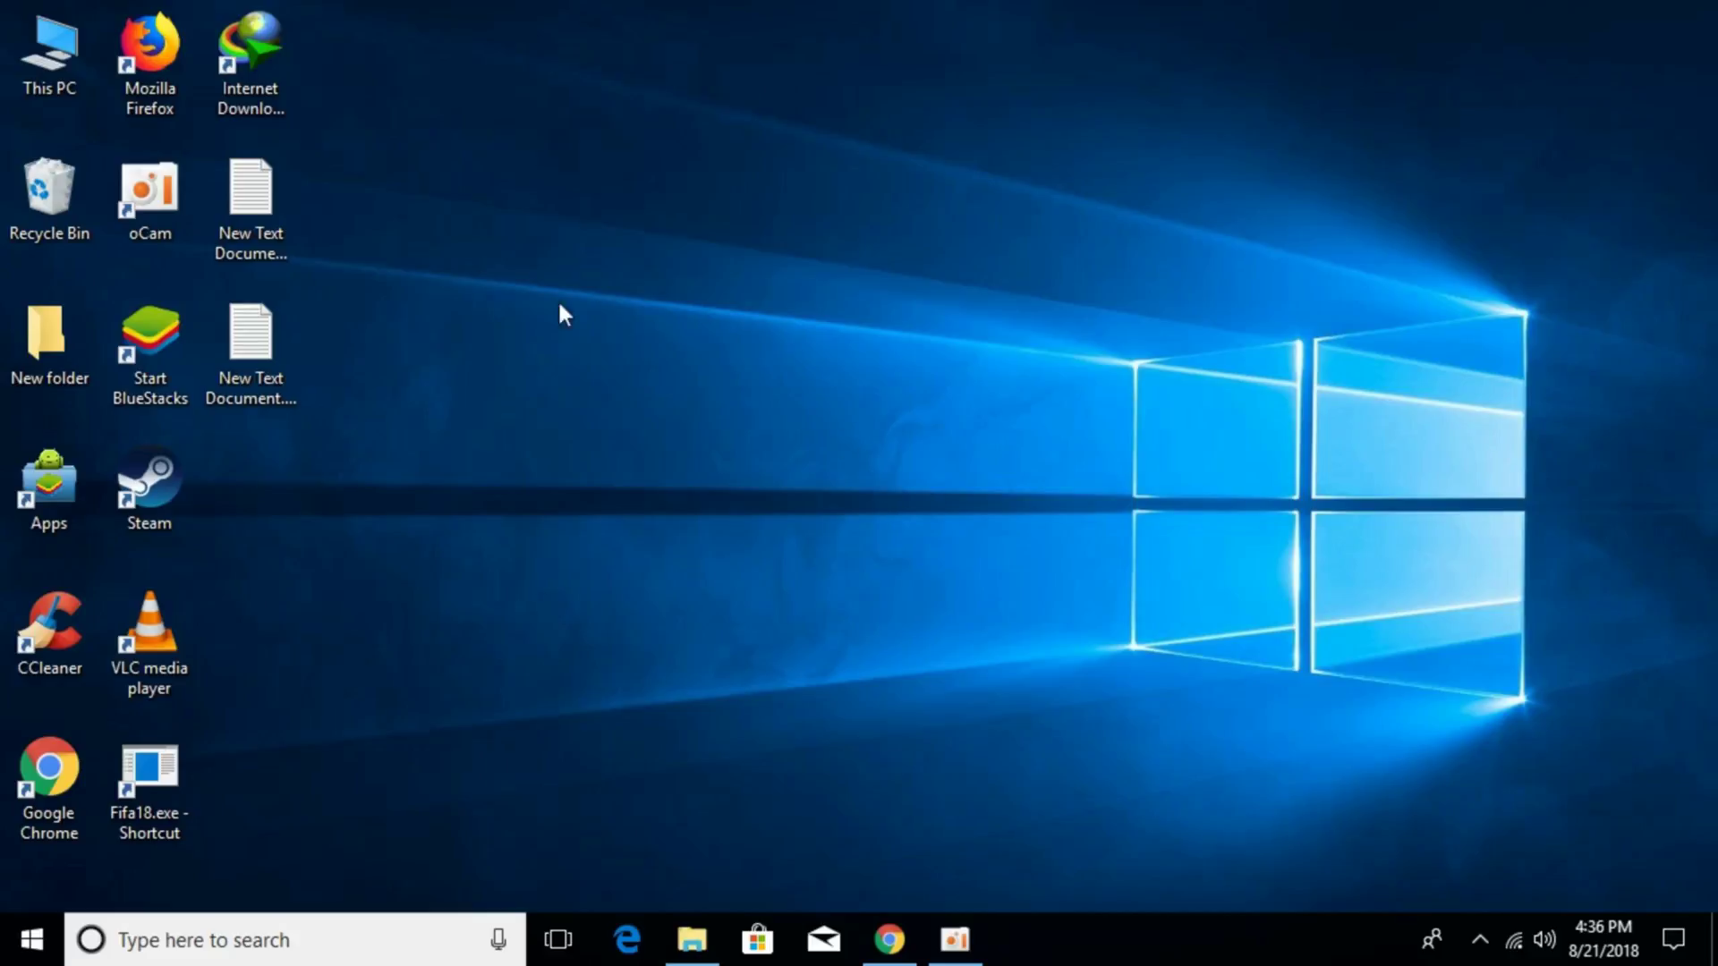
# Confirm in This PC's Properties that the system type is 64-bit, then open Downloads.
pyautogui.rightClick(48, 42)
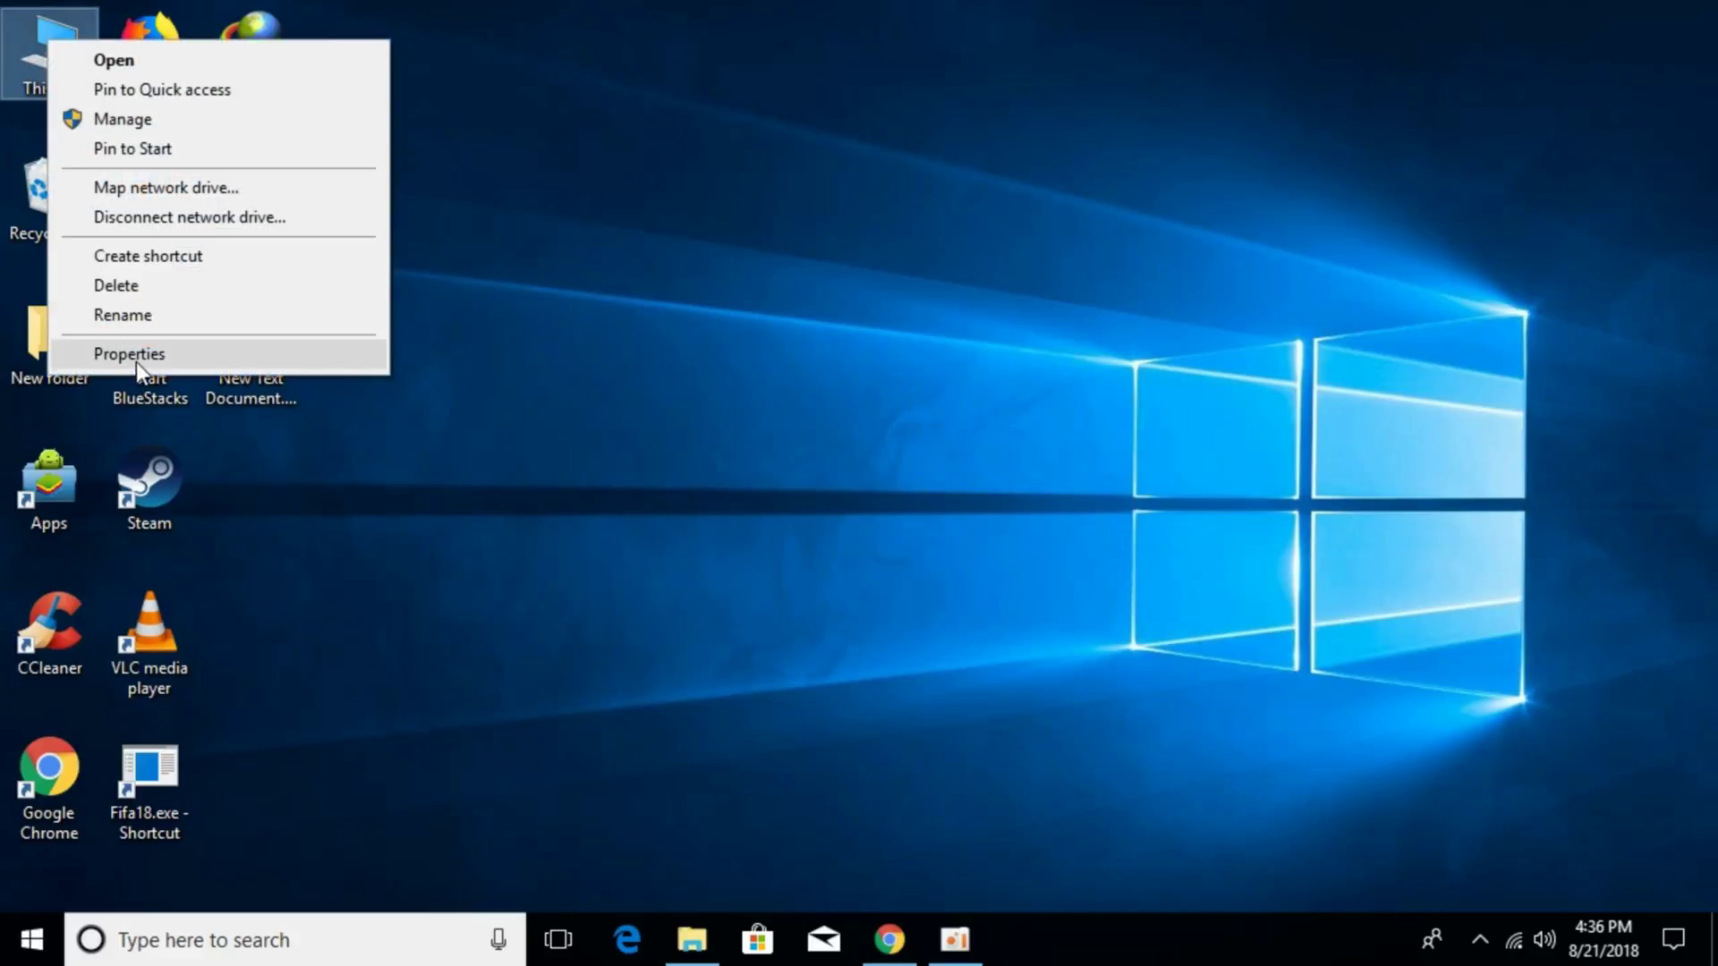
pyautogui.click(127, 355)
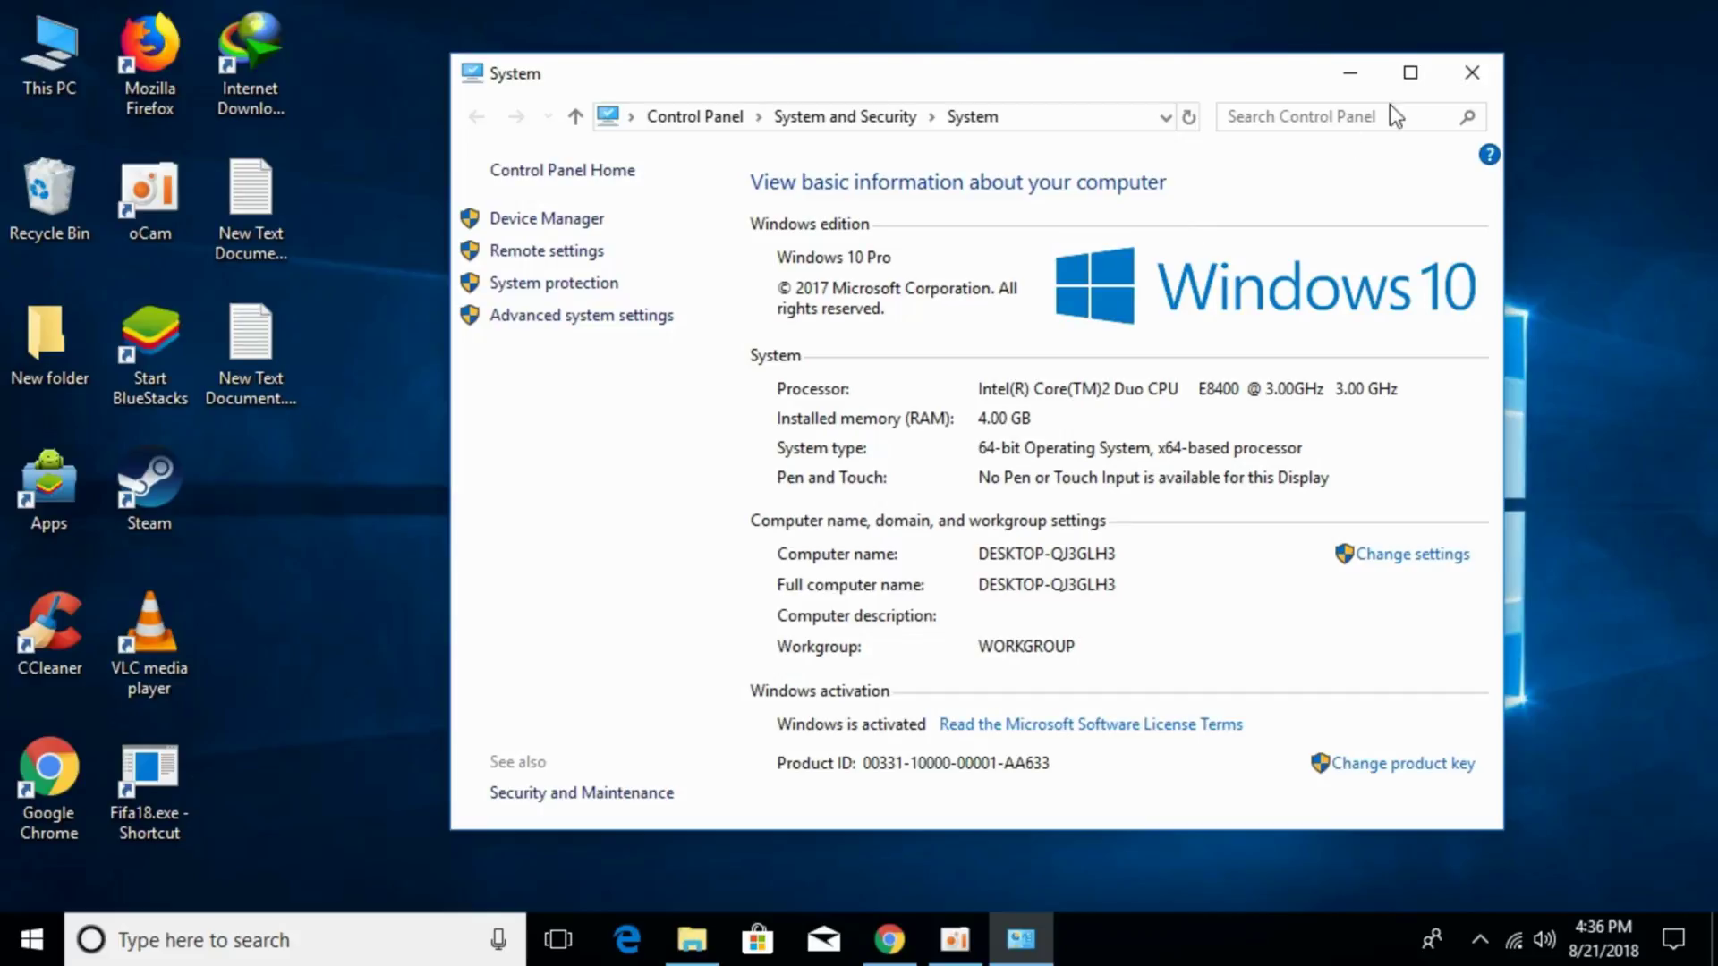
pyautogui.click(1472, 73)
pyautogui.click(696, 939)
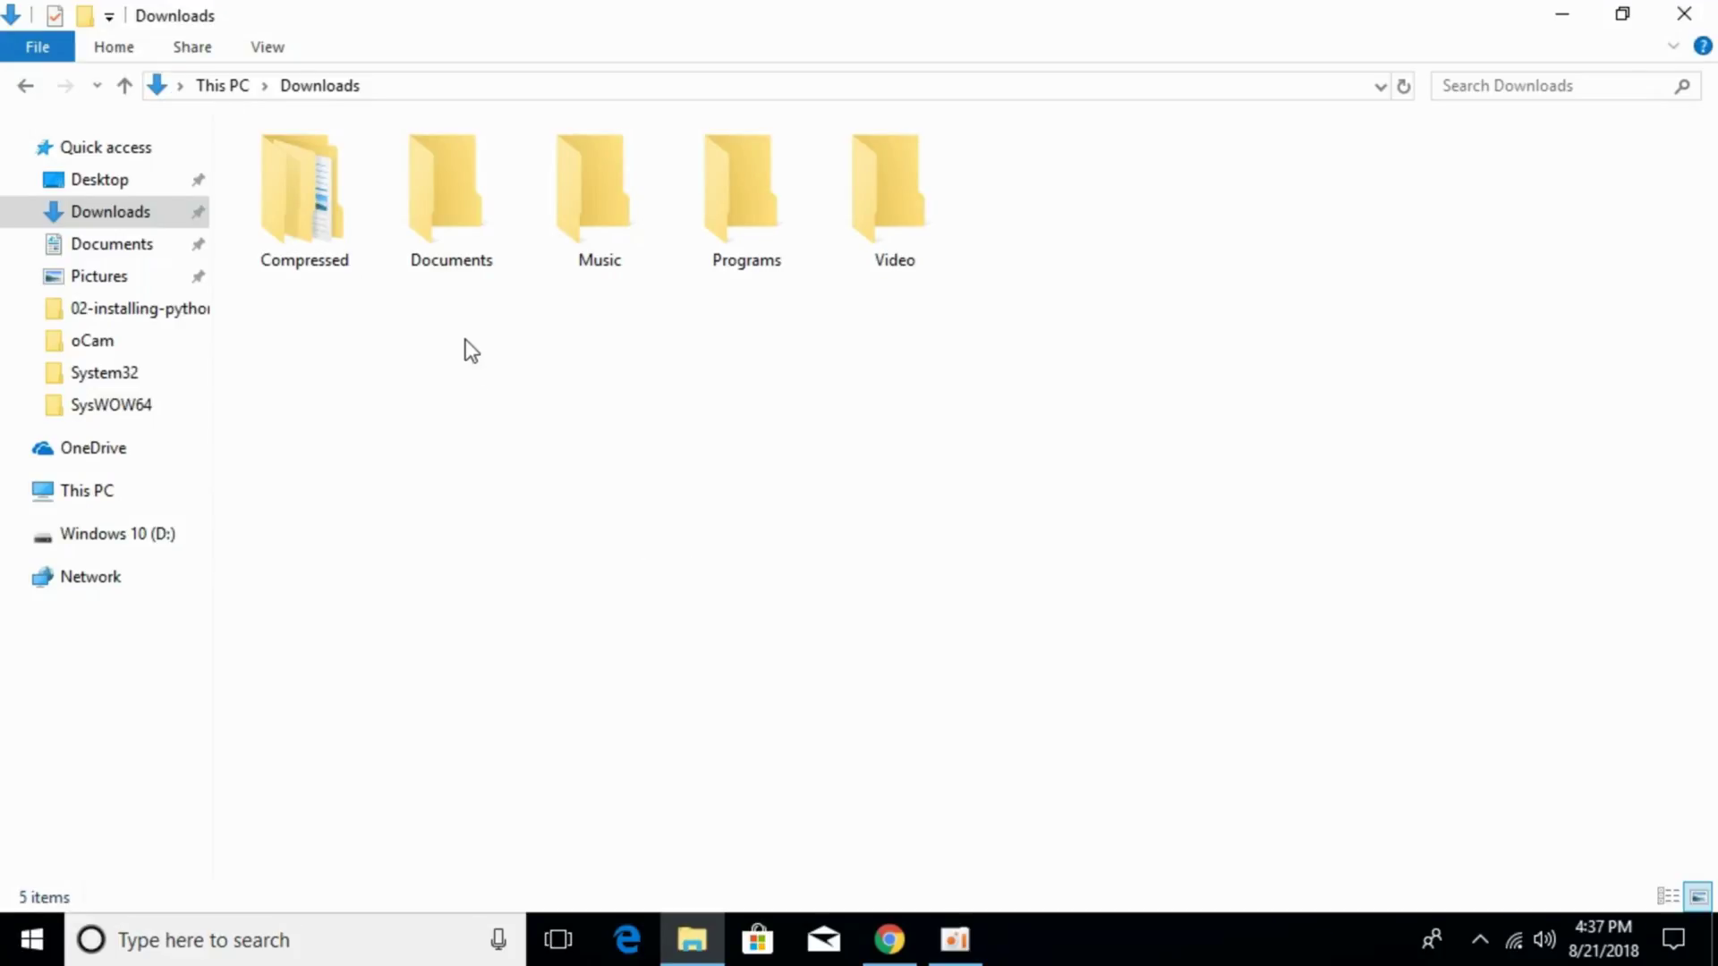
# Open the Compressed folder and select the 32-Bit api-ms-win-crt-math-l1-1-0 zip.
pyautogui.doubleClick(303, 264)
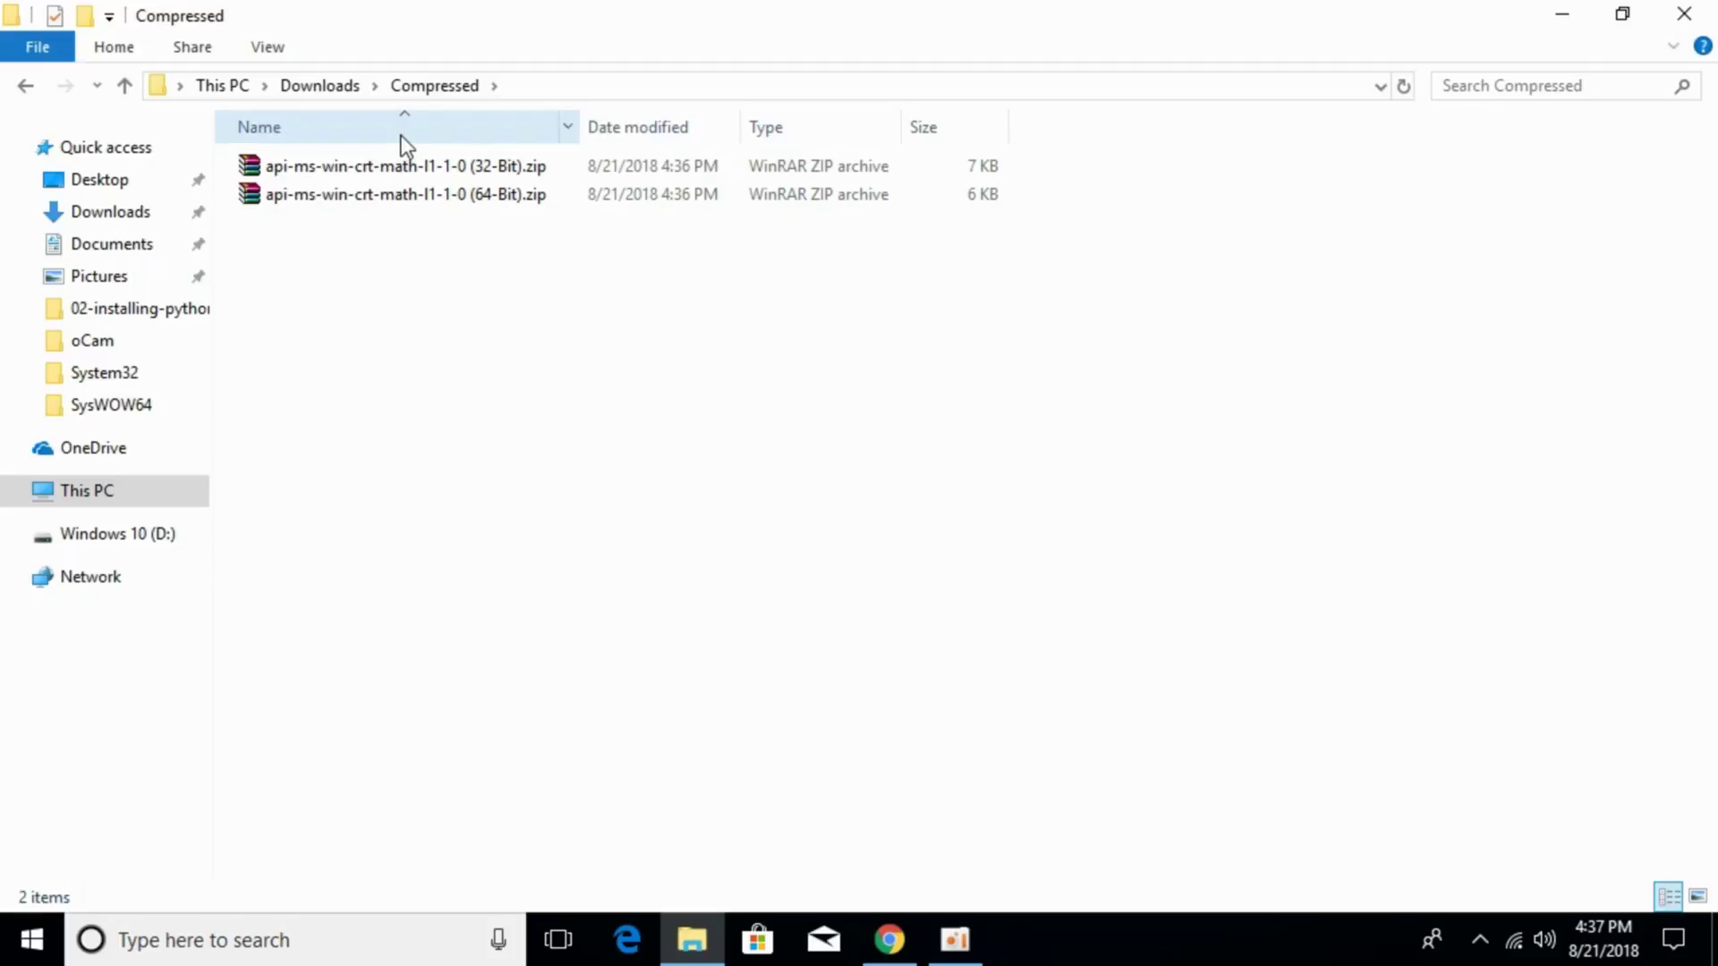
pyautogui.click(403, 165)
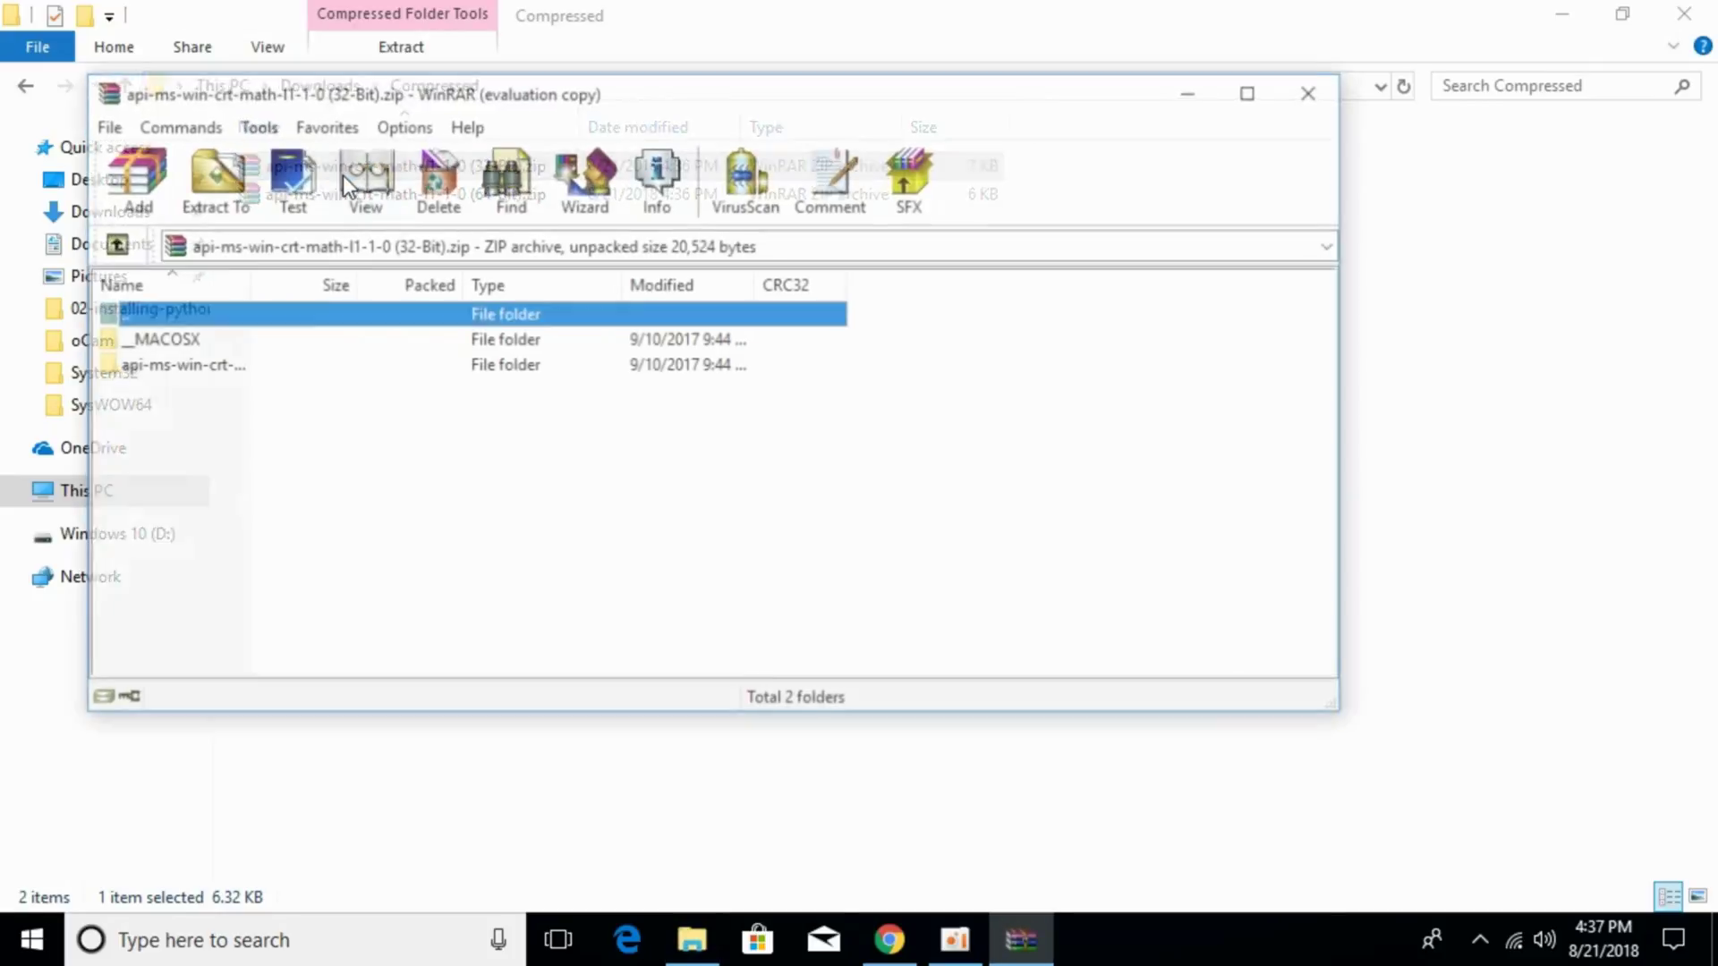
# Extract the 32-Bit zip into its own folder with WinRAR and close the archive.
pyautogui.click(211, 183)
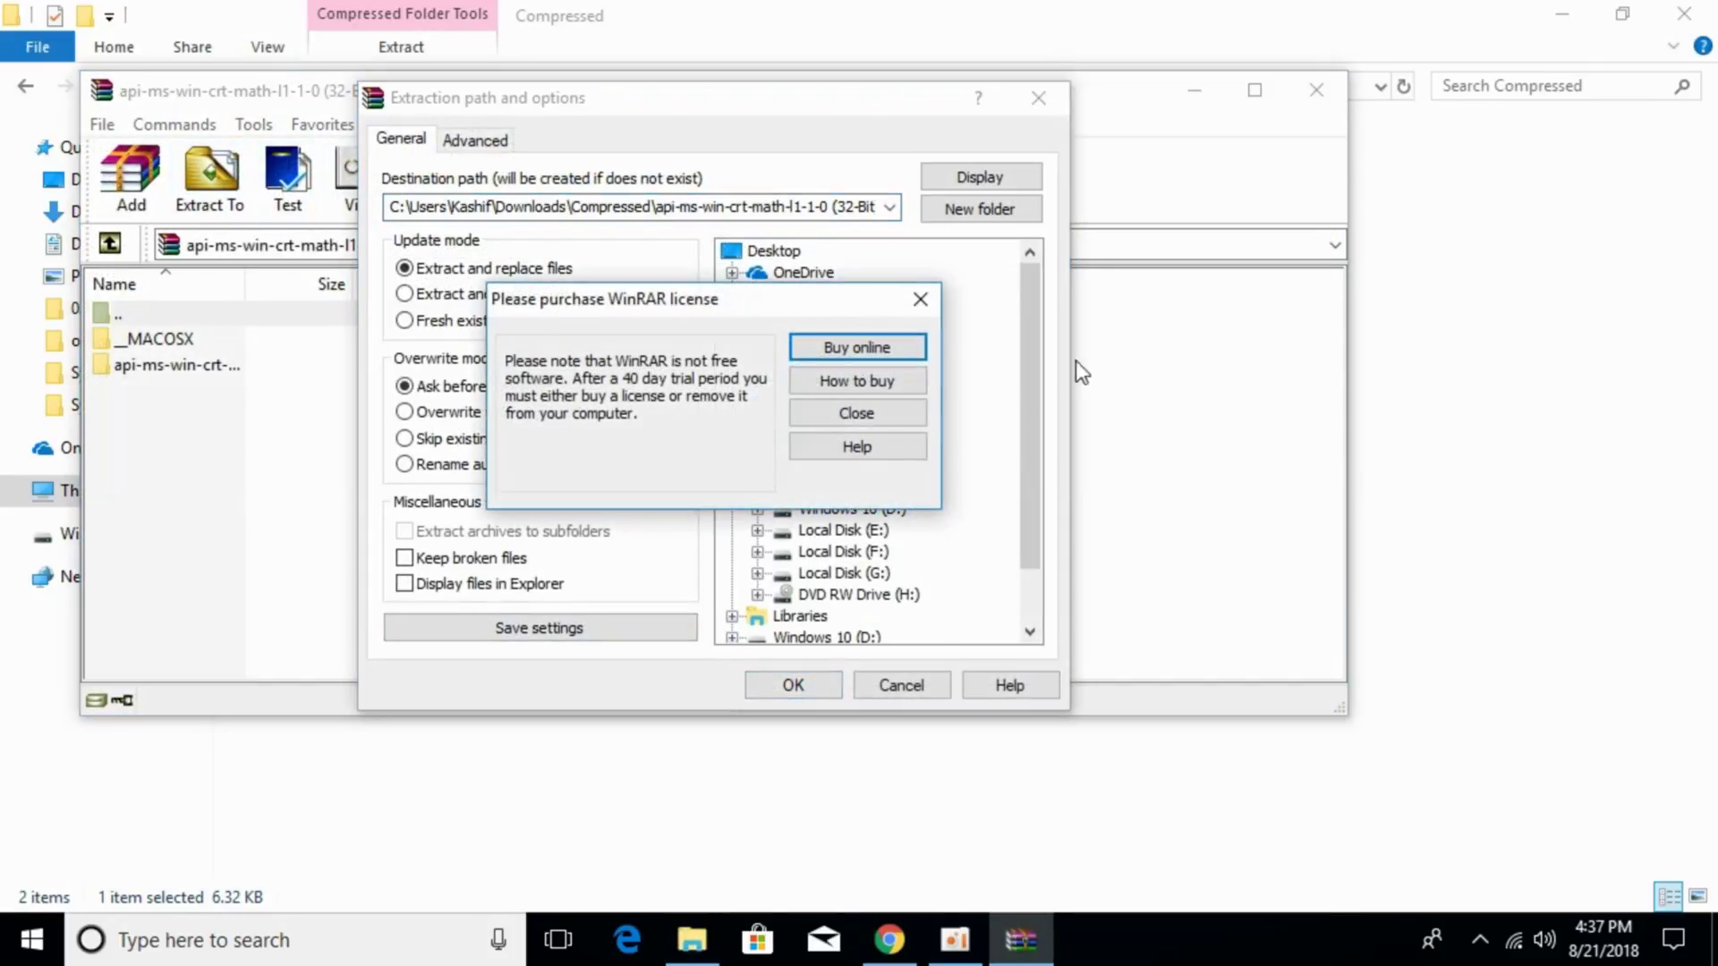
pyautogui.click(860, 416)
pyautogui.click(829, 678)
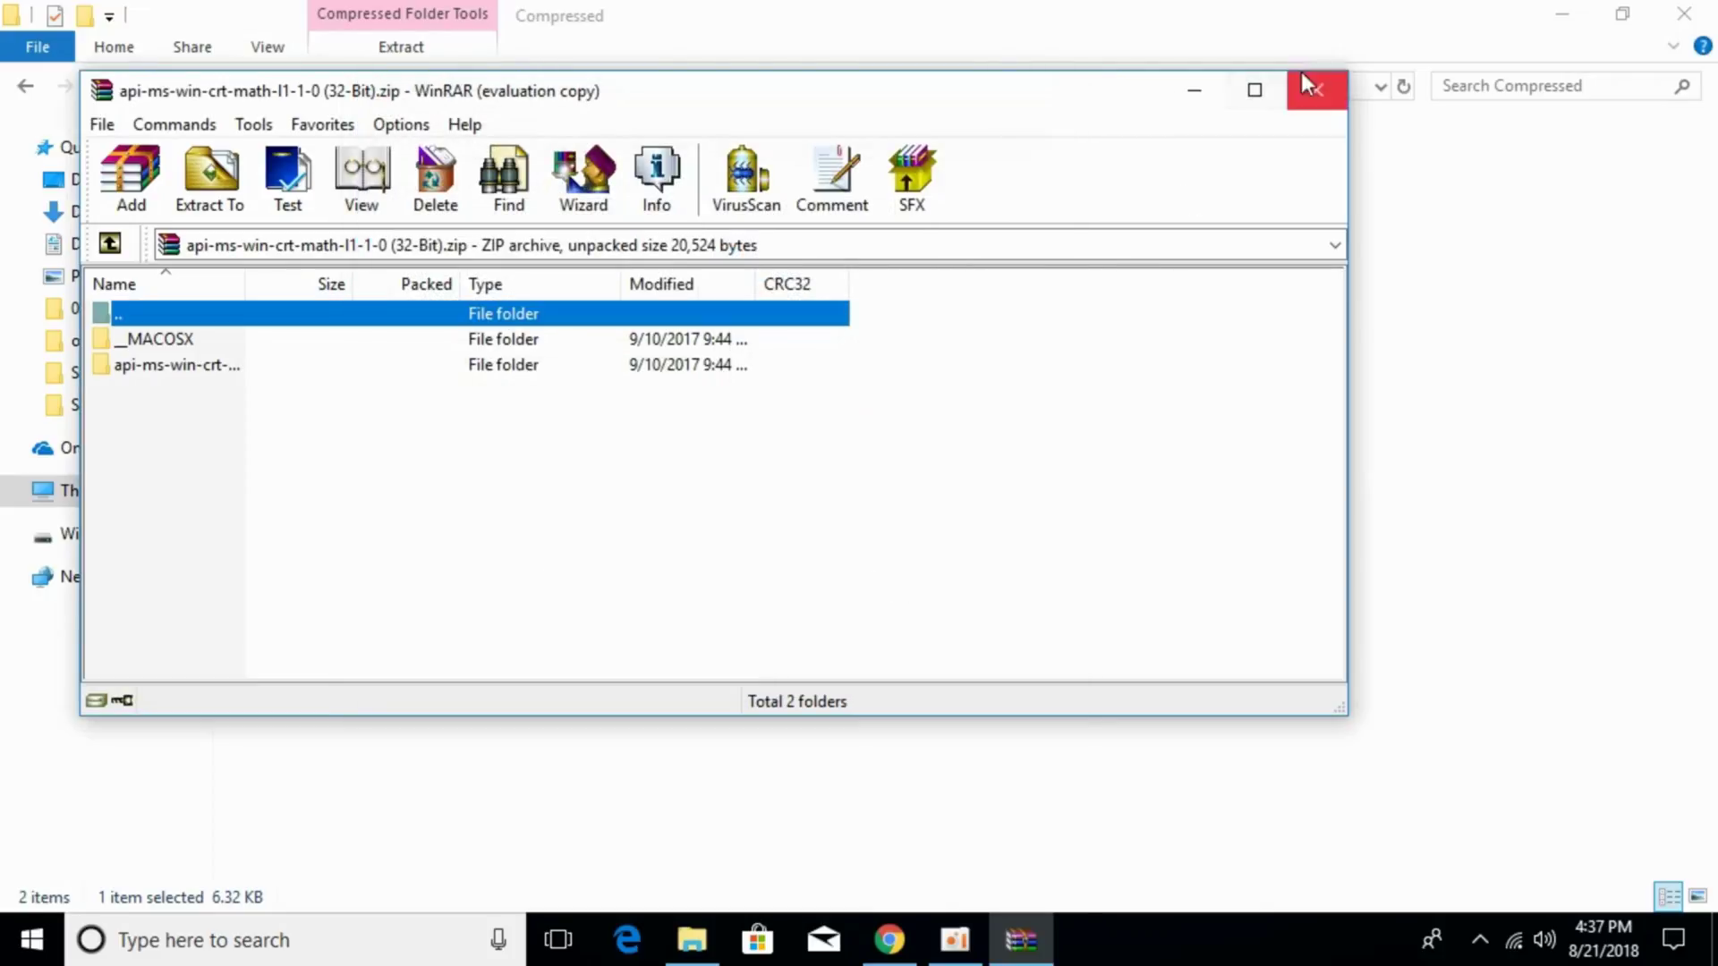
pyautogui.click(1312, 98)
# Extract the 64-Bit zip into its own folder with WinRAR and close the archive.
pyautogui.doubleClick(541, 218)
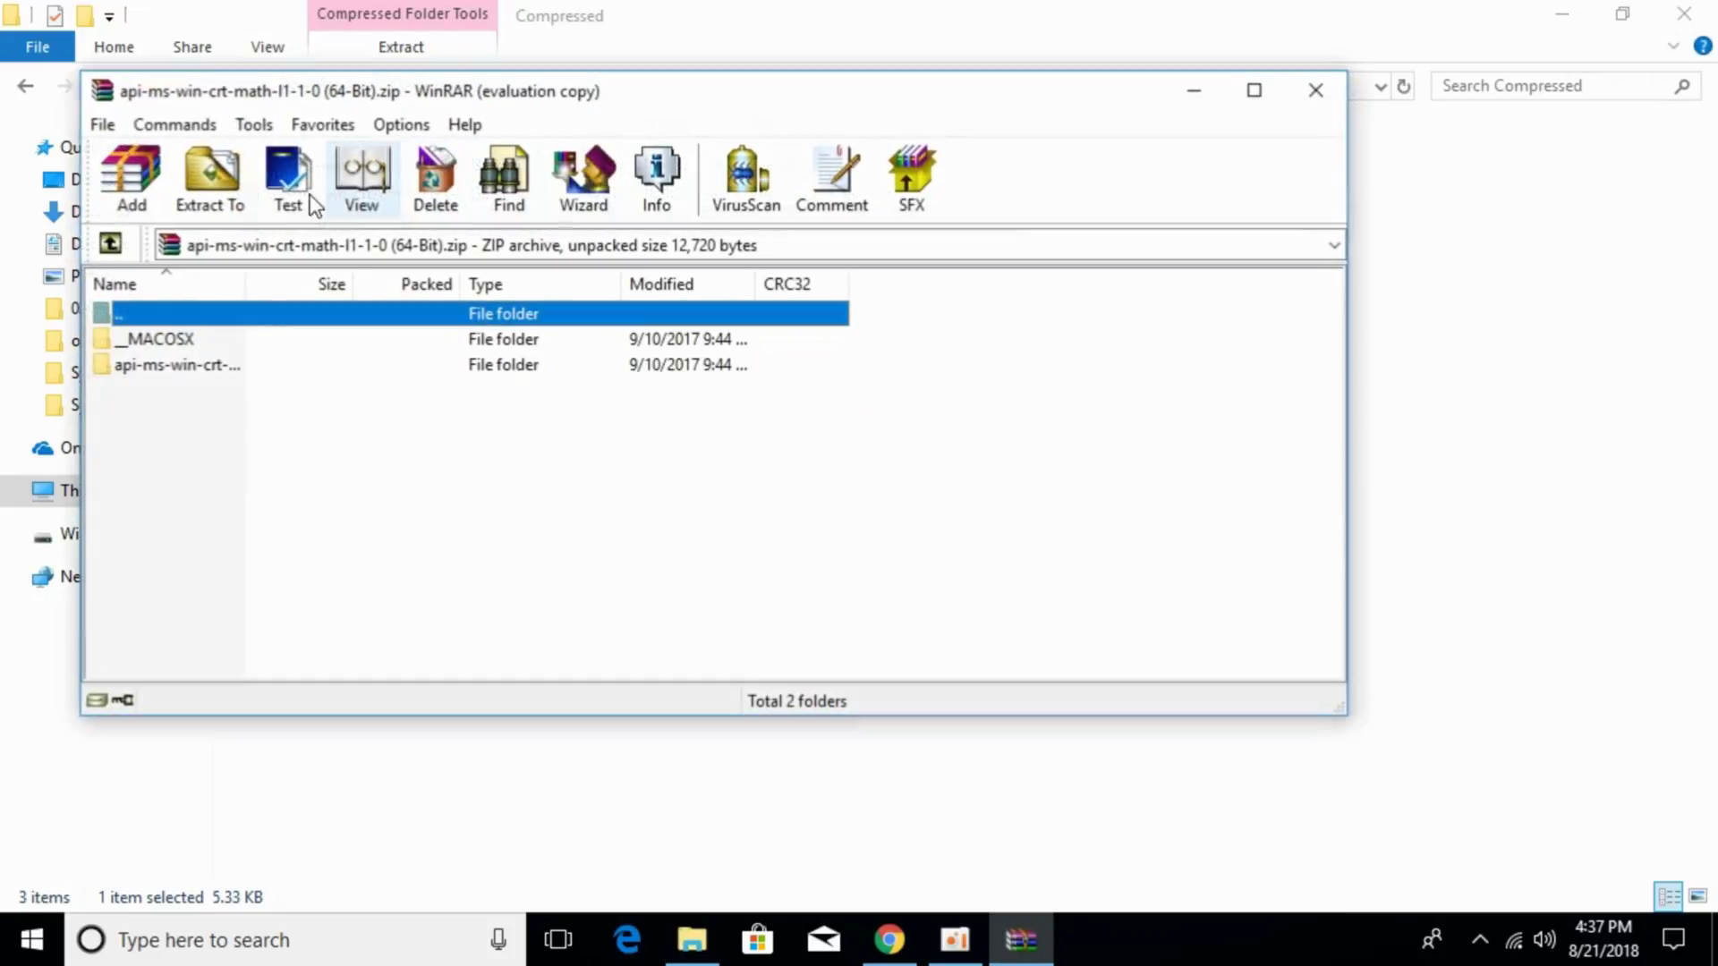
pyautogui.click(210, 179)
pyautogui.click(810, 688)
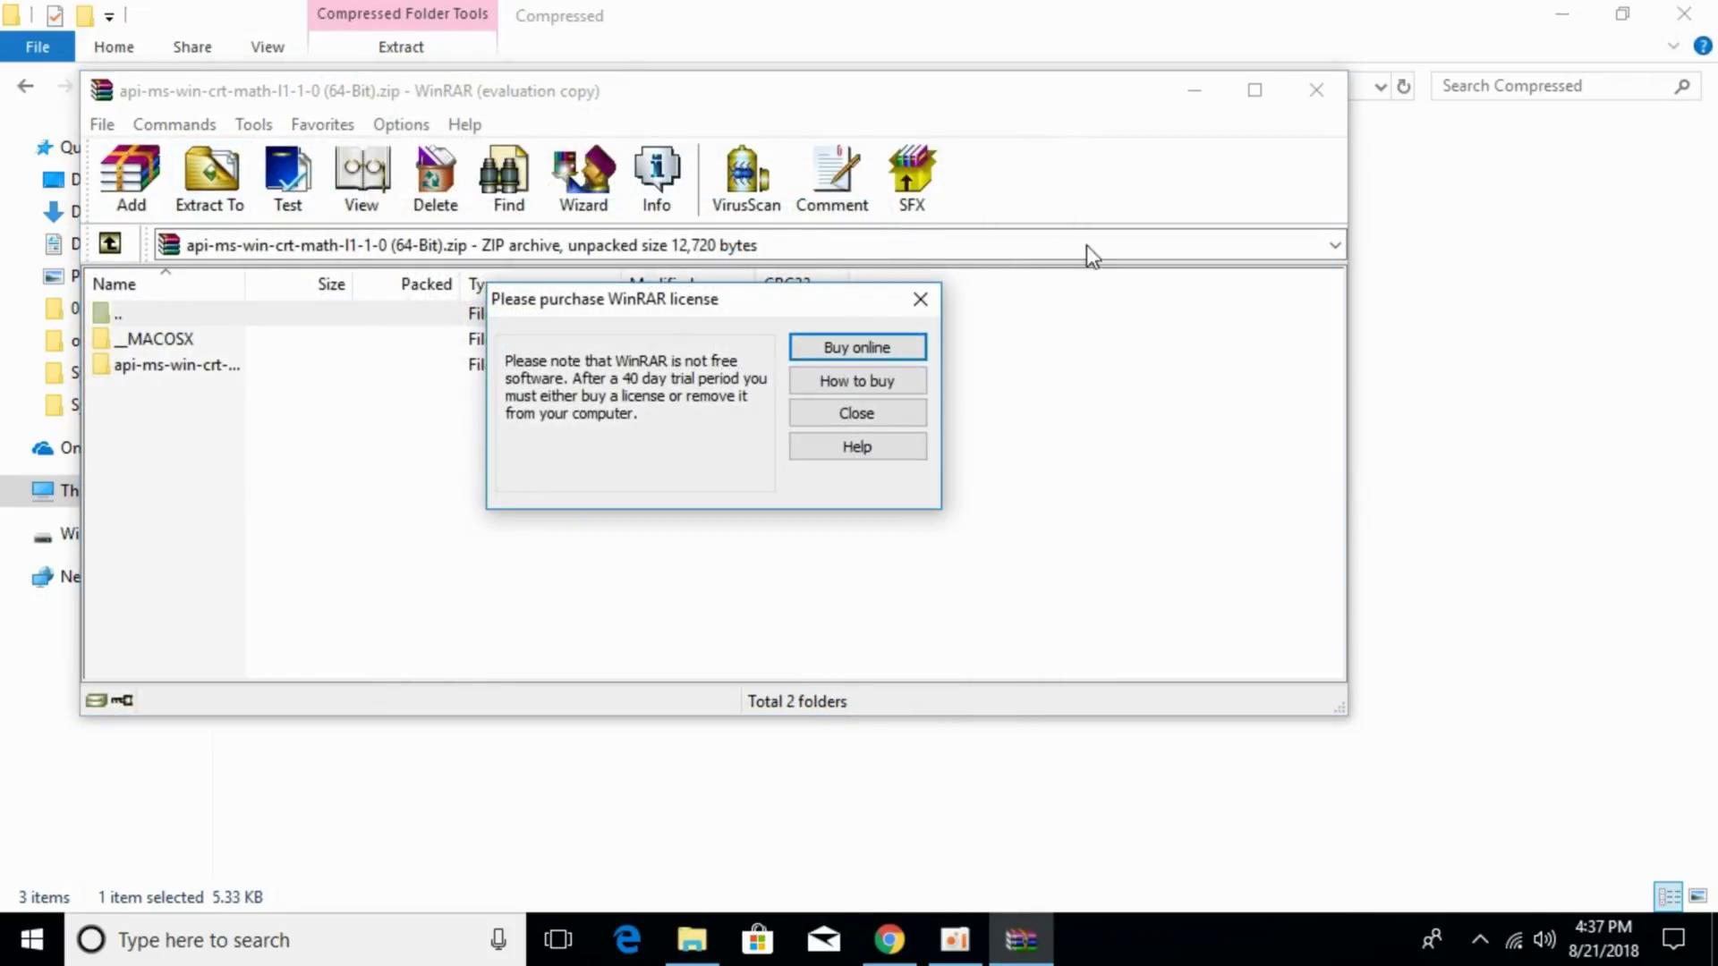
pyautogui.click(838, 410)
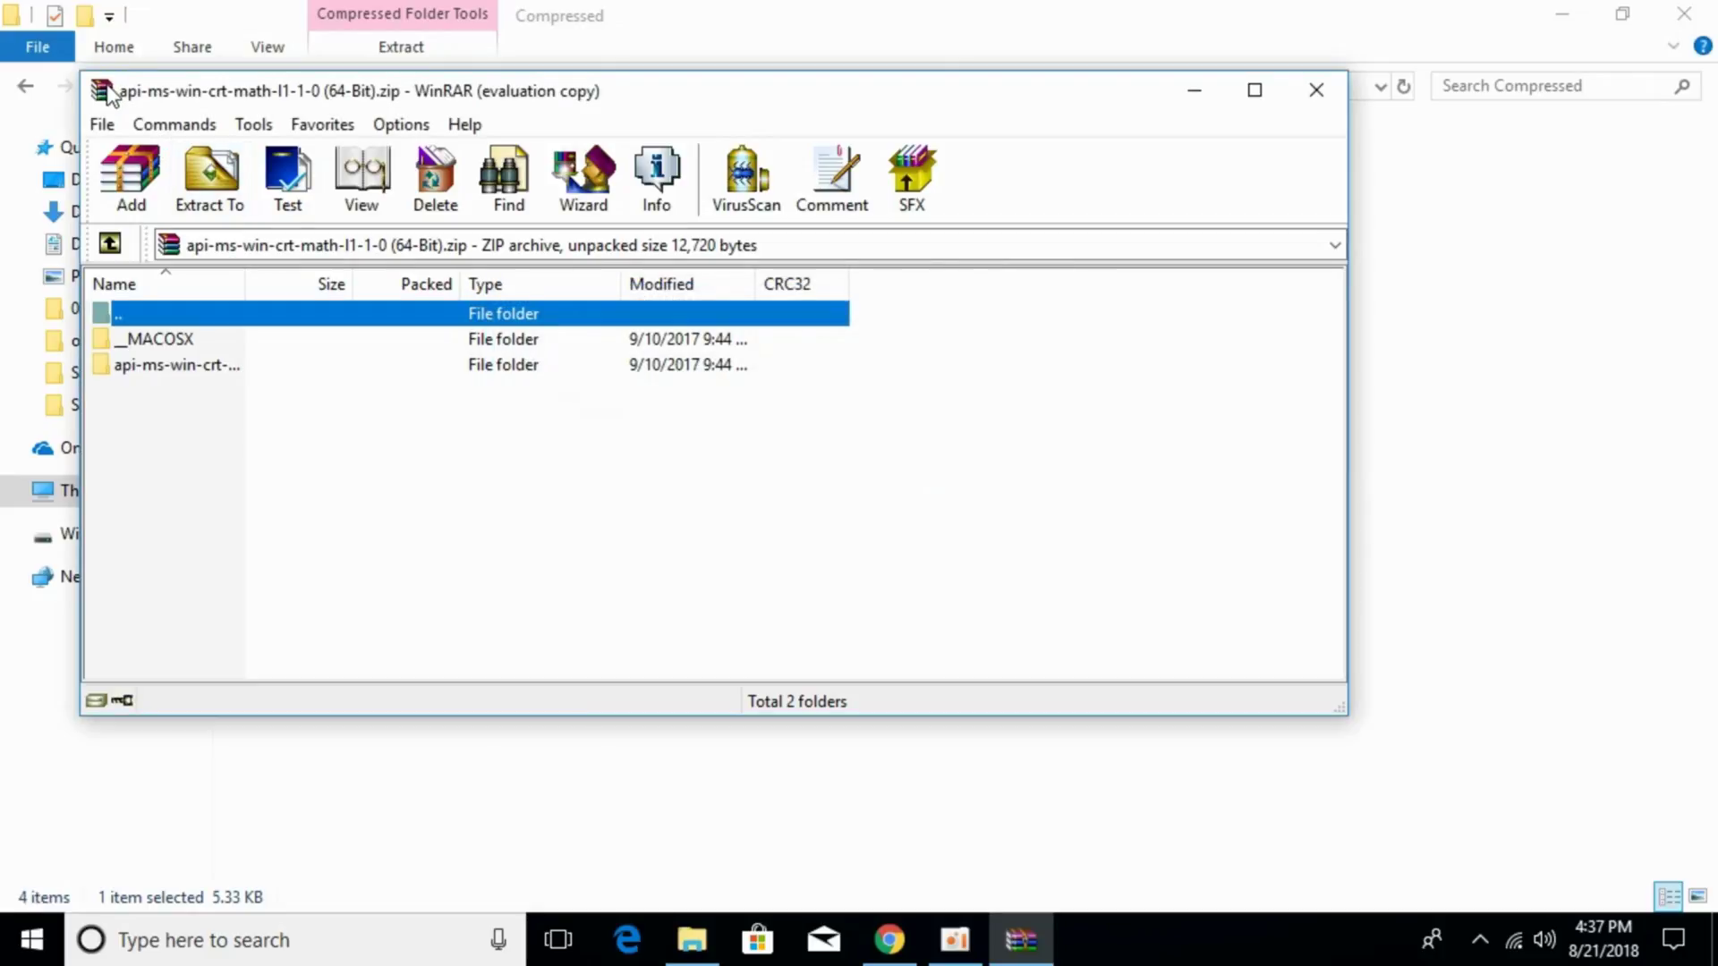
pyautogui.click(1317, 89)
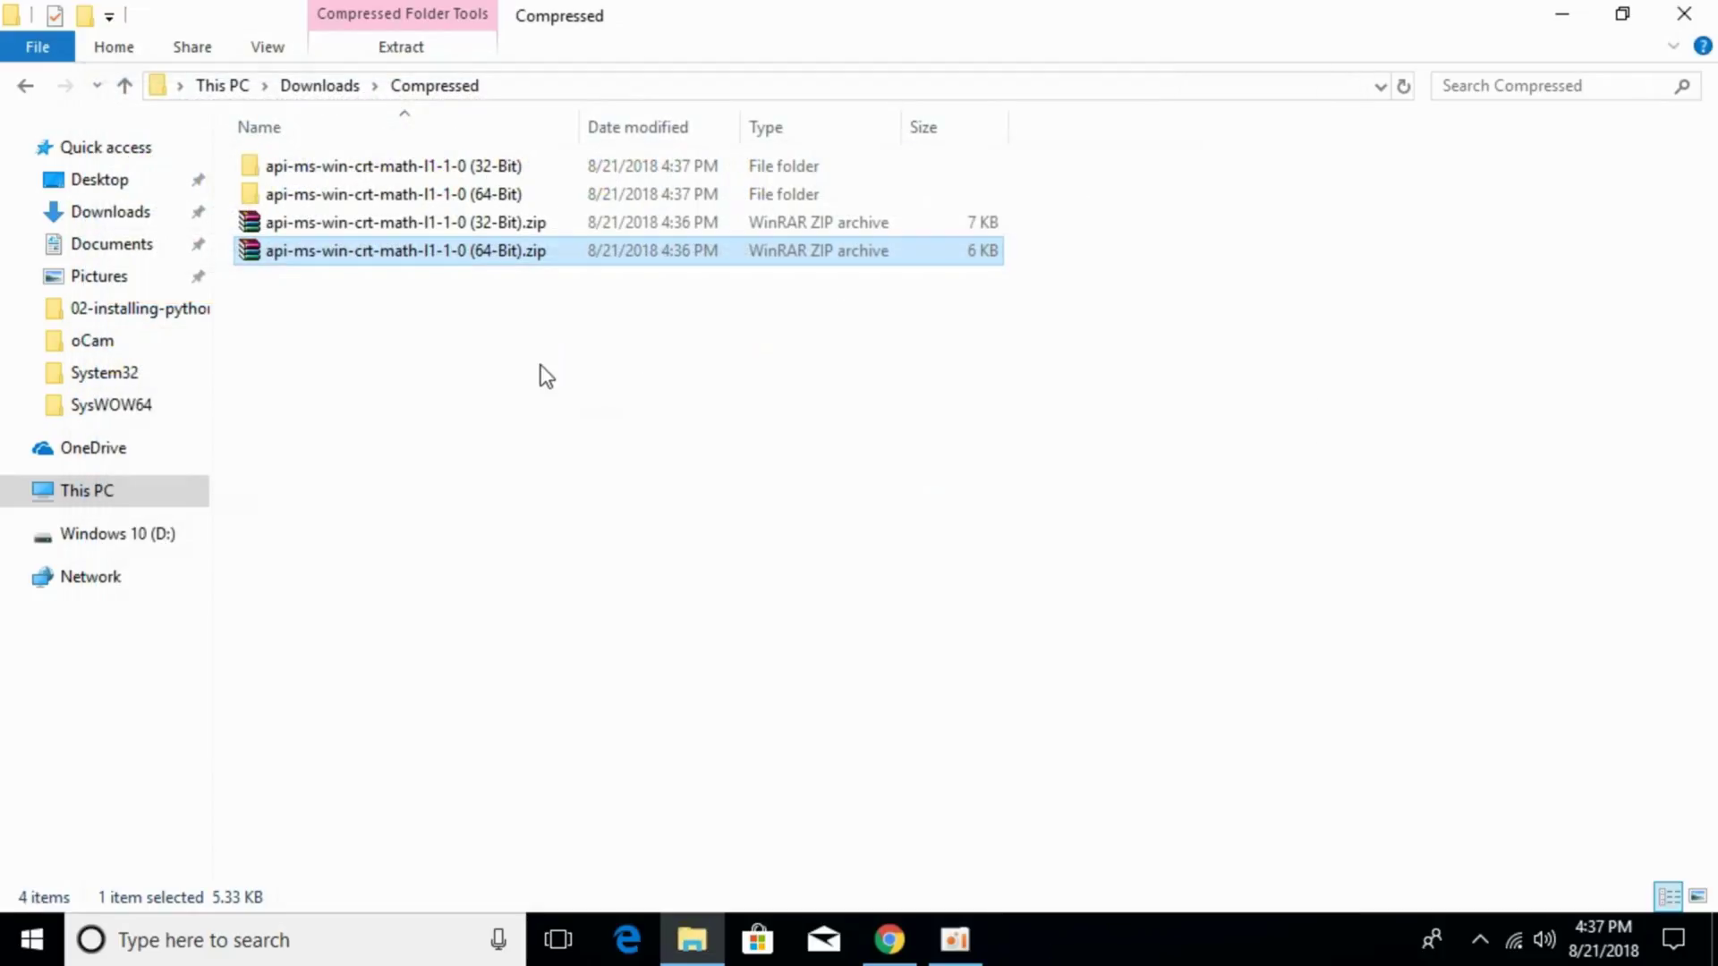
# Copy api-ms-win-crt-math-l1-1-0.dll from the extracted 32-Bit folder's inner subfolder.
pyautogui.click(517, 302)
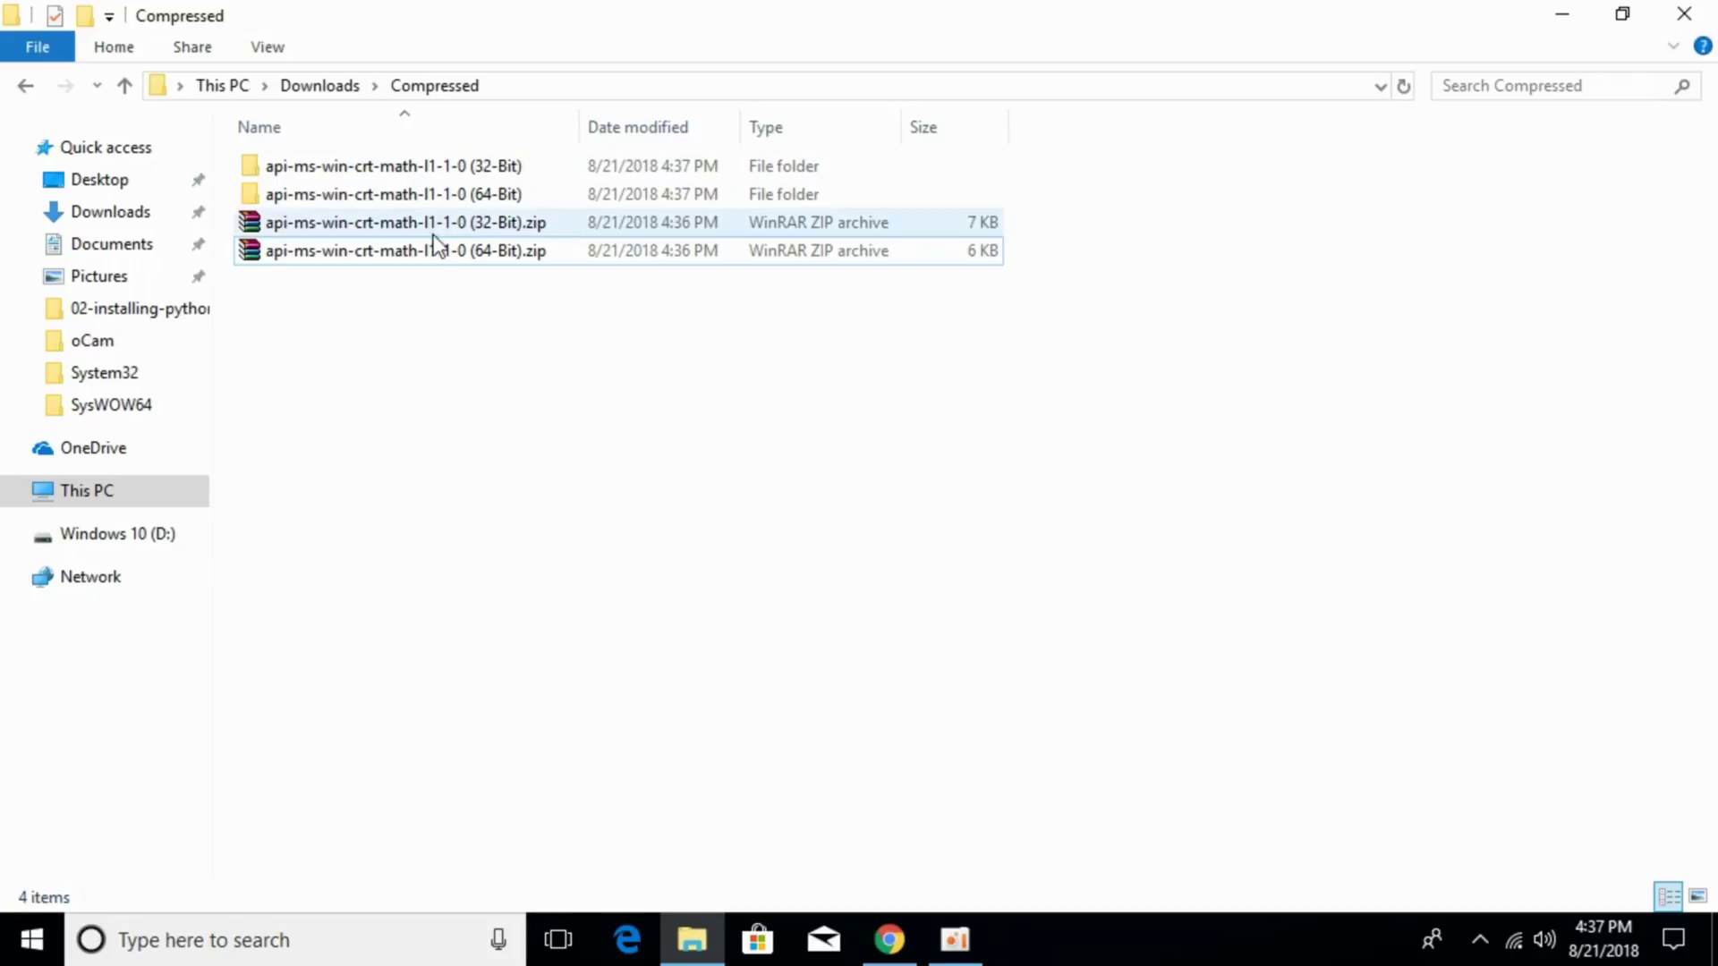
pyautogui.click(422, 170)
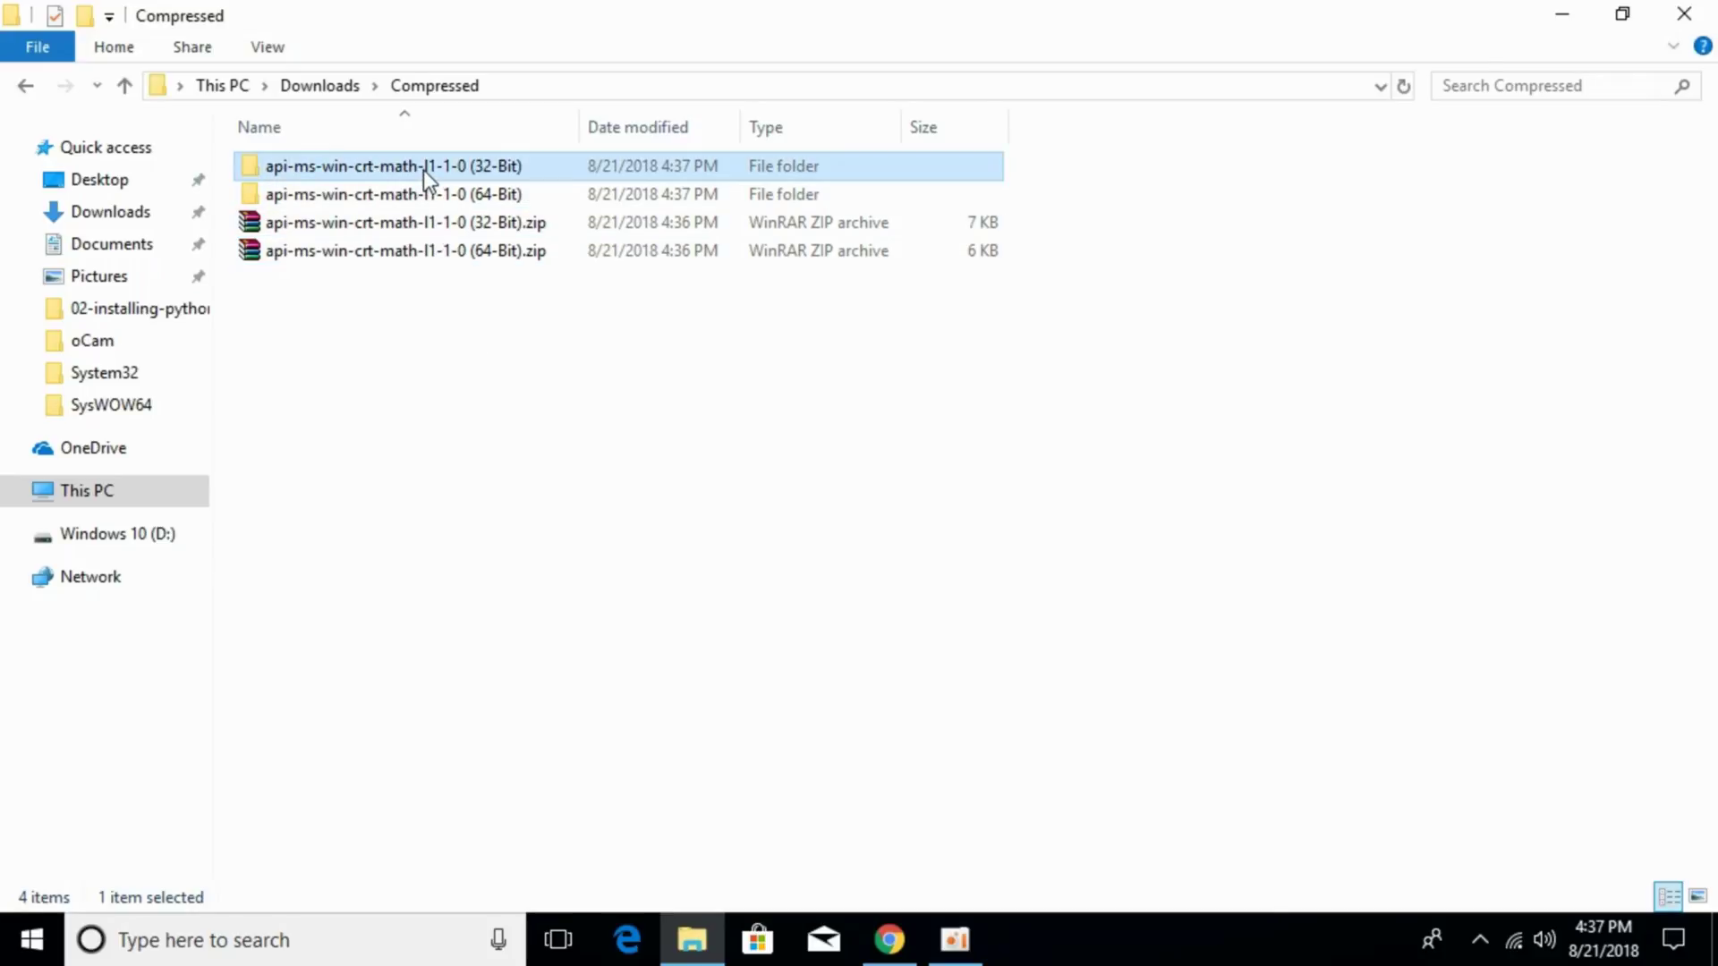
pyautogui.doubleClick(422, 170)
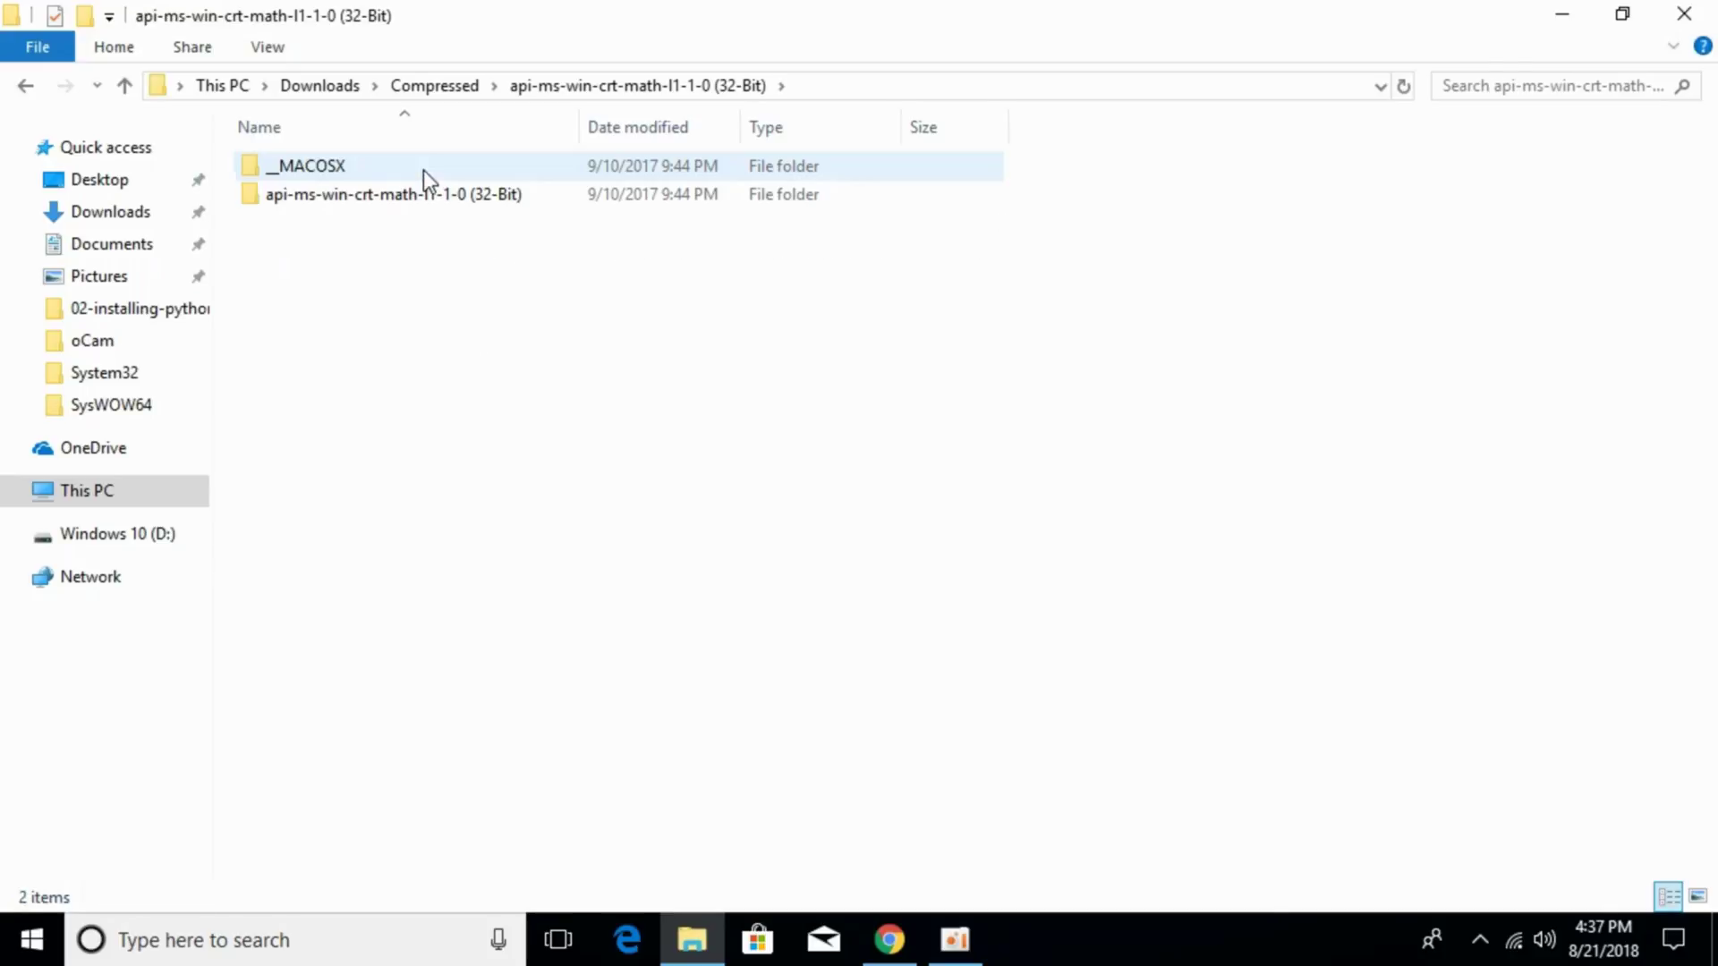
pyautogui.doubleClick(336, 202)
pyautogui.rightClick(331, 197)
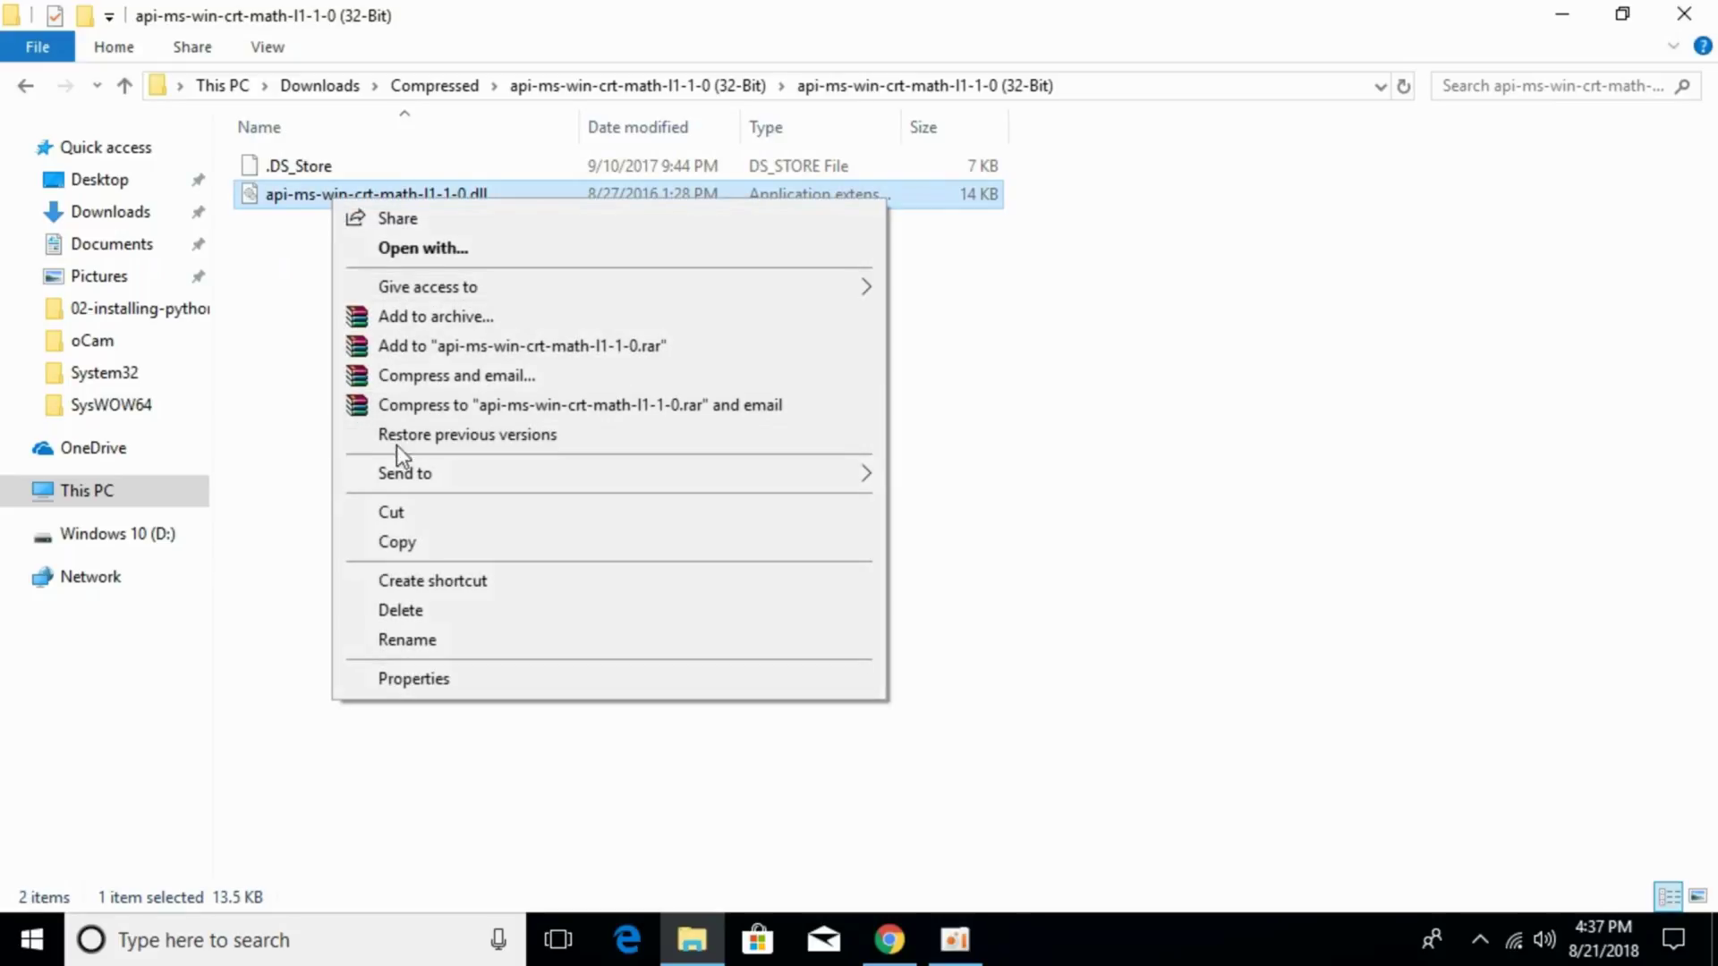
pyautogui.click(426, 543)
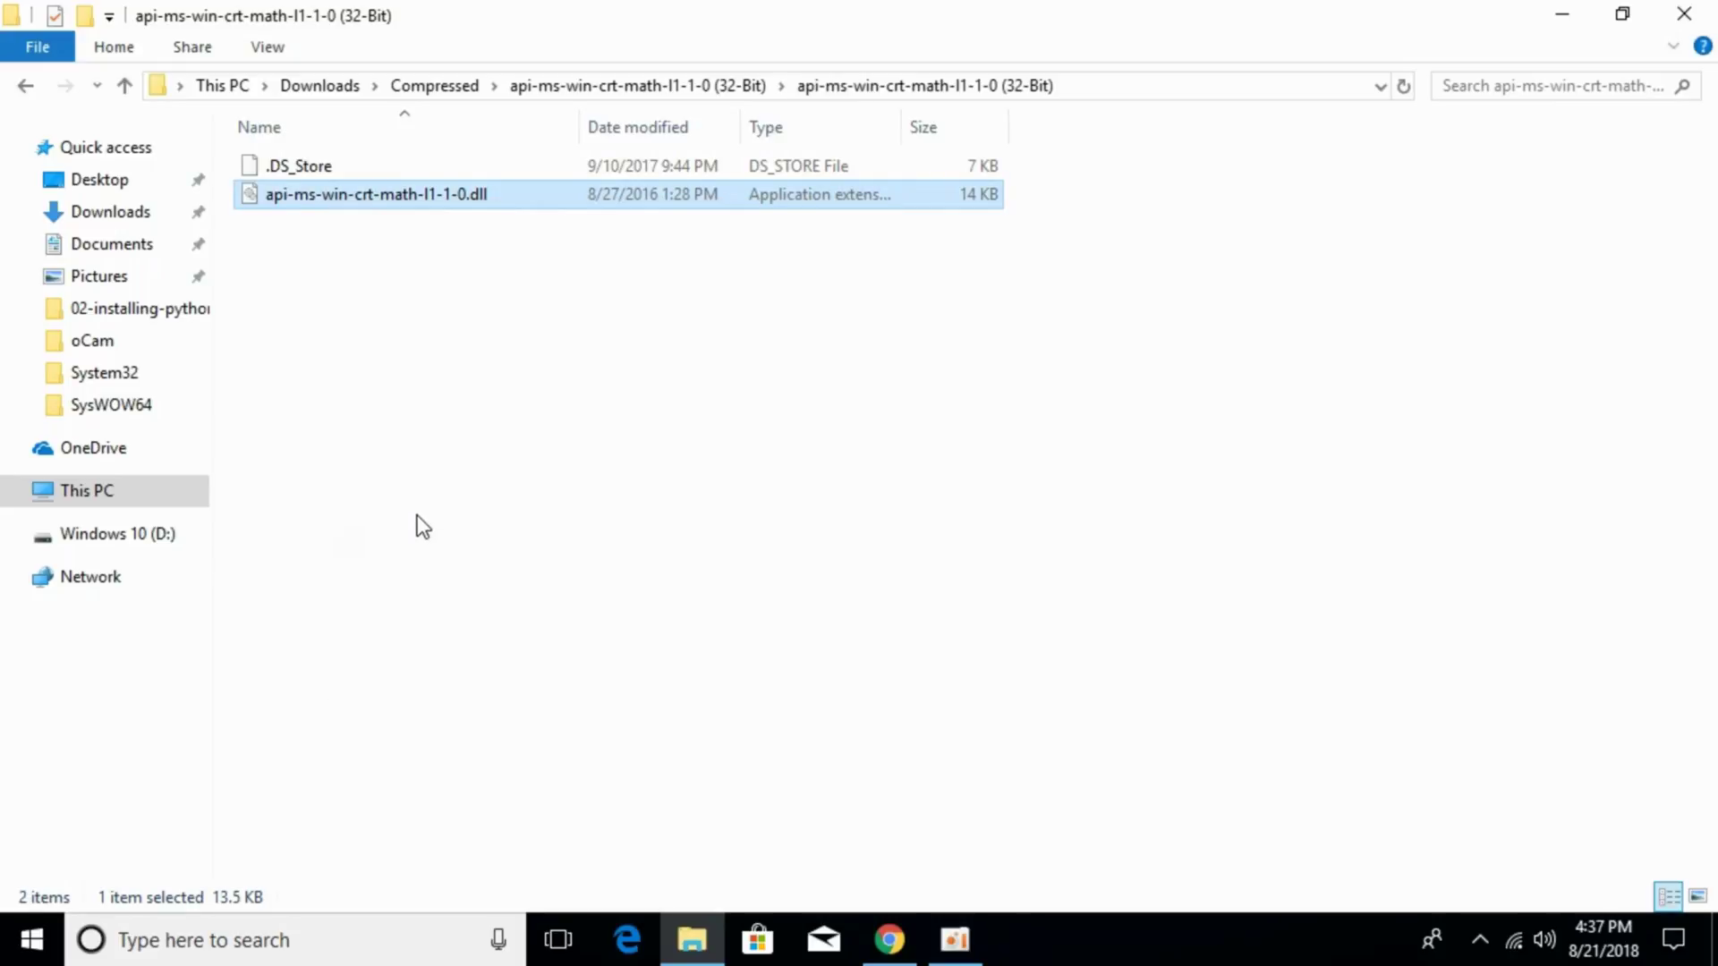
# Open This PC from the desktop.
pyautogui.rightClick(109, 504)
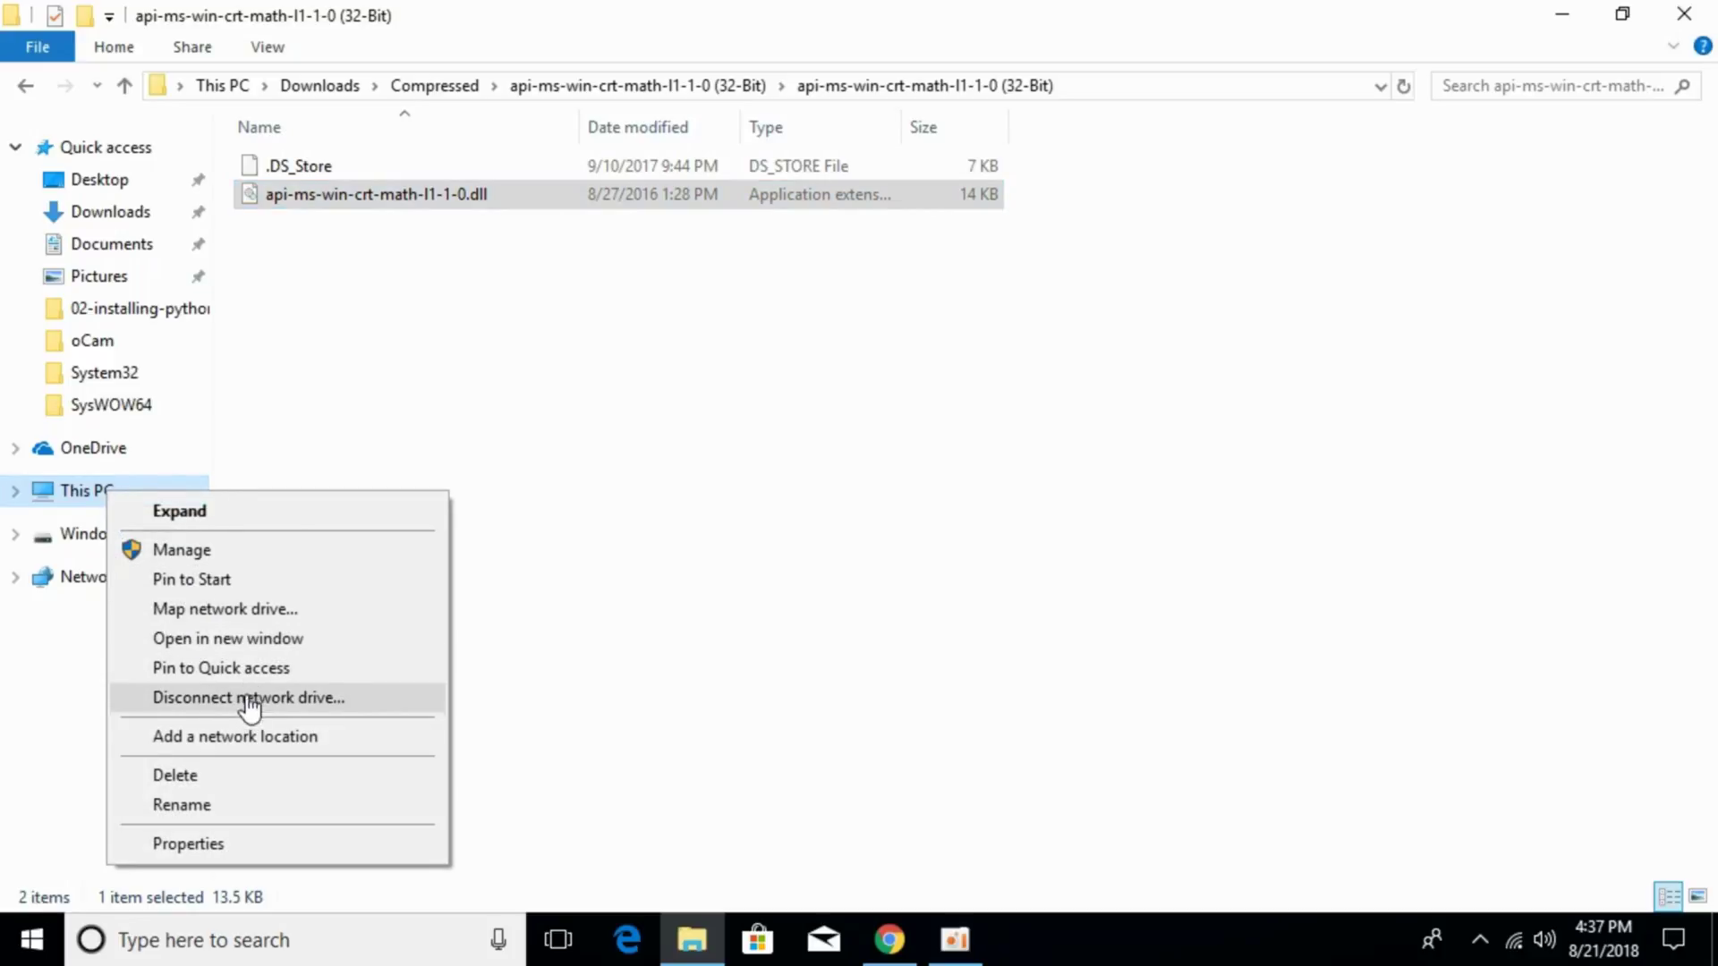
pyautogui.click(9, 700)
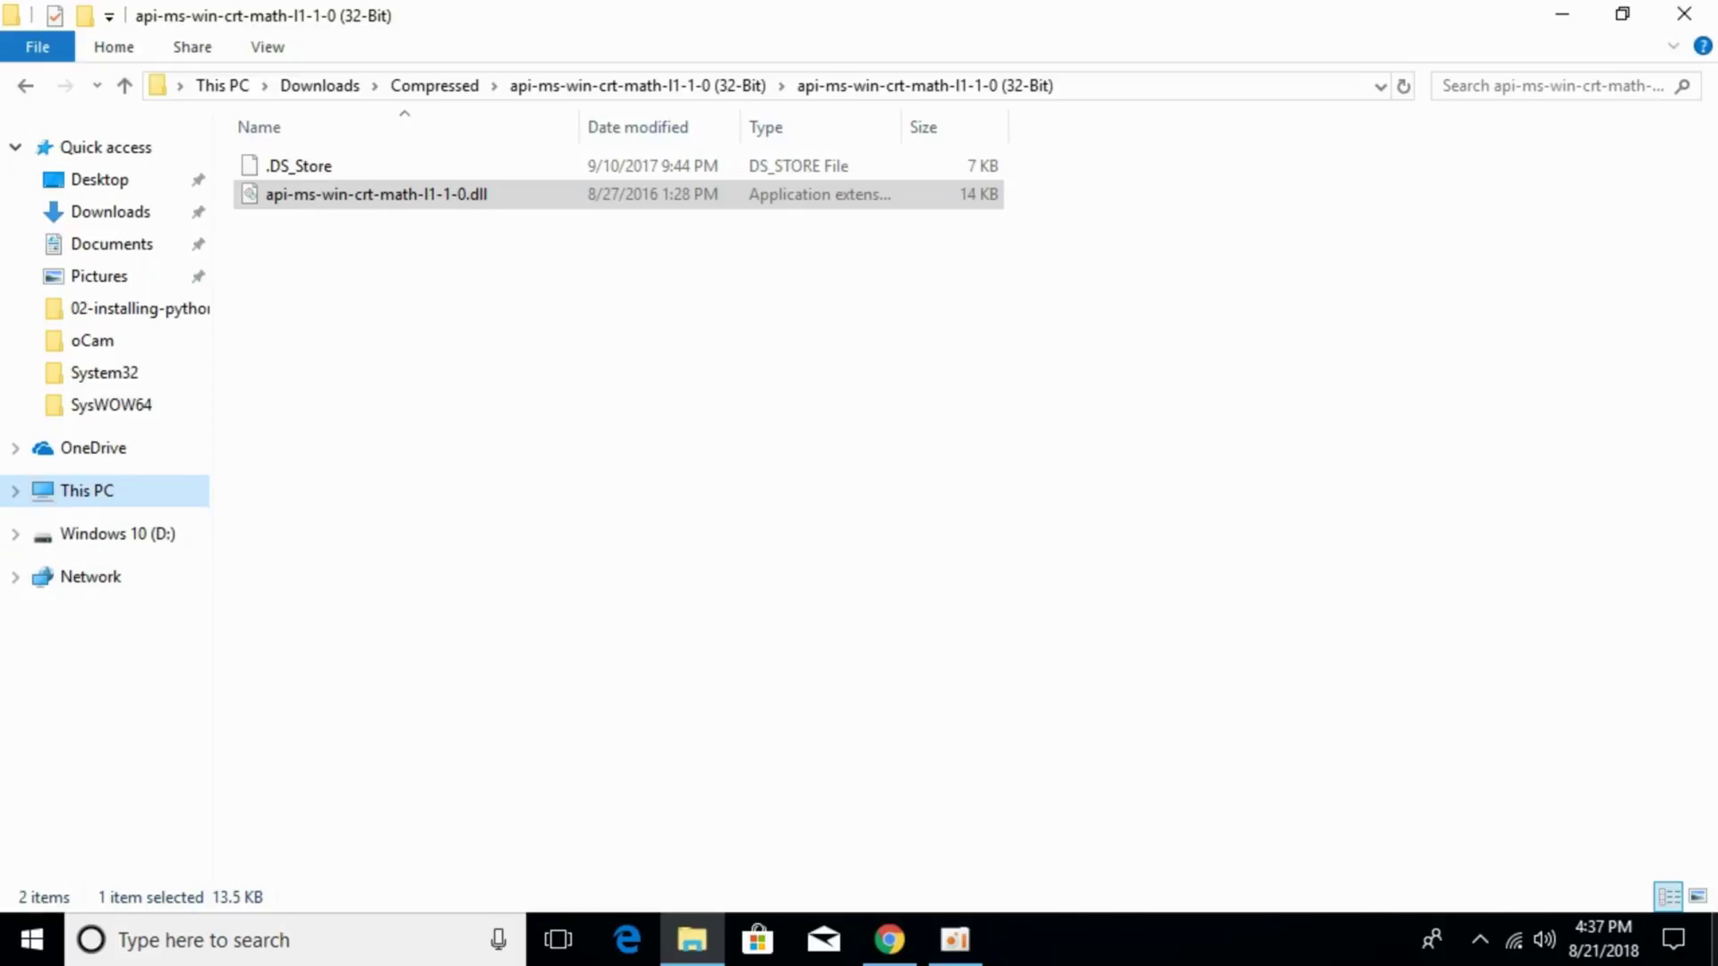
pyautogui.press('super+d')
pyautogui.doubleClick(34, 63)
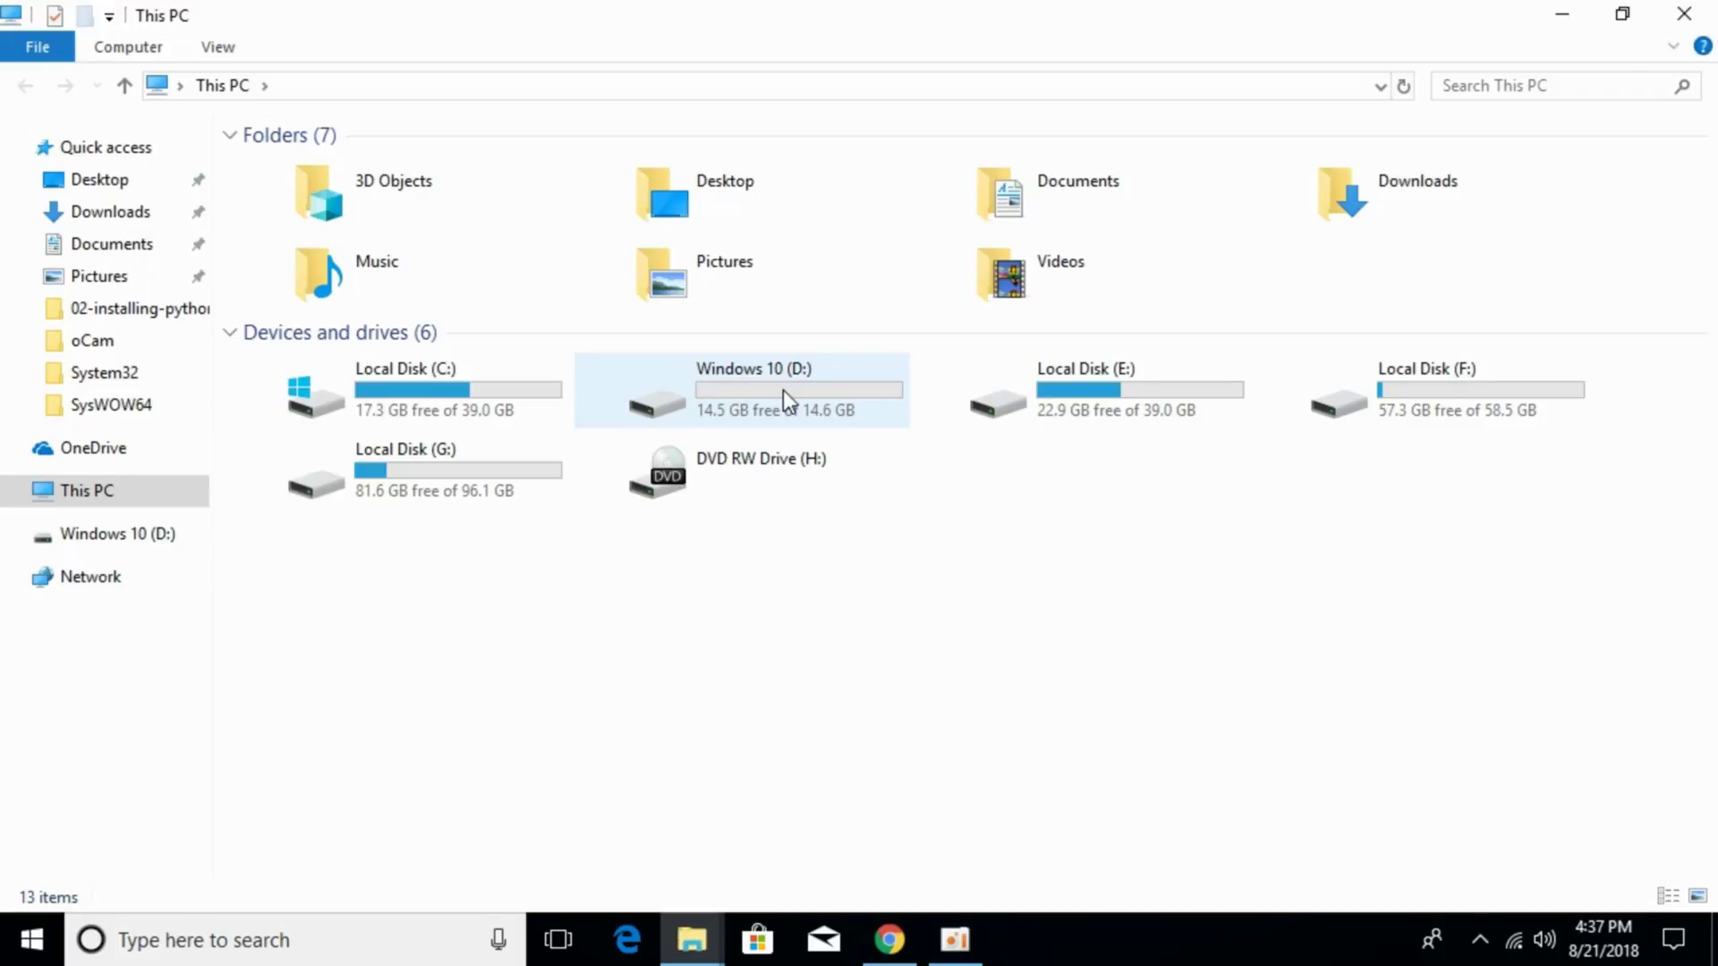
# Go to C:\Windows\System32.
pyautogui.doubleClick(400, 380)
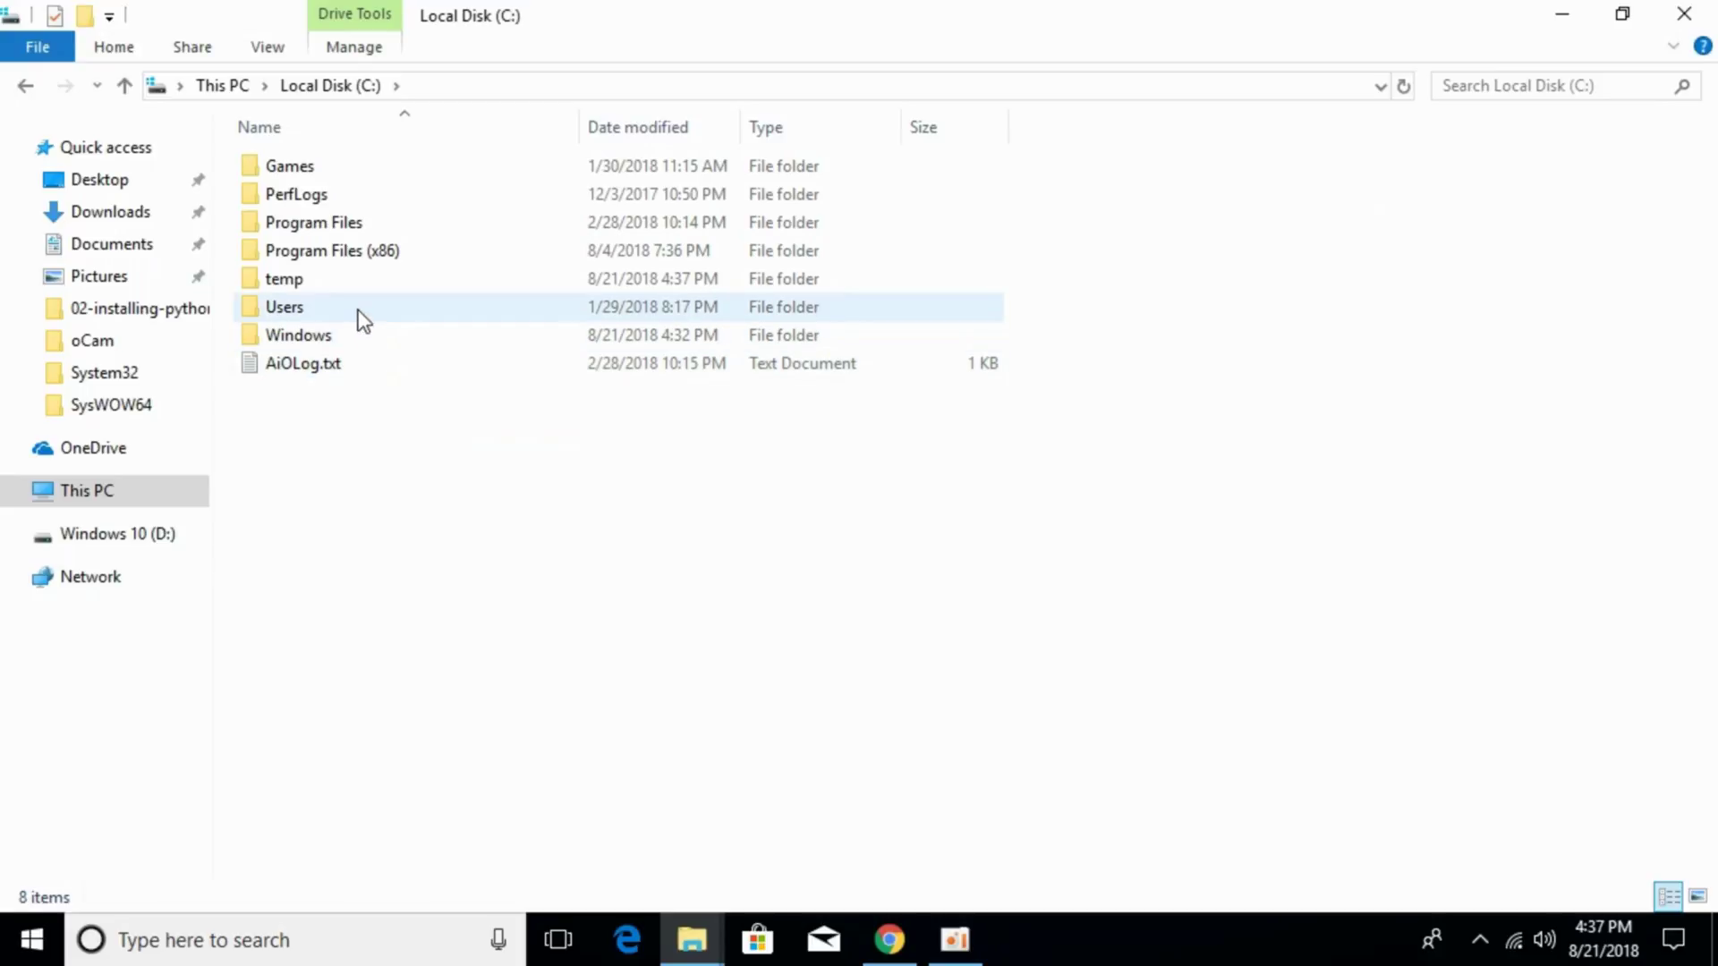
pyautogui.doubleClick(356, 349)
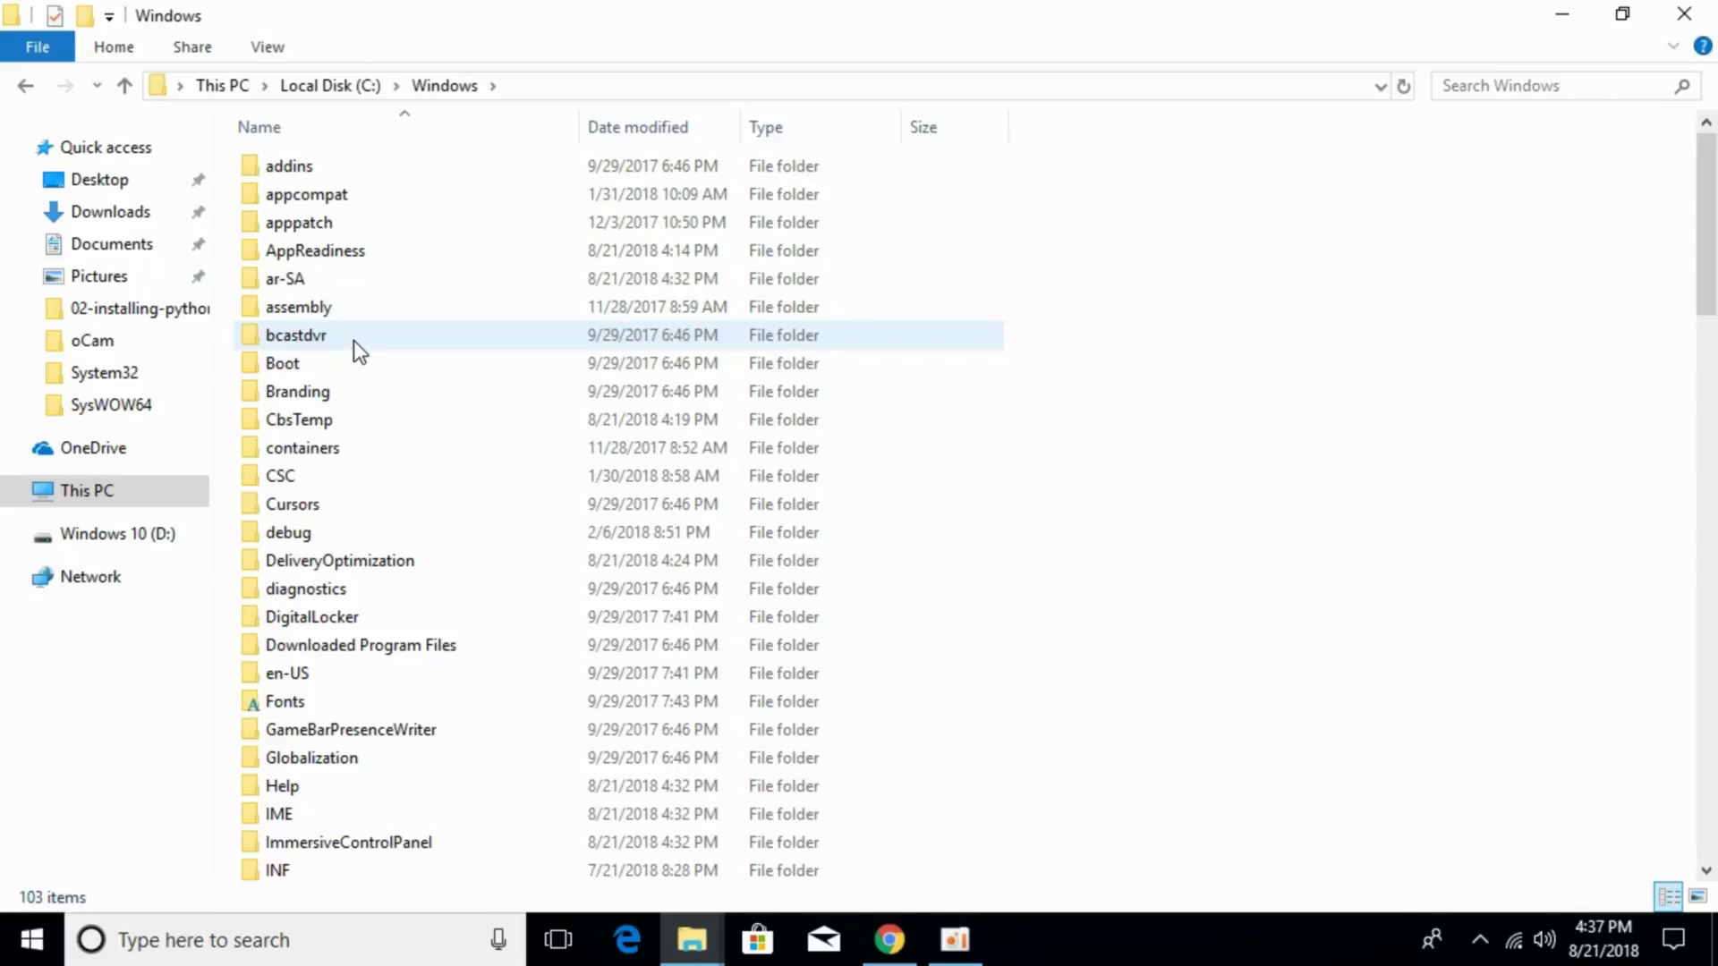
pyautogui.scroll(-11, 352, 340)
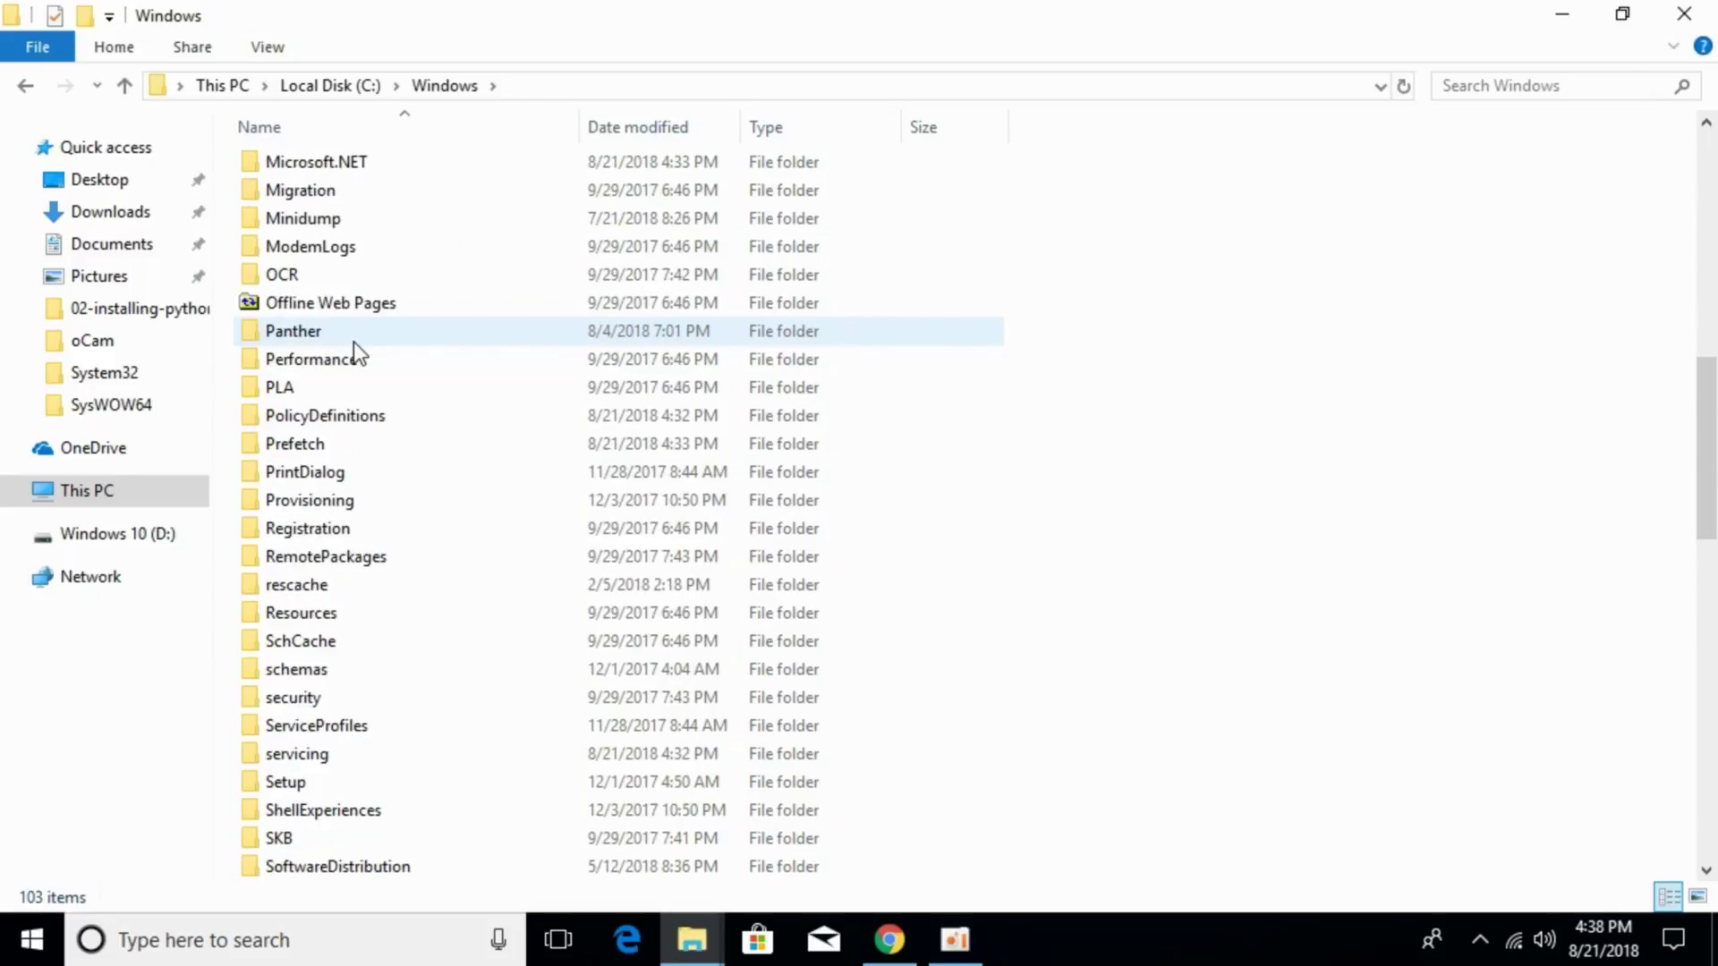
pyautogui.scroll(-5, 352, 342)
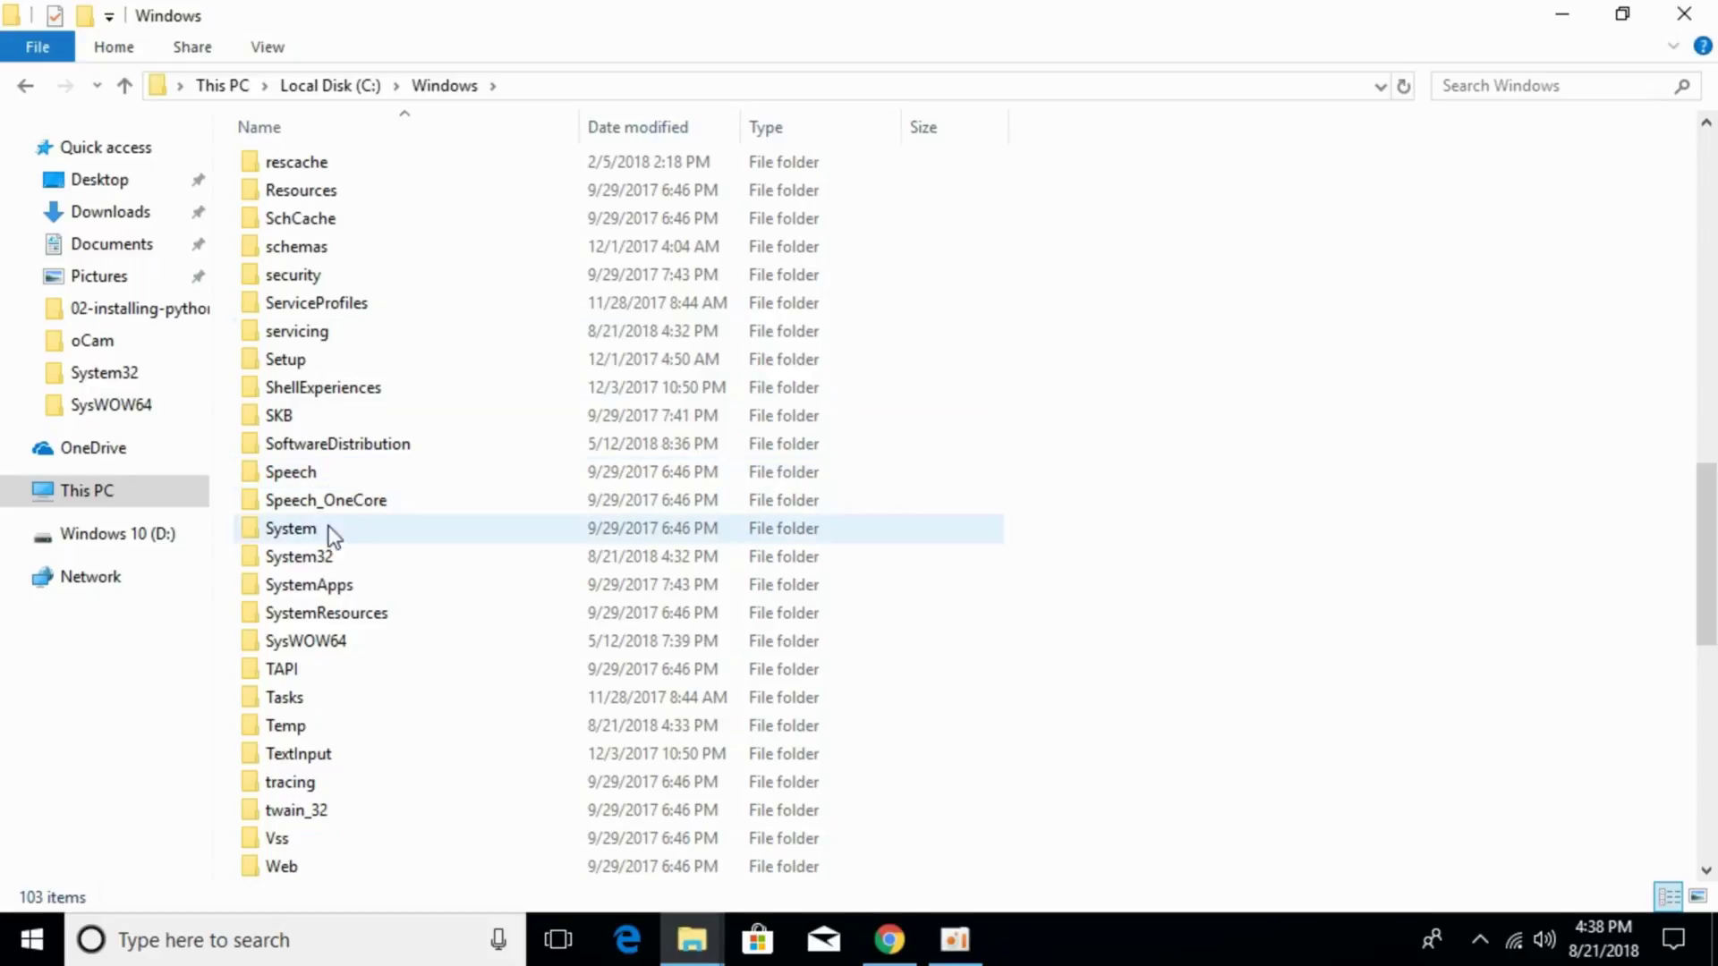
pyautogui.click(320, 555)
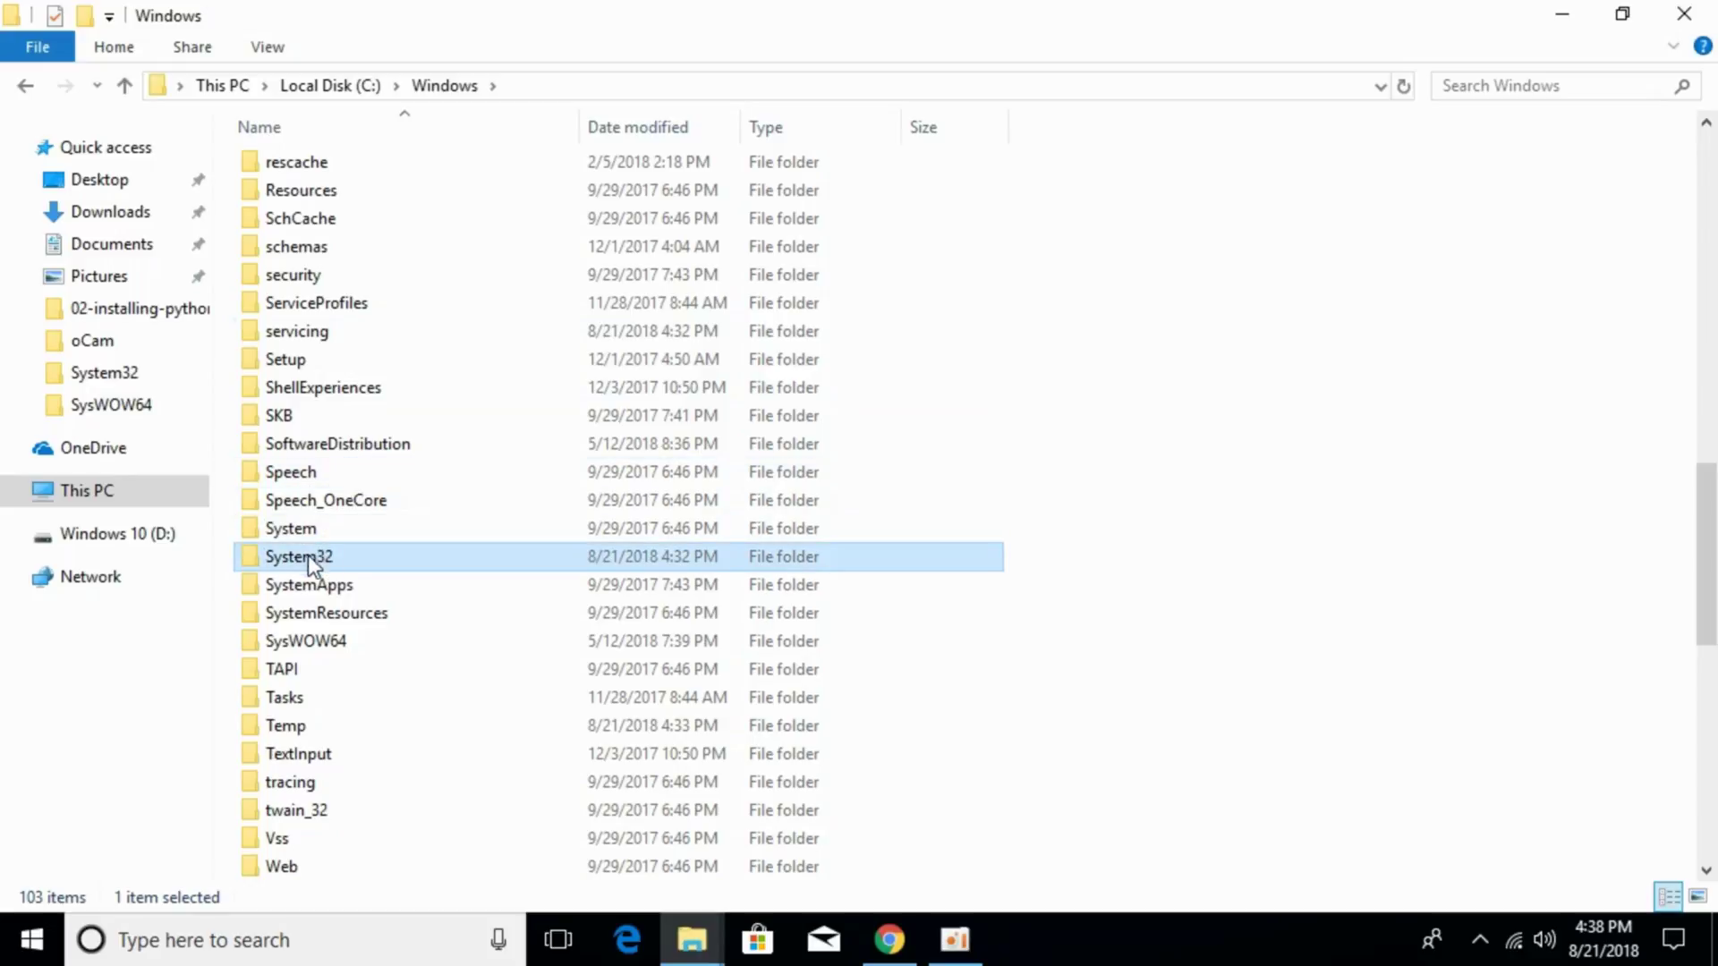
pyautogui.doubleClick(433, 560)
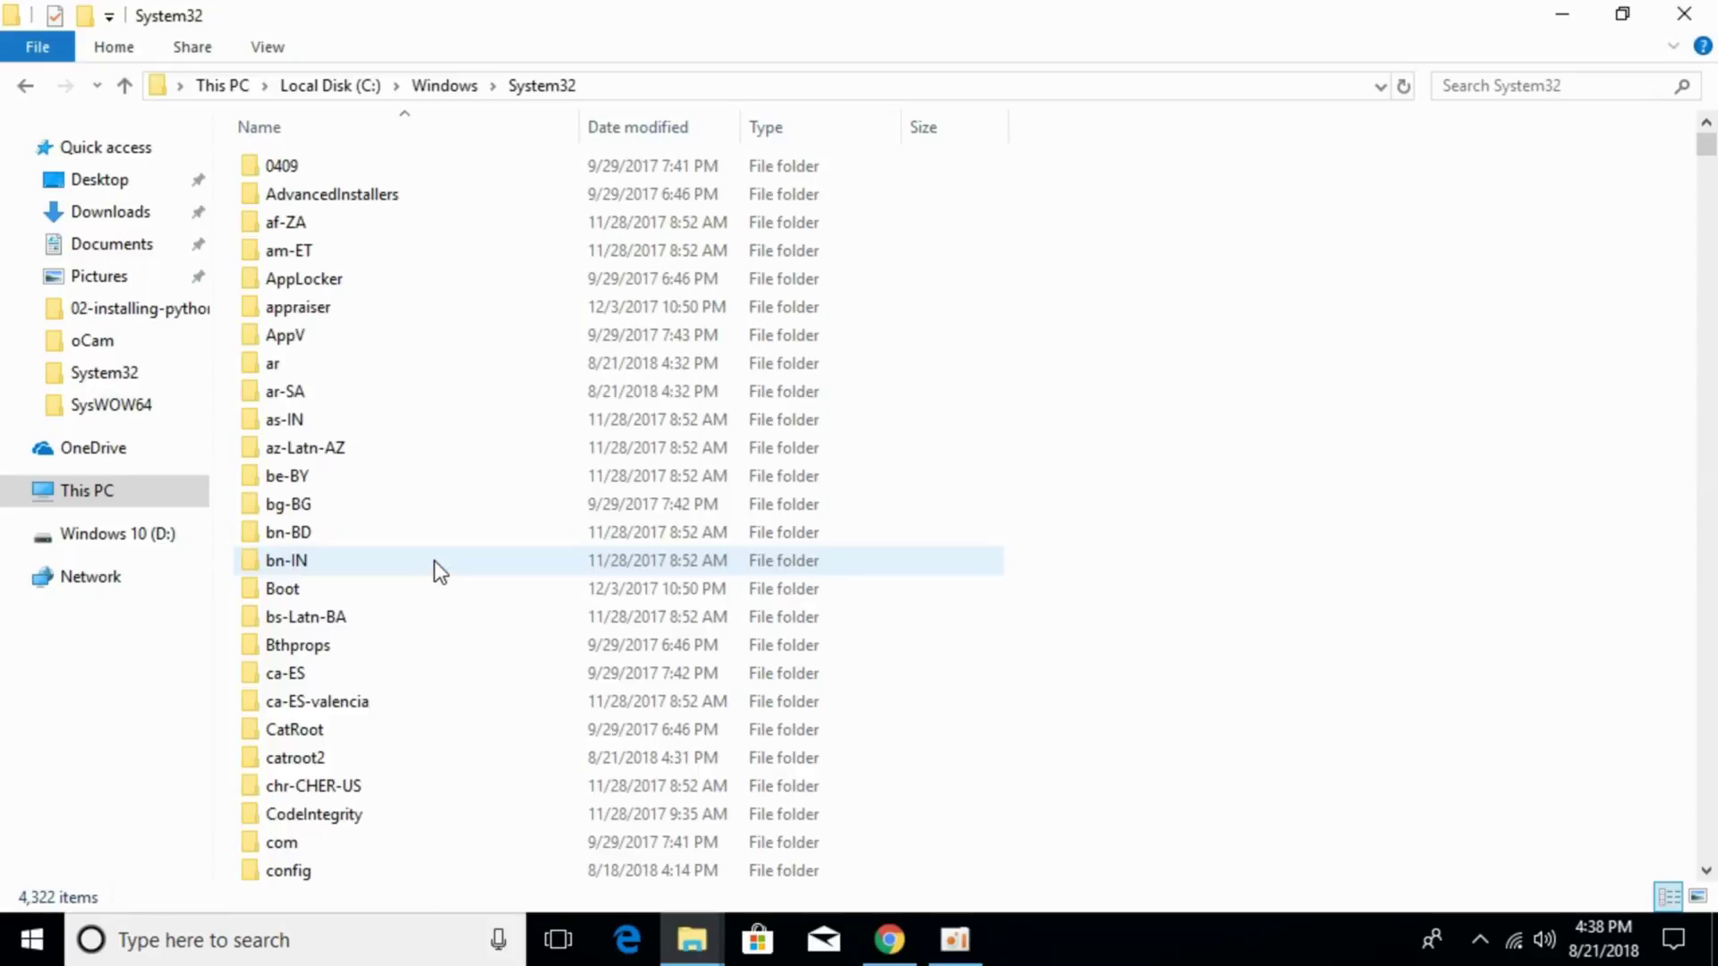
# Paste the 32-bit dll into System32 with administrator permission and return to Windows.
pyautogui.rightClick(1474, 199)
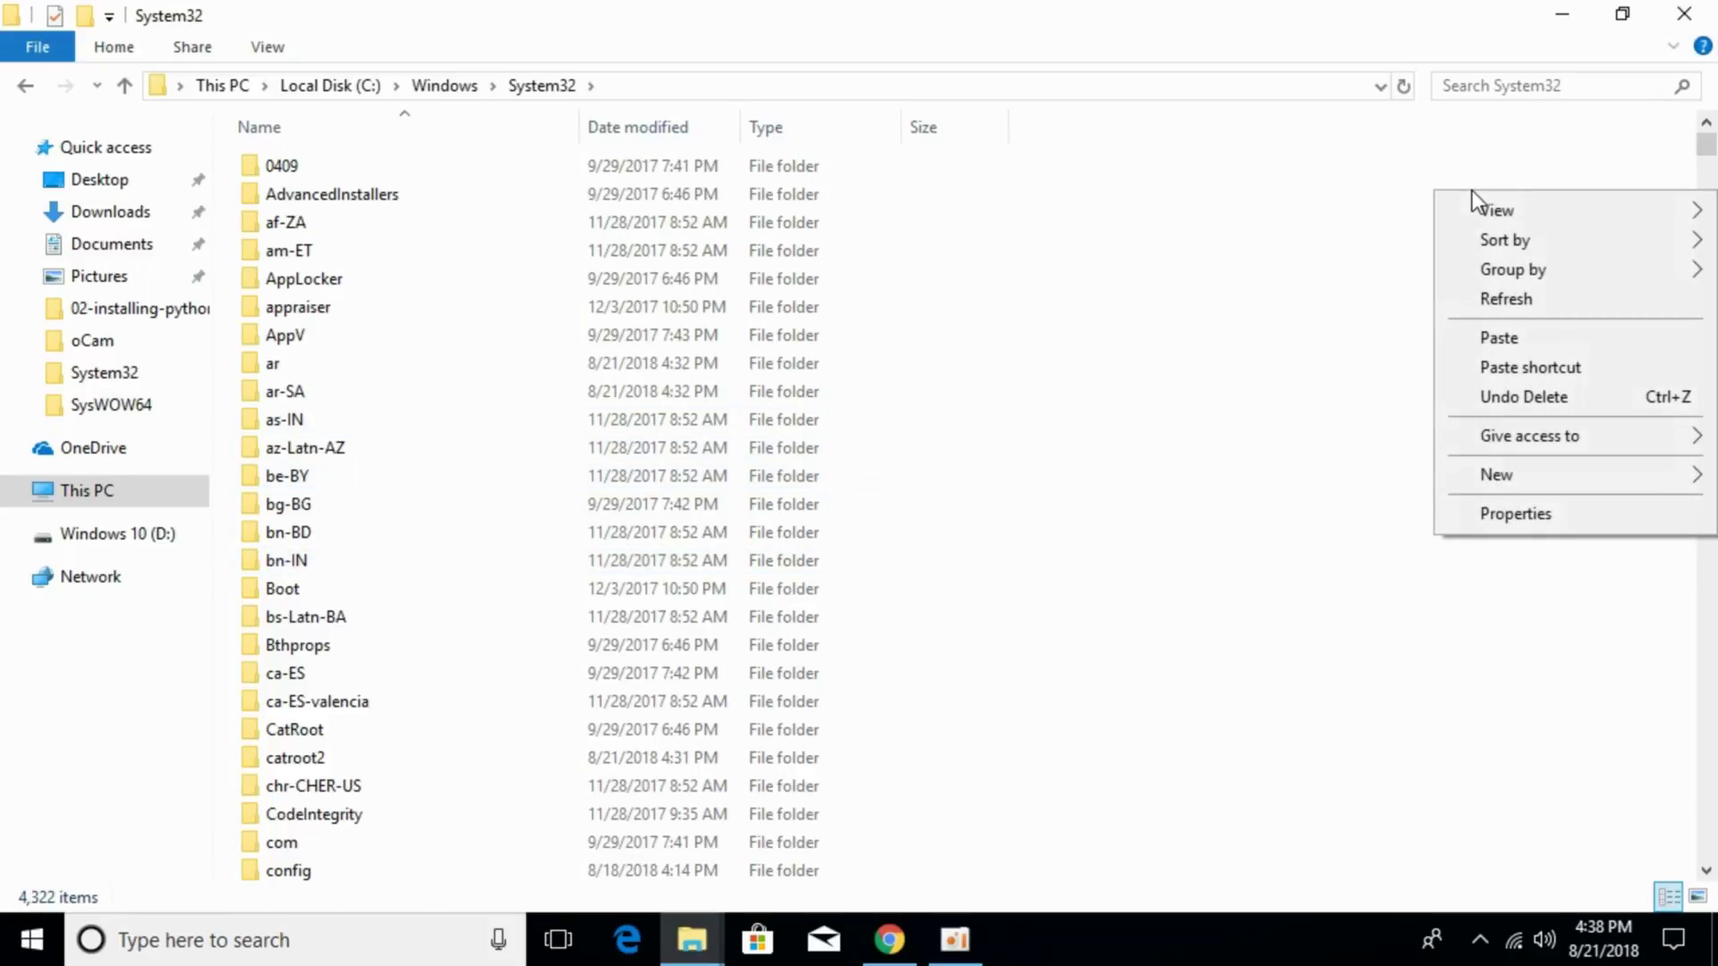
pyautogui.click(1486, 338)
pyautogui.click(818, 284)
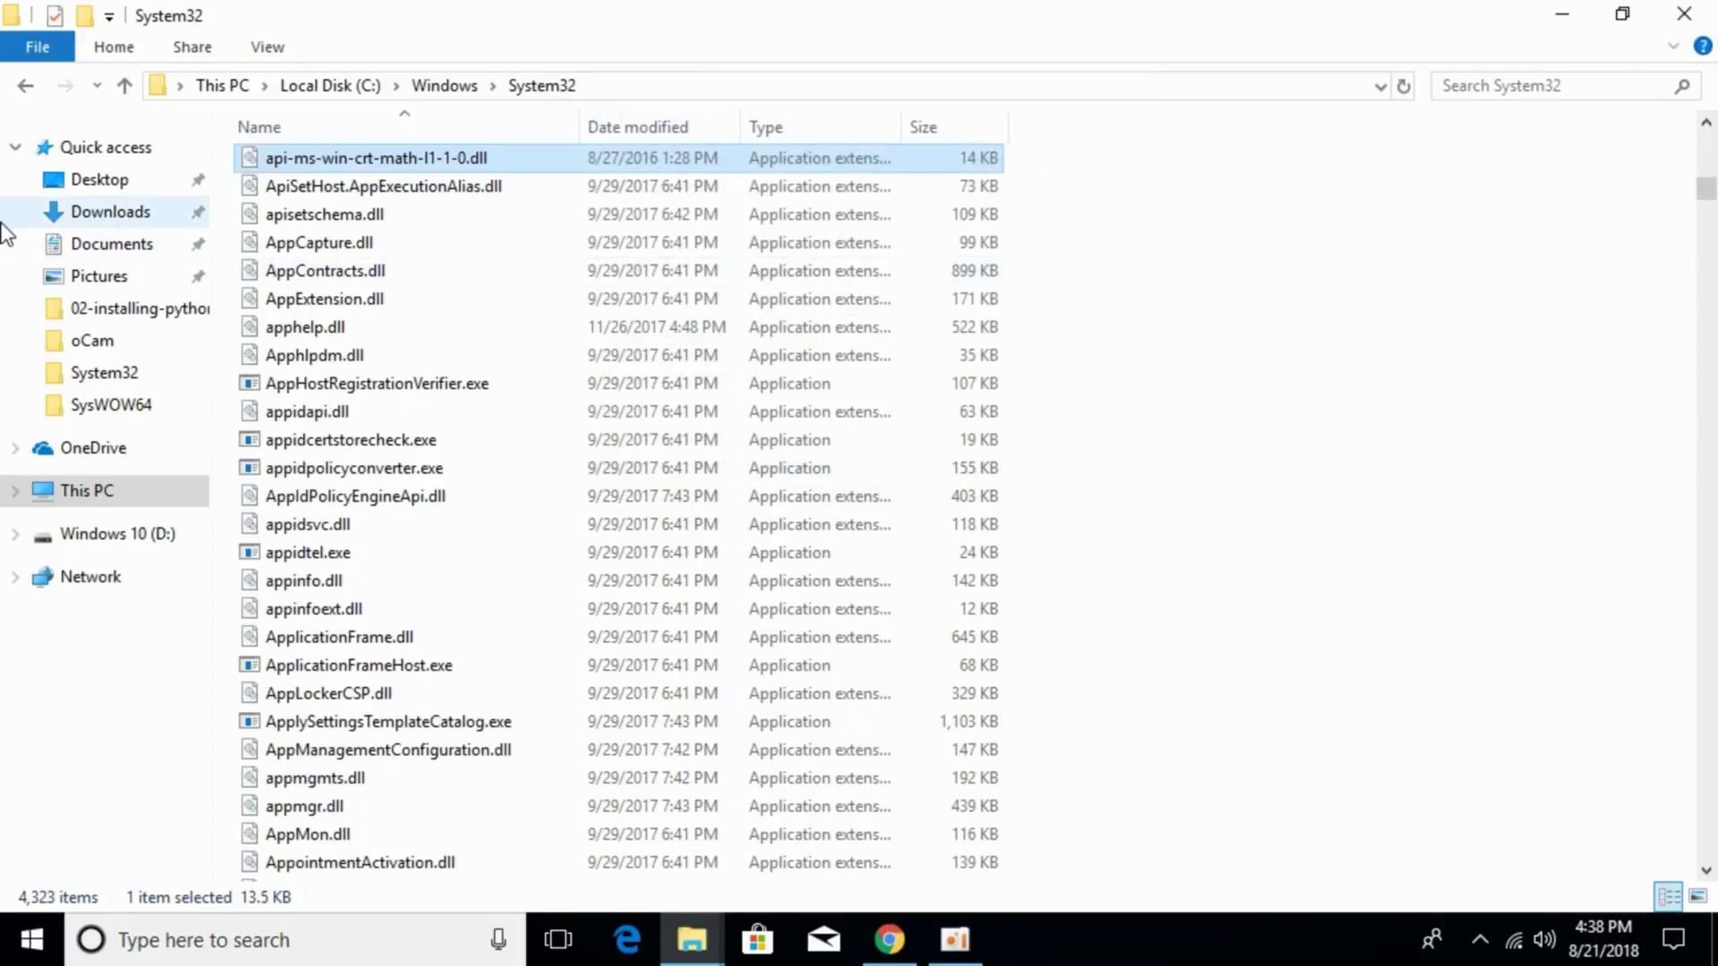
pyautogui.click(24, 86)
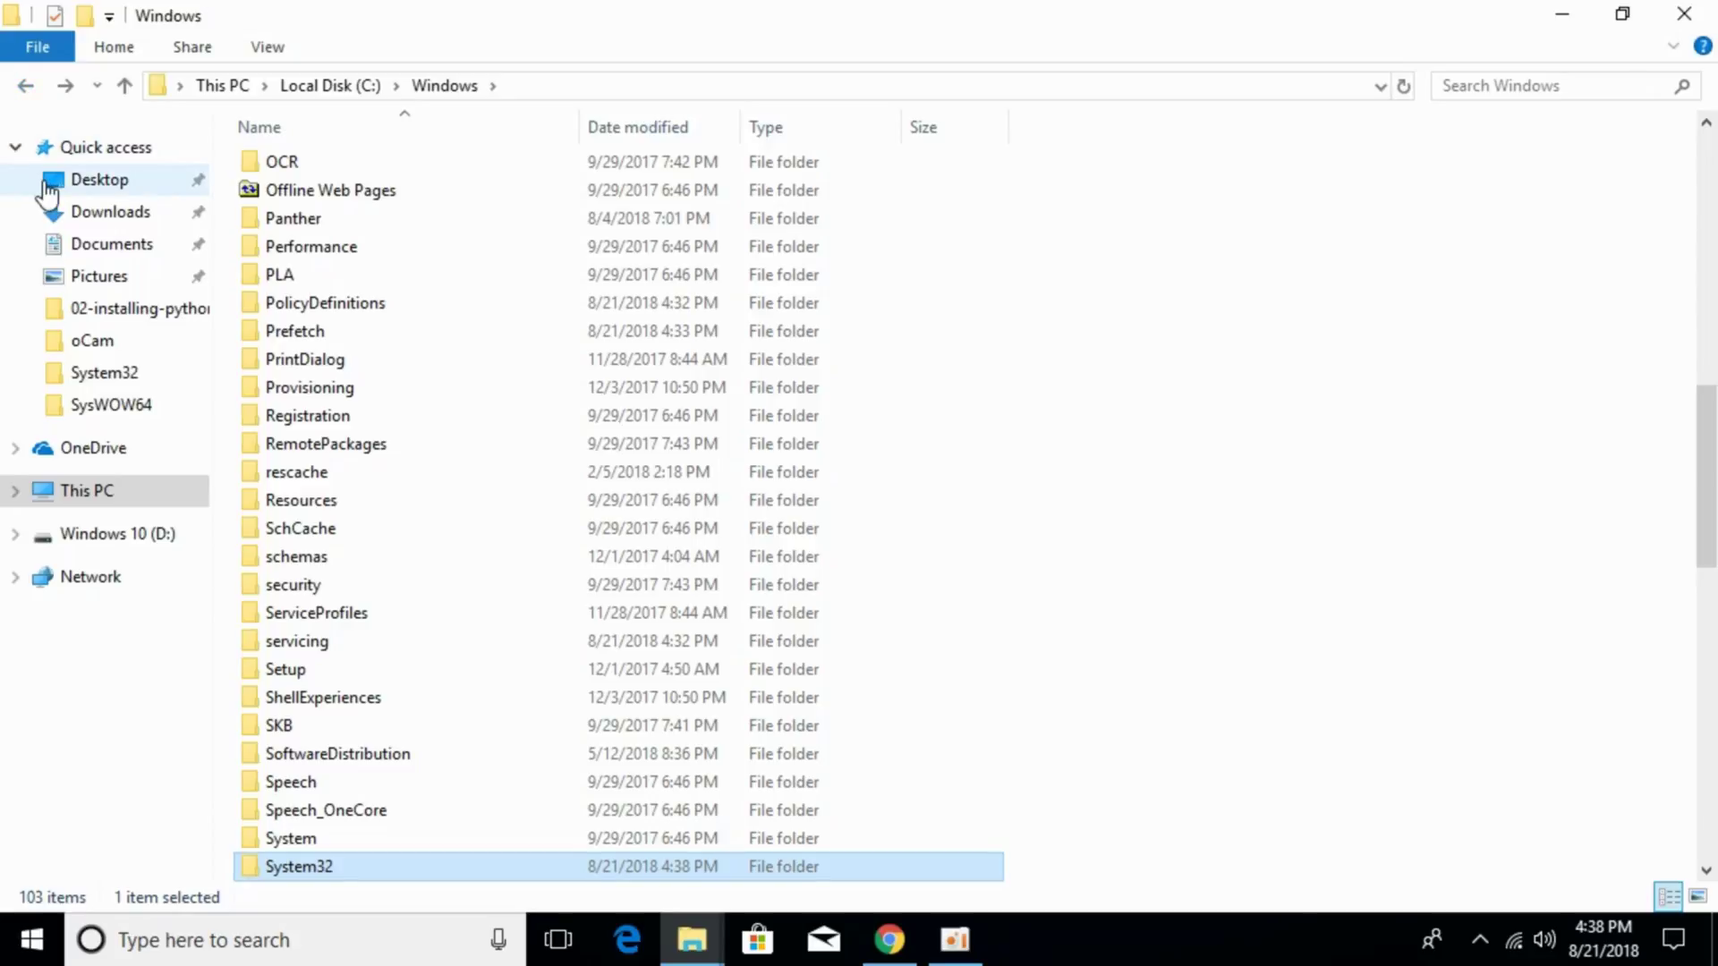
# Copy the 32-bit api-ms-win-crt-math-l1-1-0.dll again from its Explorer window.
pyautogui.click(692, 939)
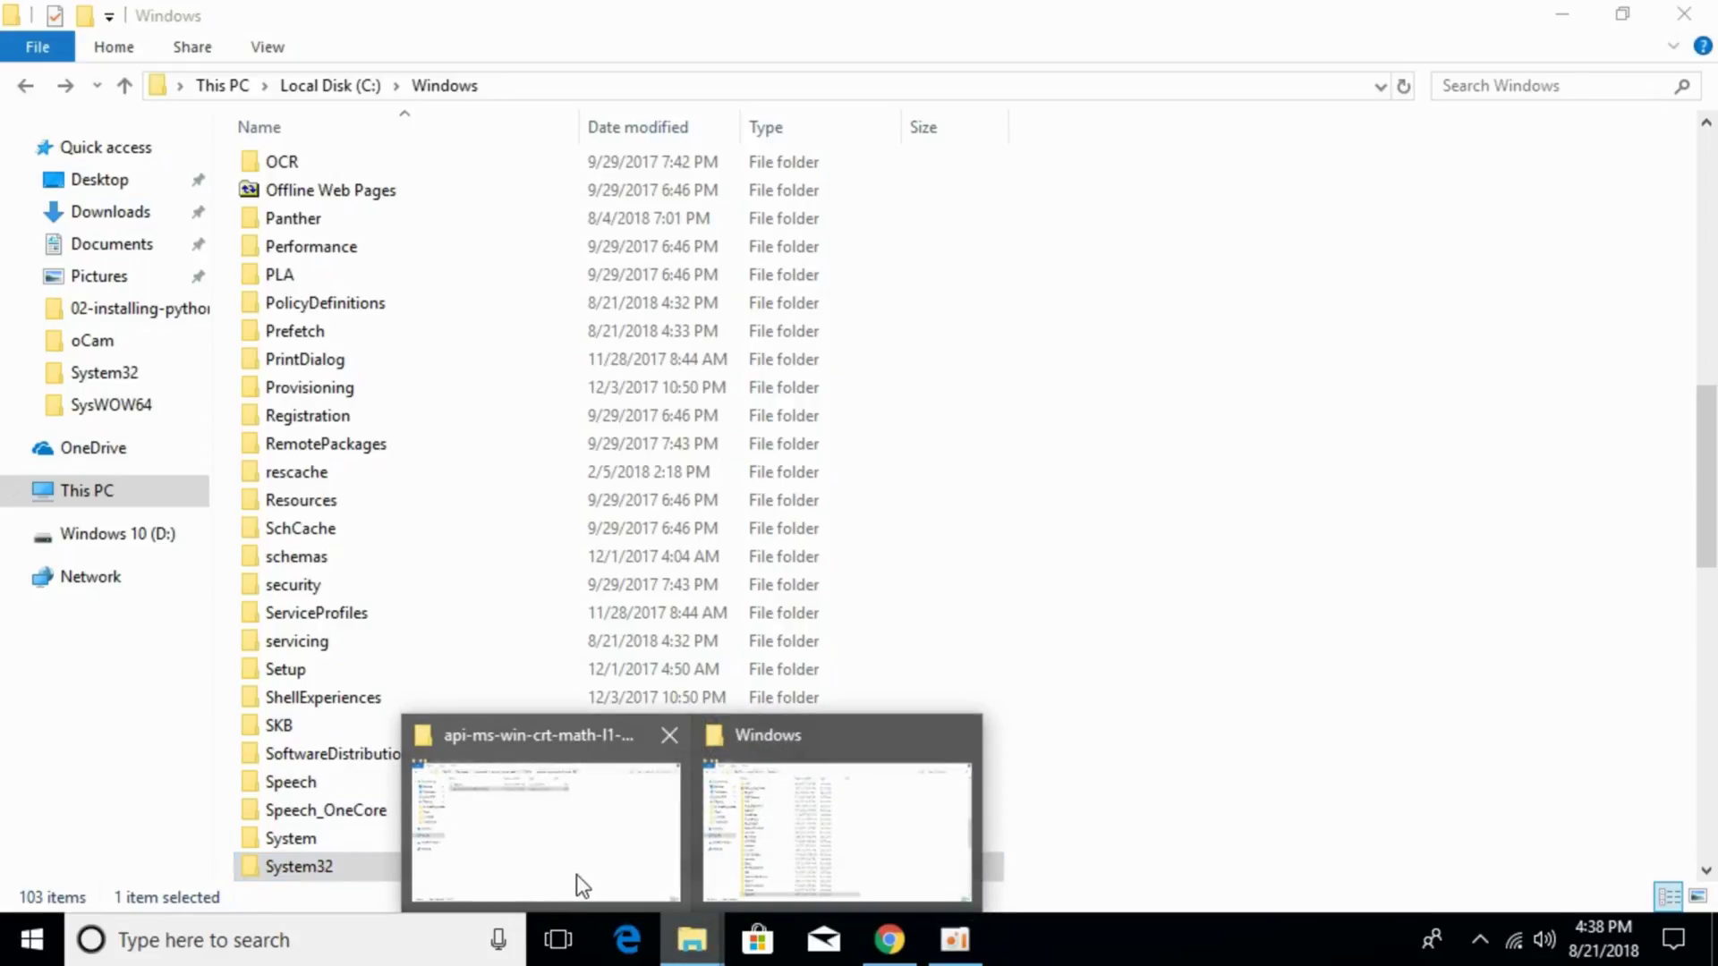
pyautogui.click(577, 882)
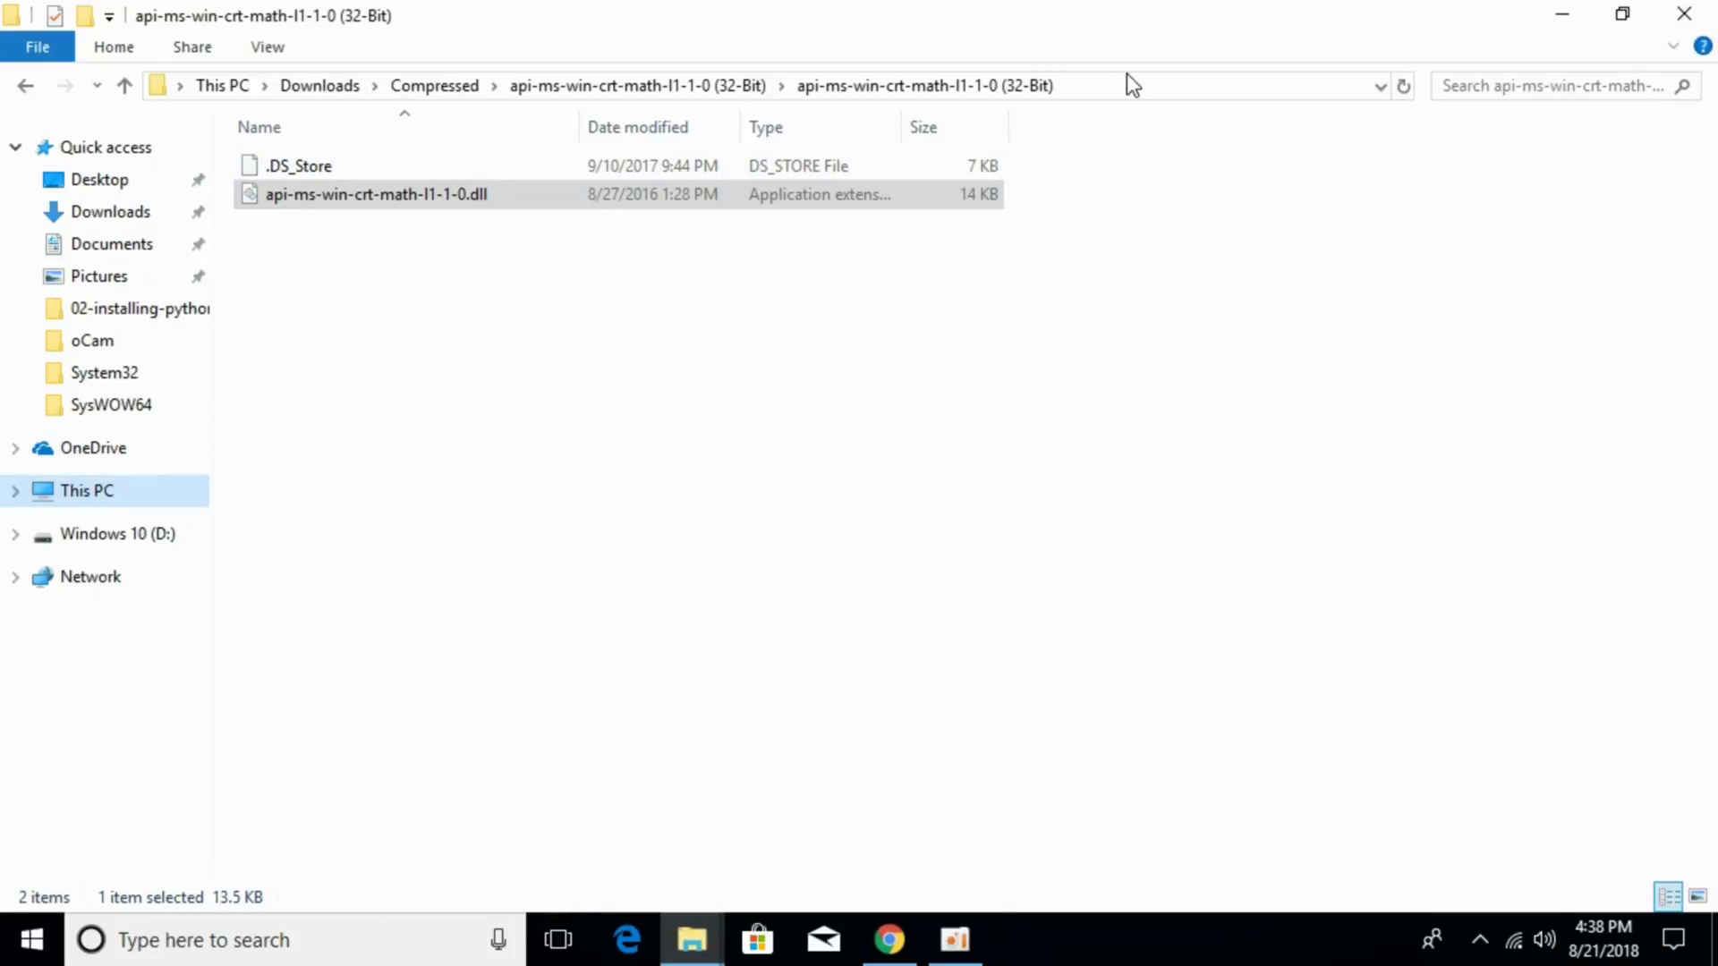
pyautogui.rightClick(454, 197)
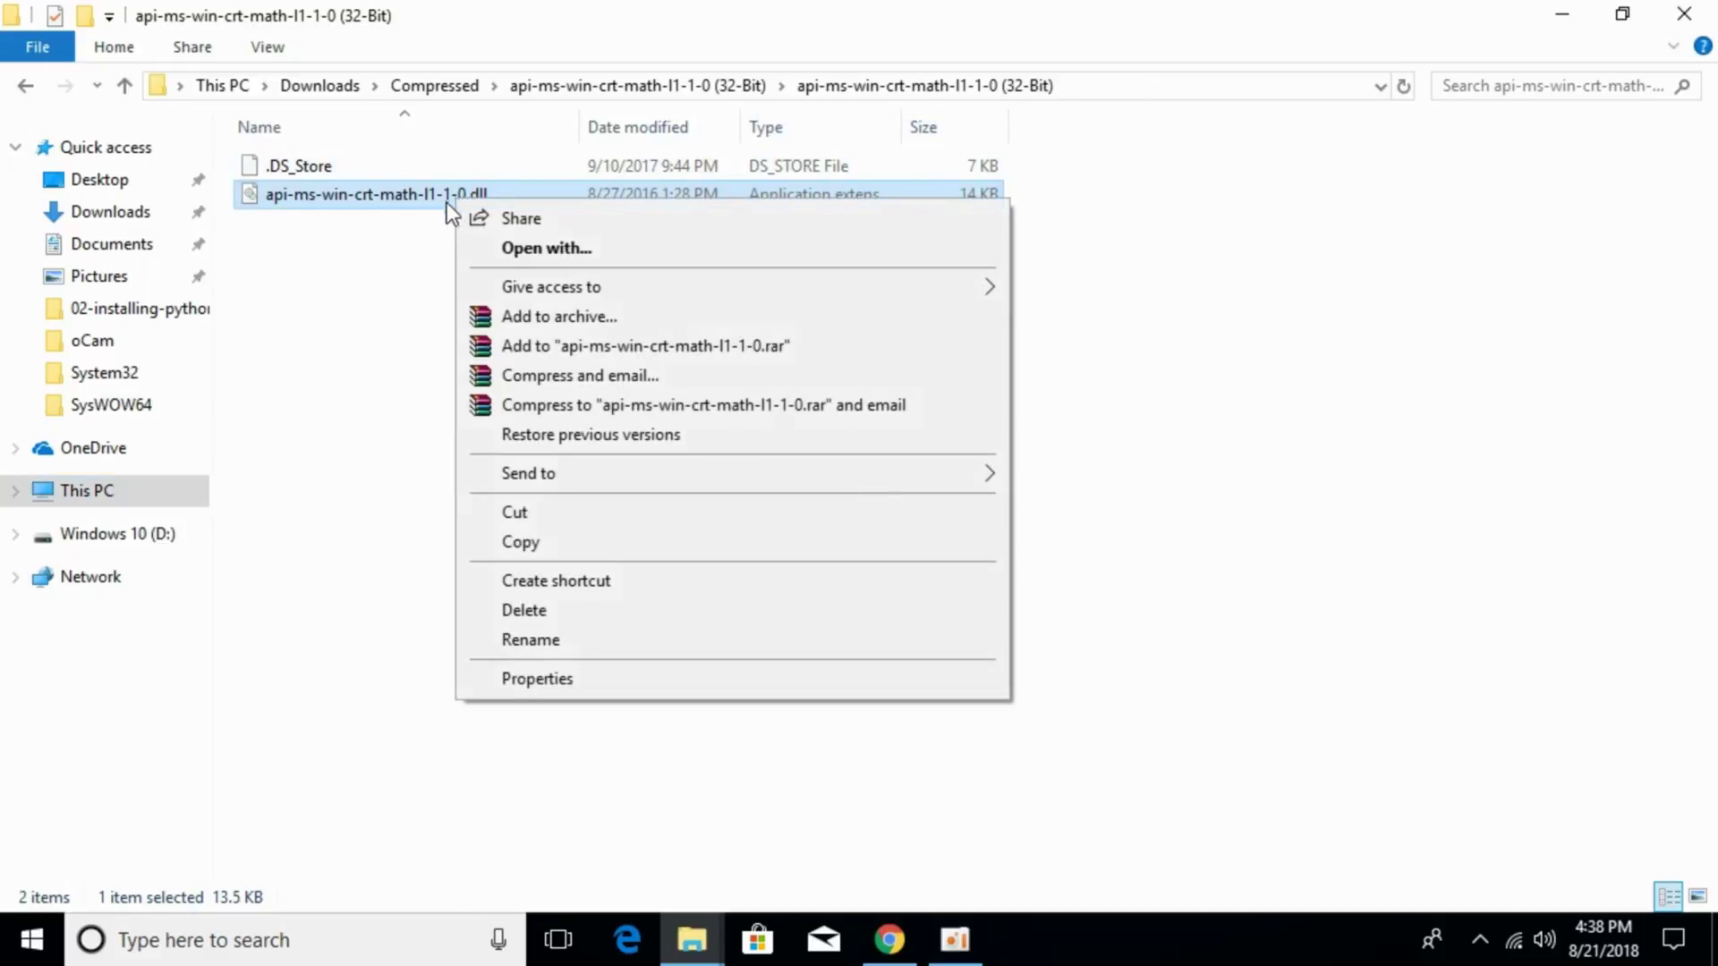
pyautogui.click(589, 541)
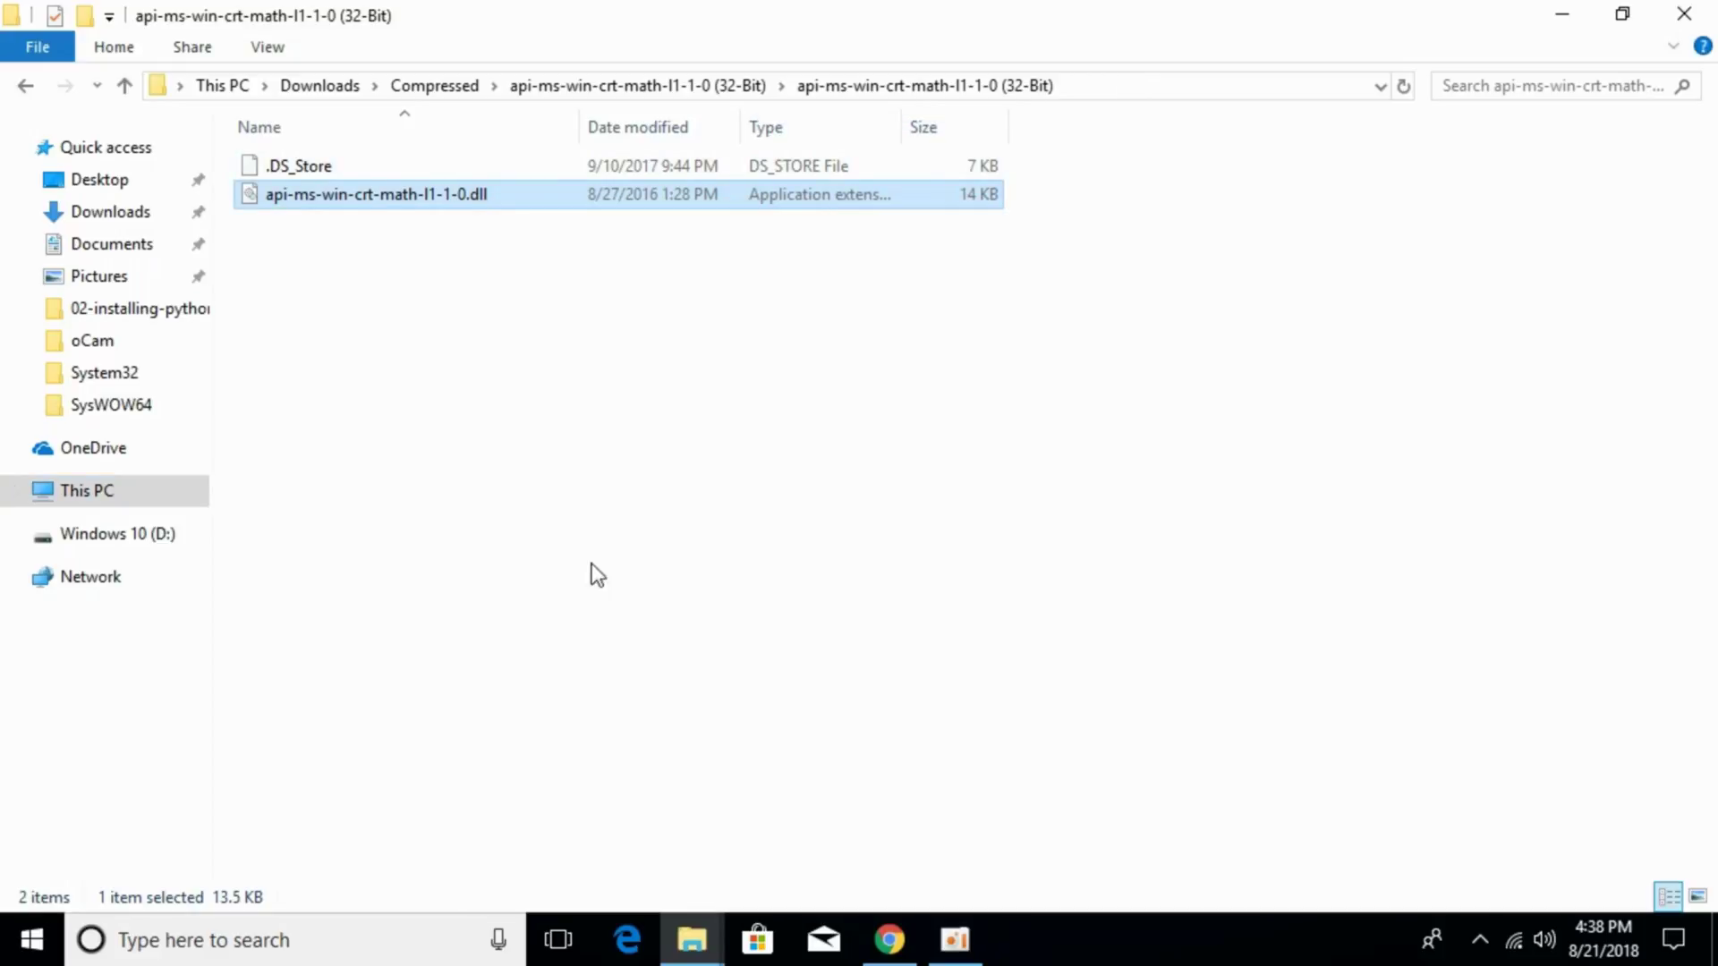
# Paste the dll into C:\Windows\SysWOW64 with administrator permission, then return to Windows.
pyautogui.moveTo(690, 941)
pyautogui.click(823, 846)
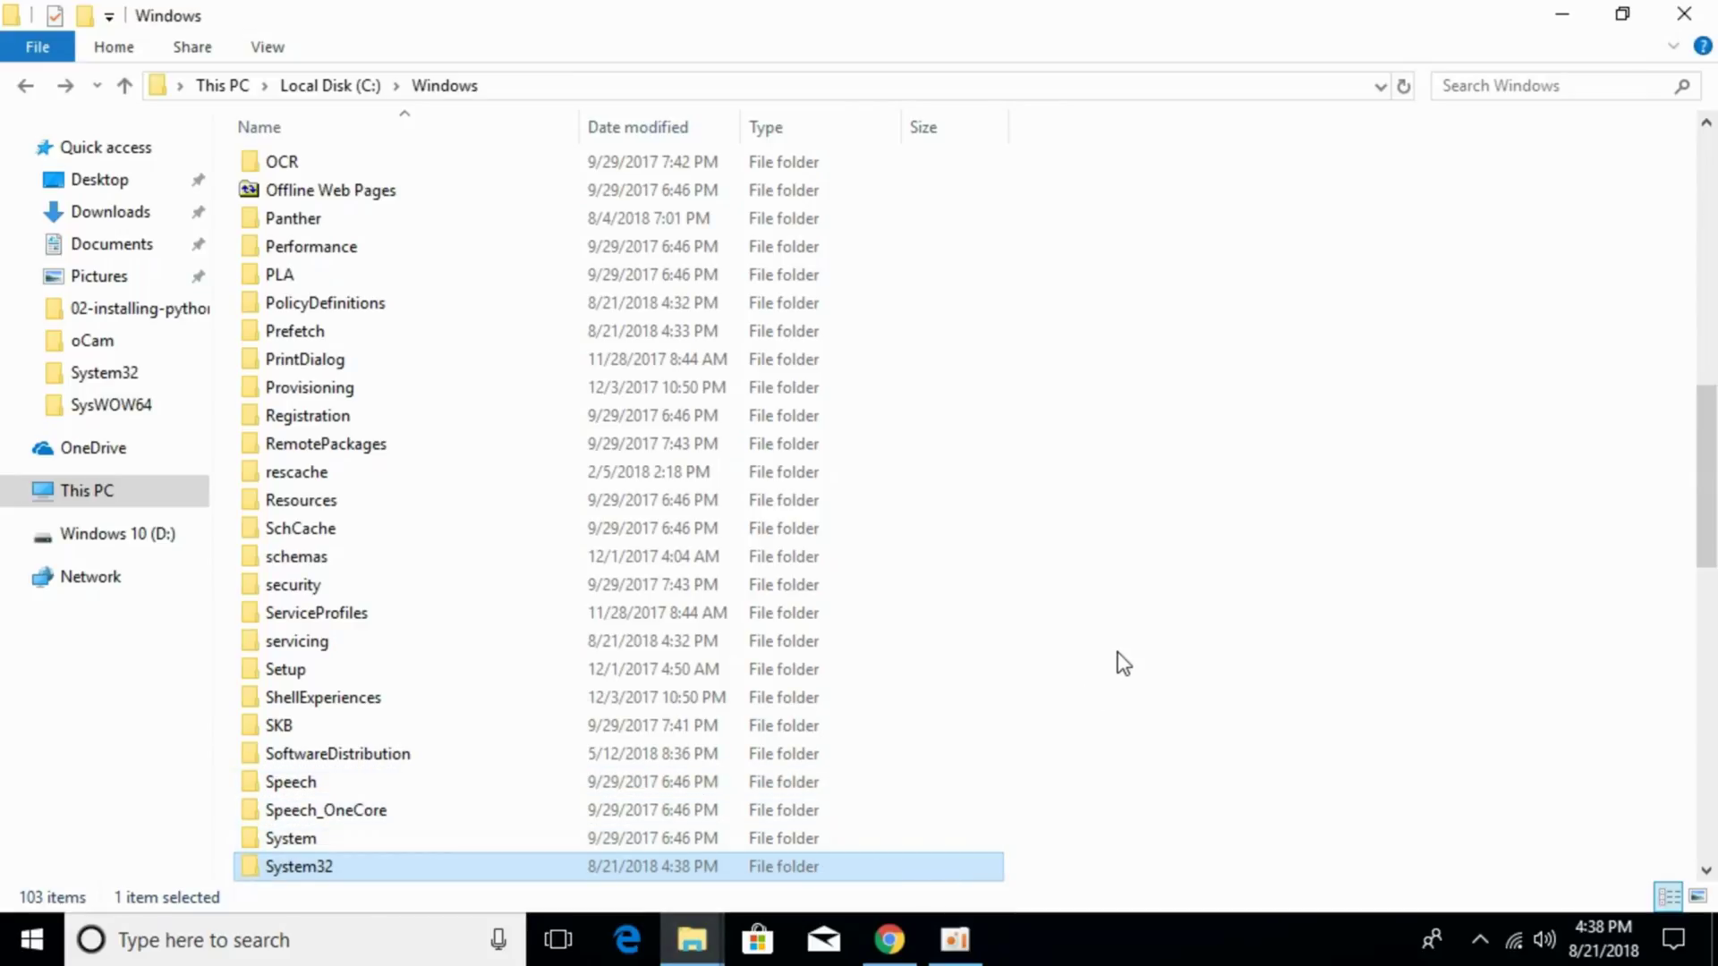
pyautogui.scroll(-3, 1123, 664)
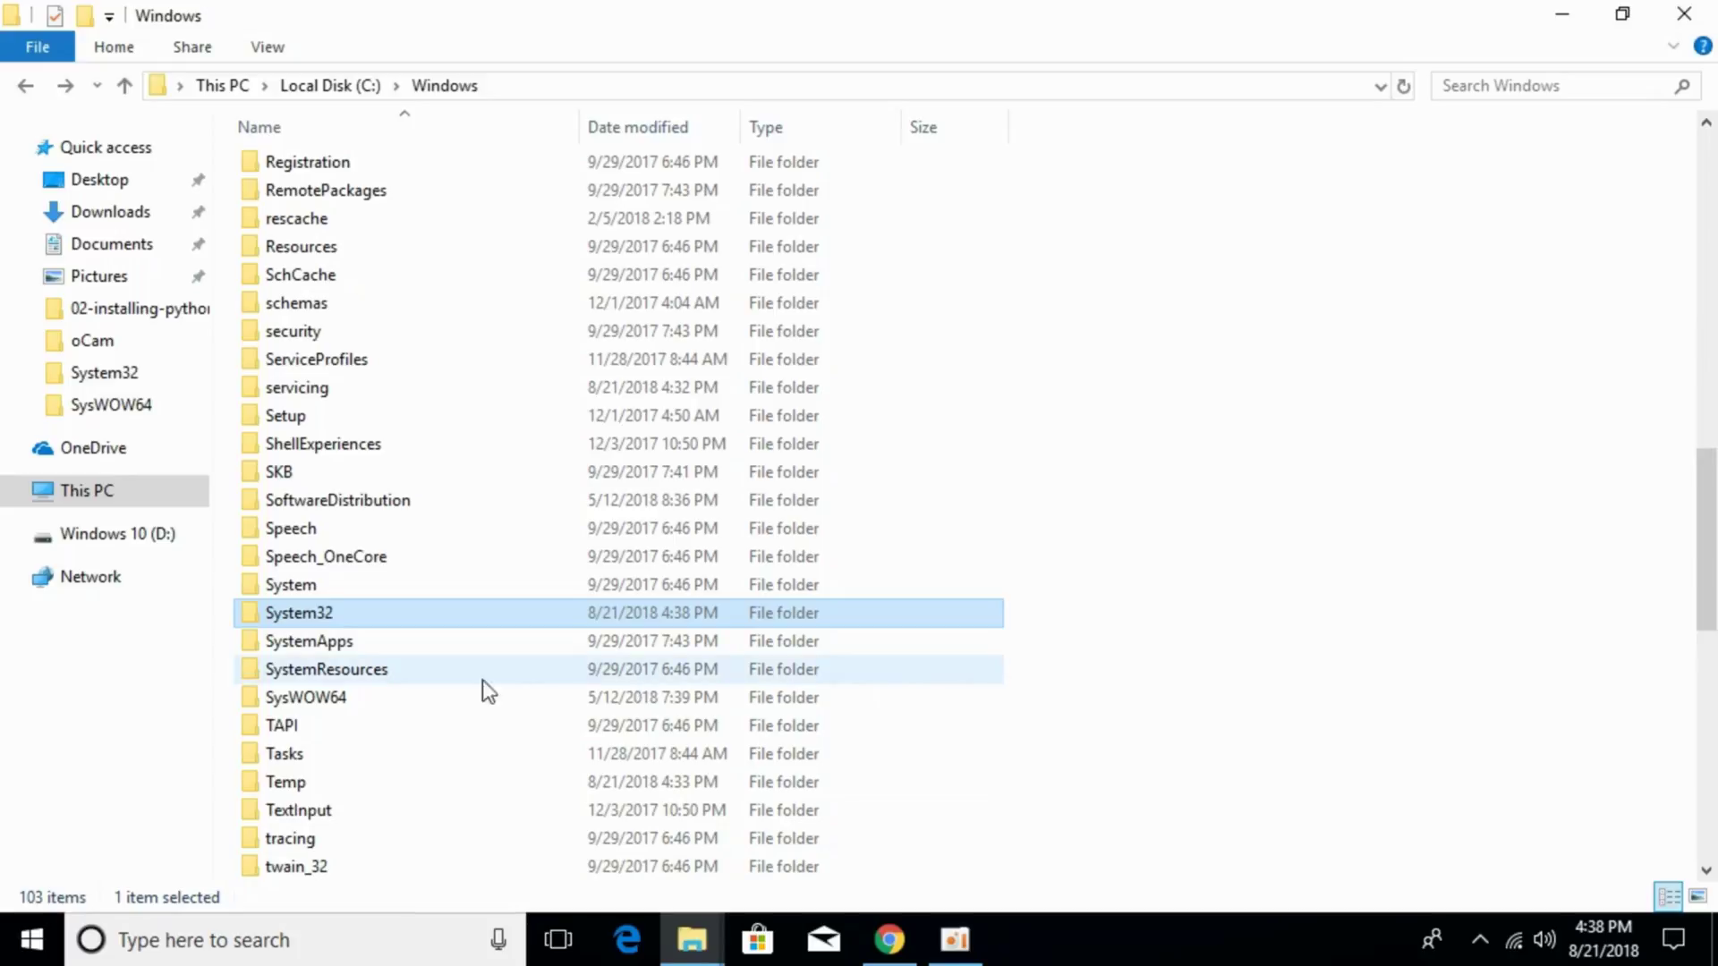
pyautogui.click(322, 699)
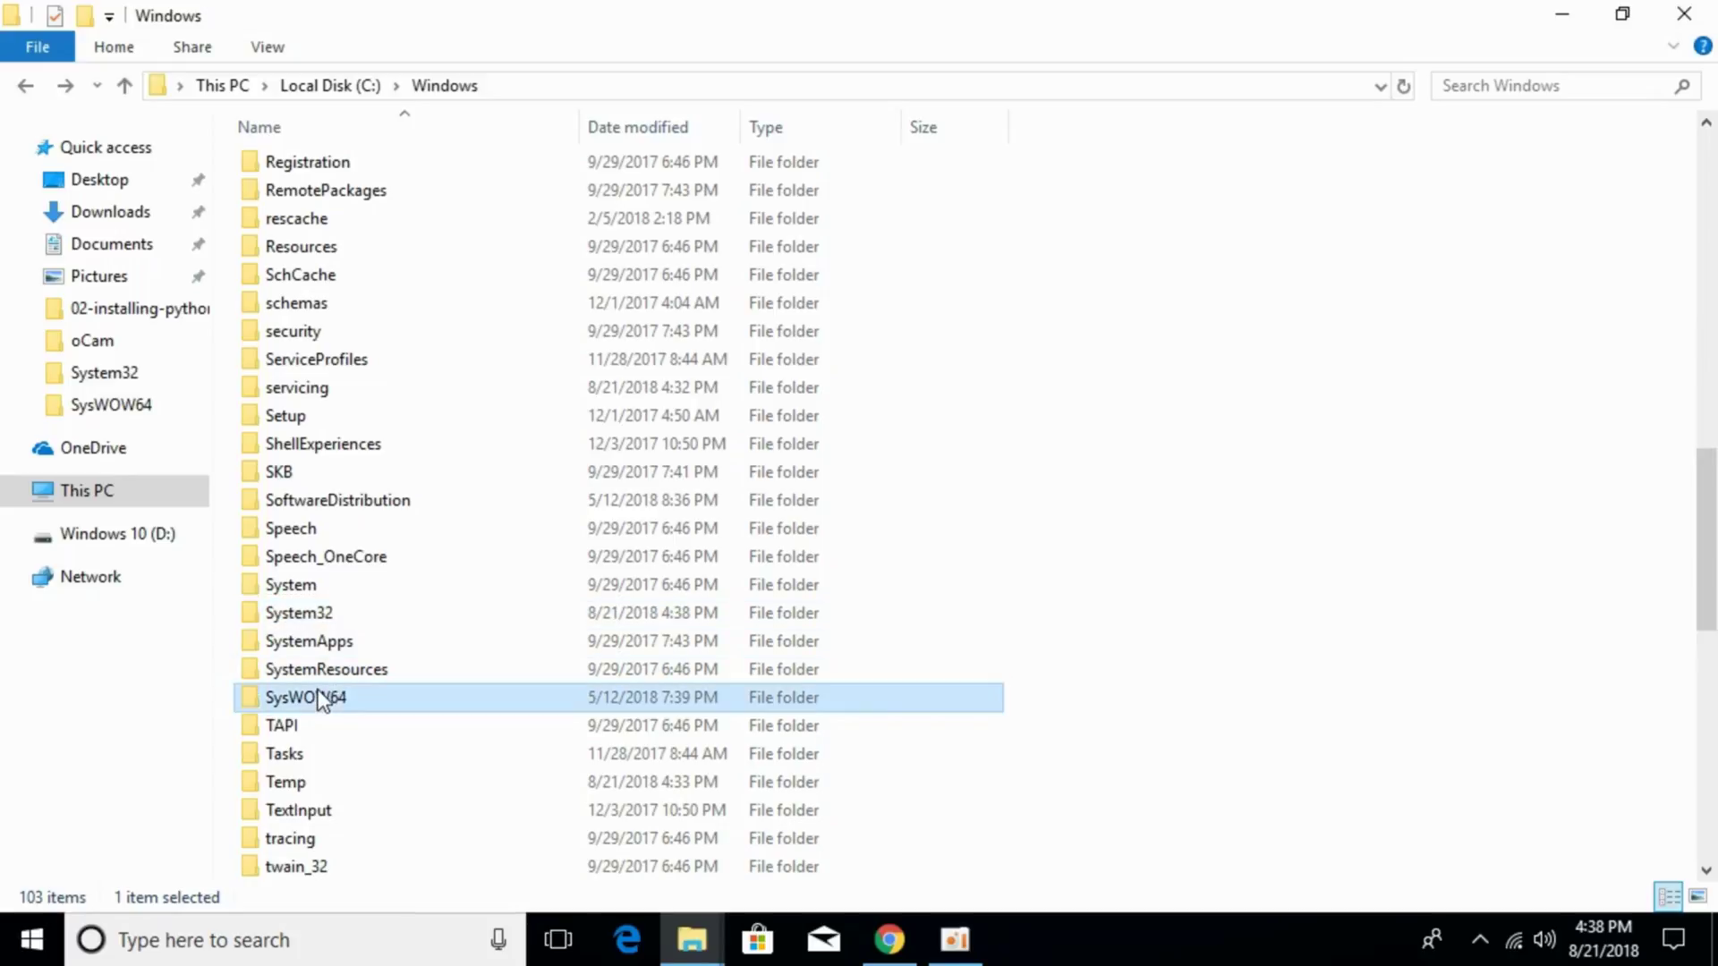
pyautogui.doubleClick(422, 702)
pyautogui.rightClick(1100, 355)
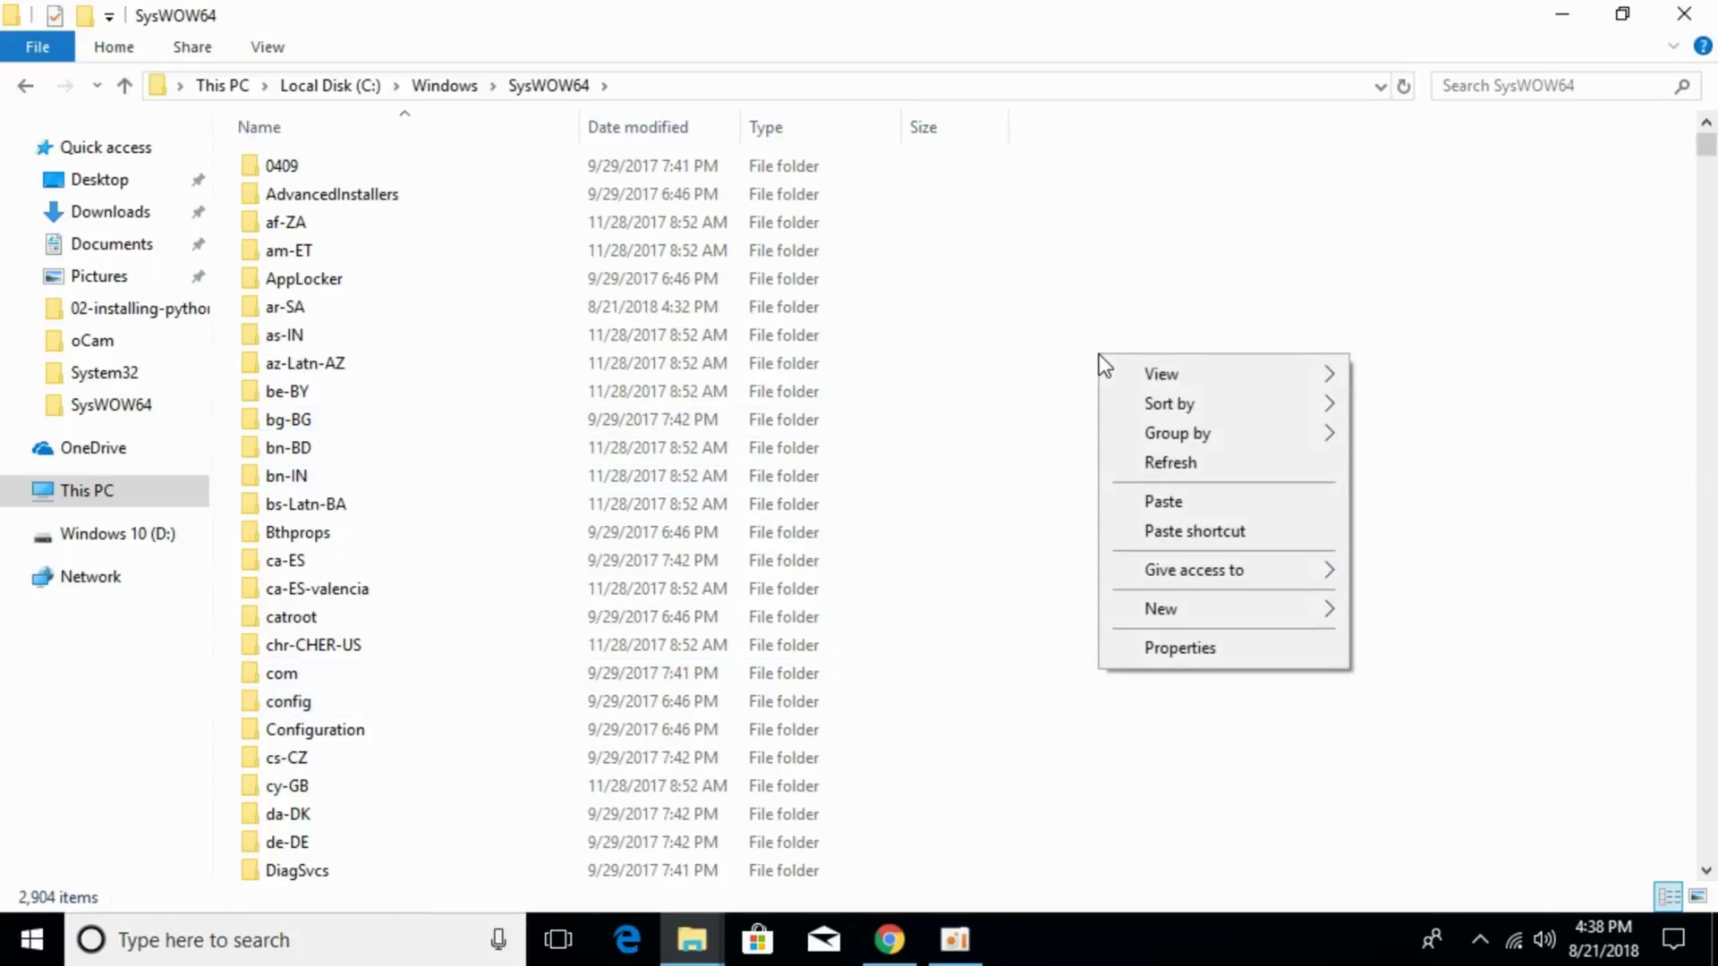
pyautogui.click(1125, 499)
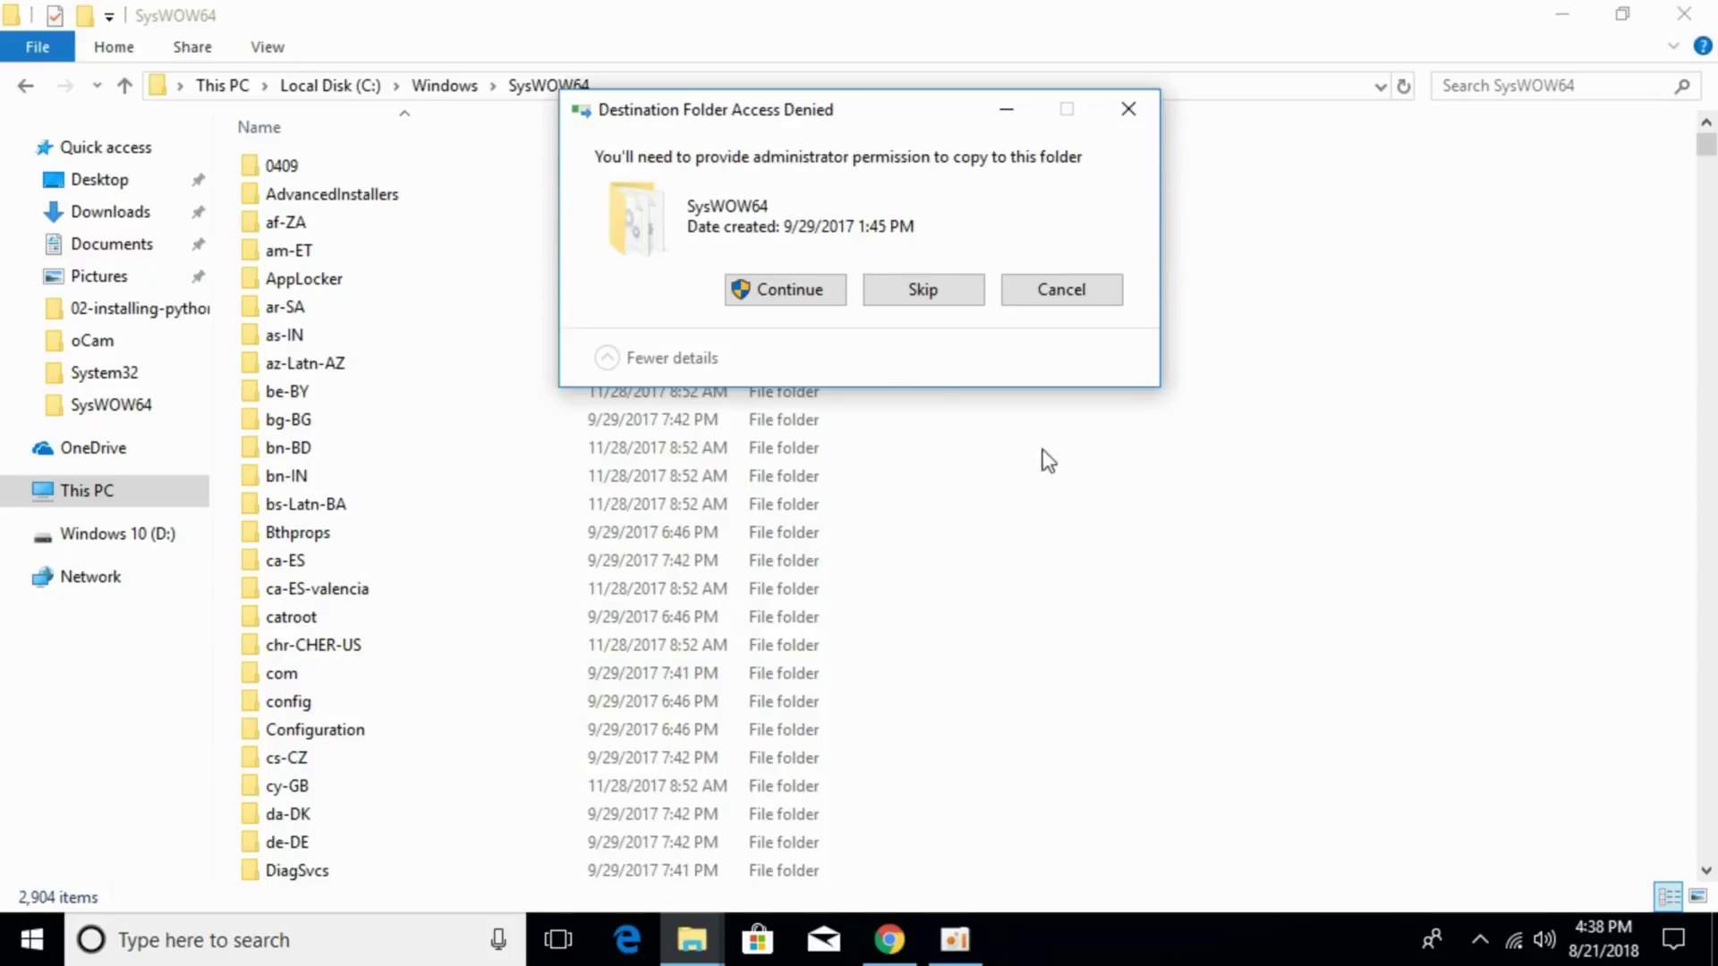
pyautogui.click(818, 286)
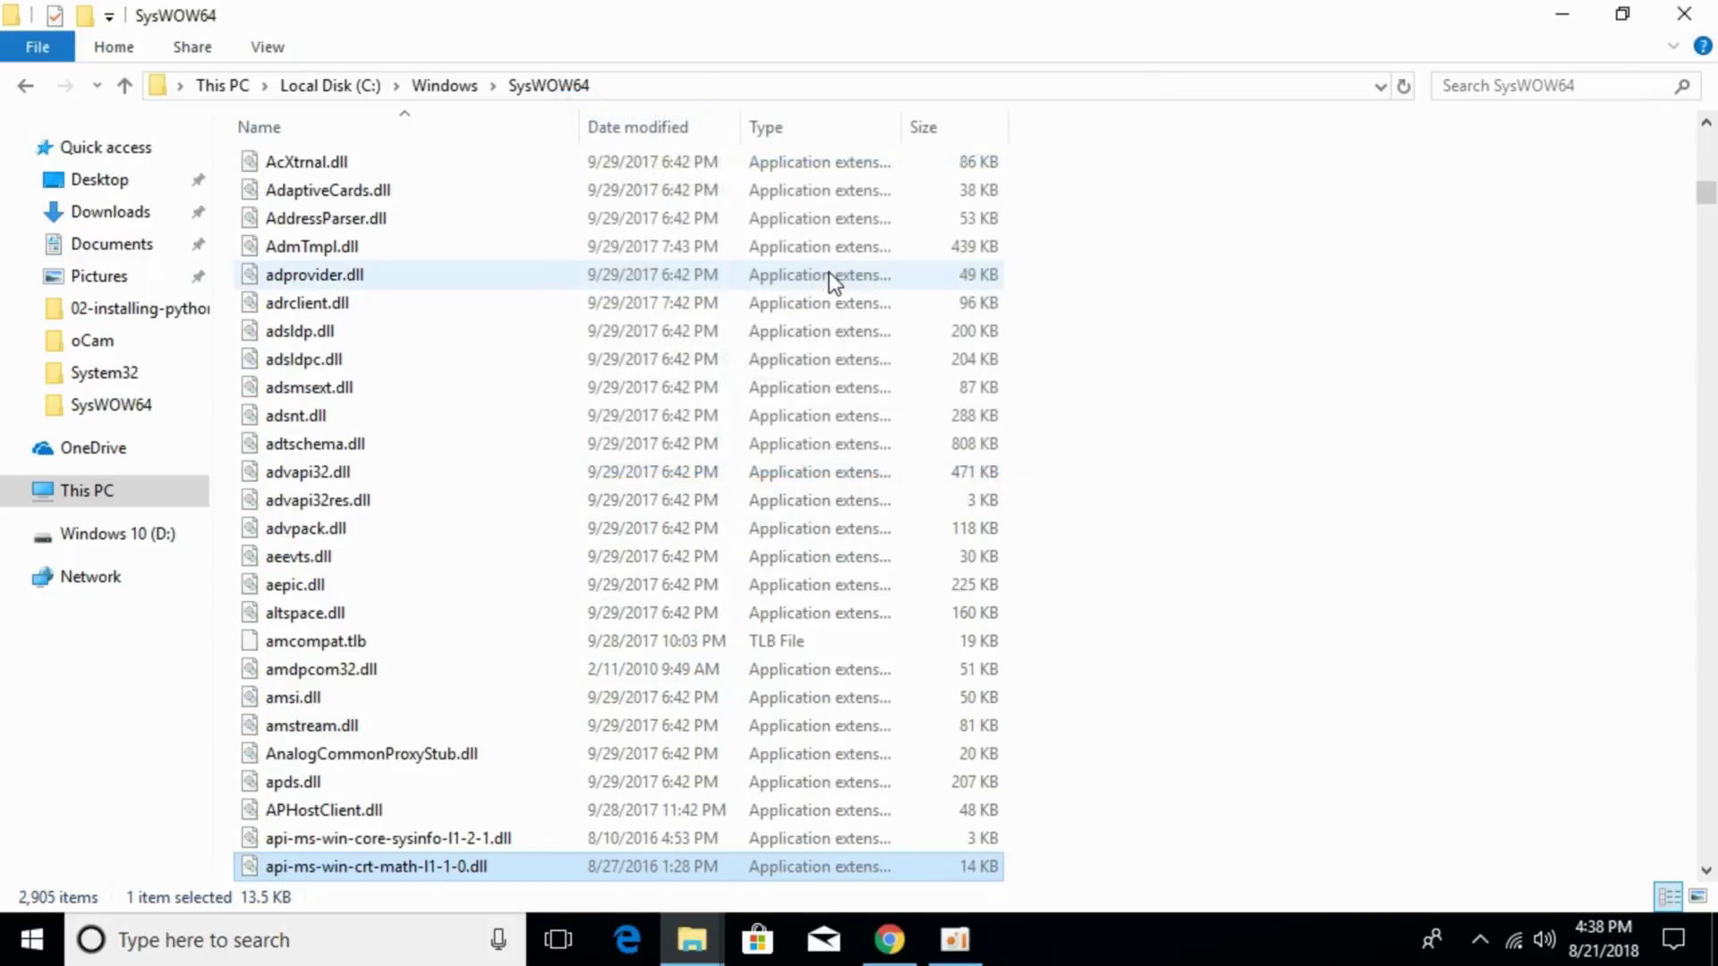
pyautogui.click(25, 86)
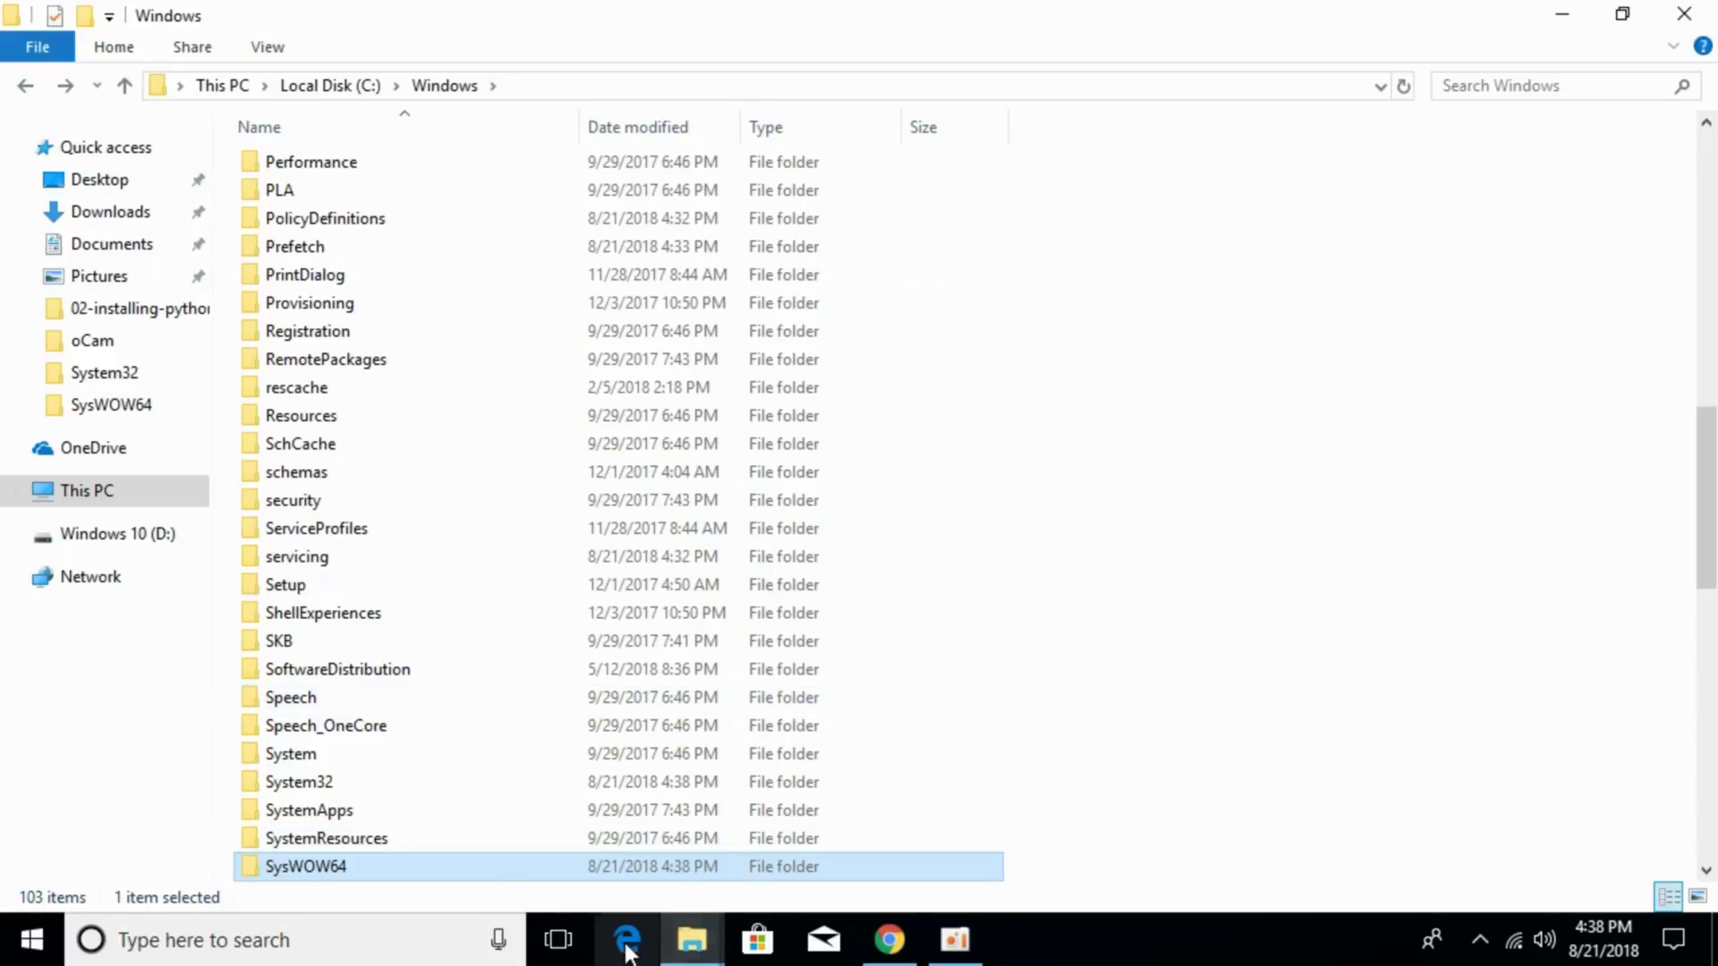
# Copy the 64-bit api-ms-win-crt-math-l1-1-0.dll from the extracted 64-Bit folder.
pyautogui.moveTo(692, 951)
pyautogui.click(549, 869)
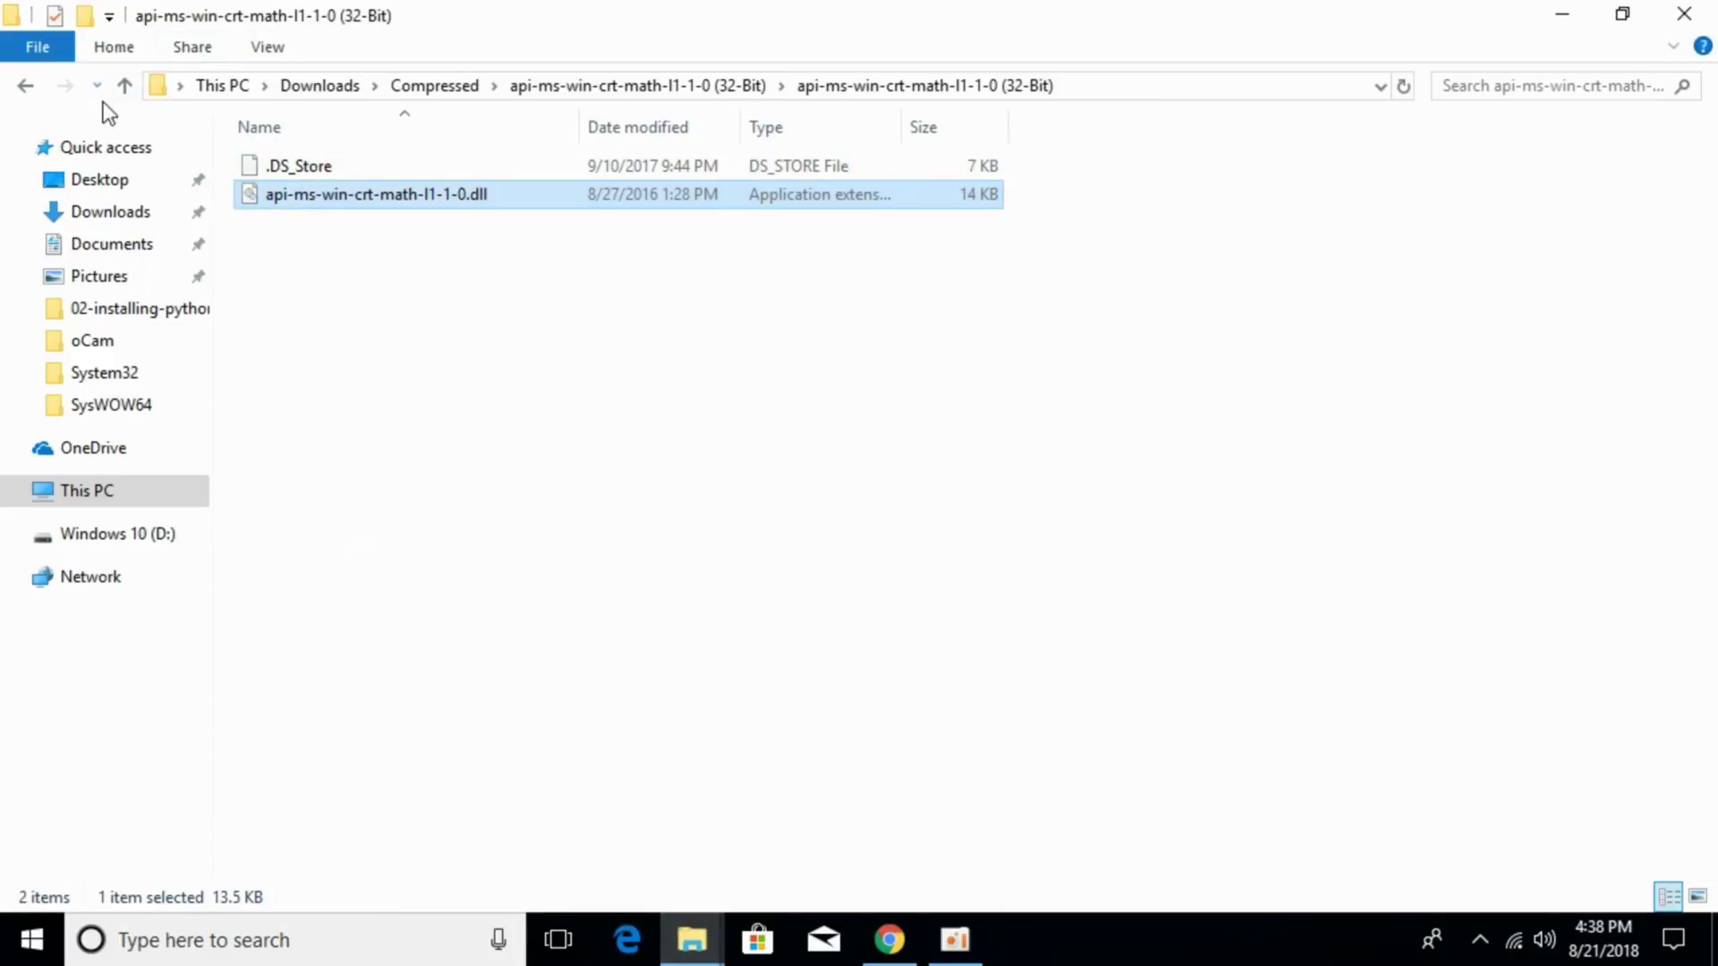
pyautogui.click(34, 82)
pyautogui.click(34, 82)
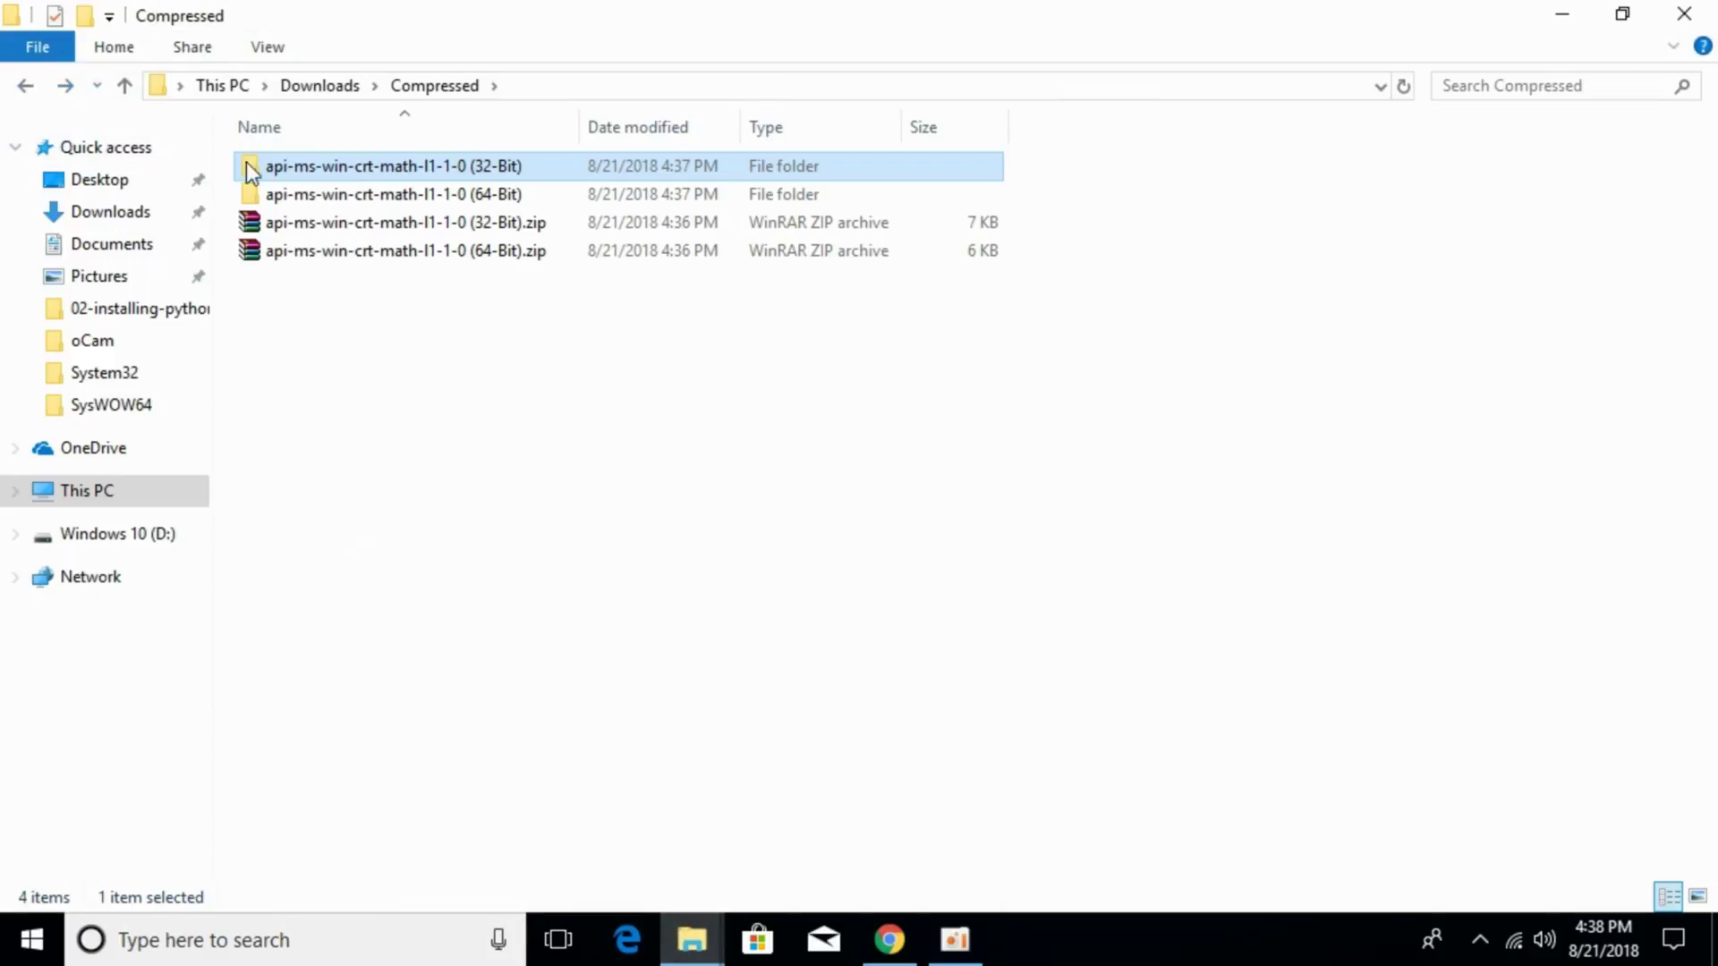
pyautogui.doubleClick(298, 185)
pyautogui.doubleClick(298, 186)
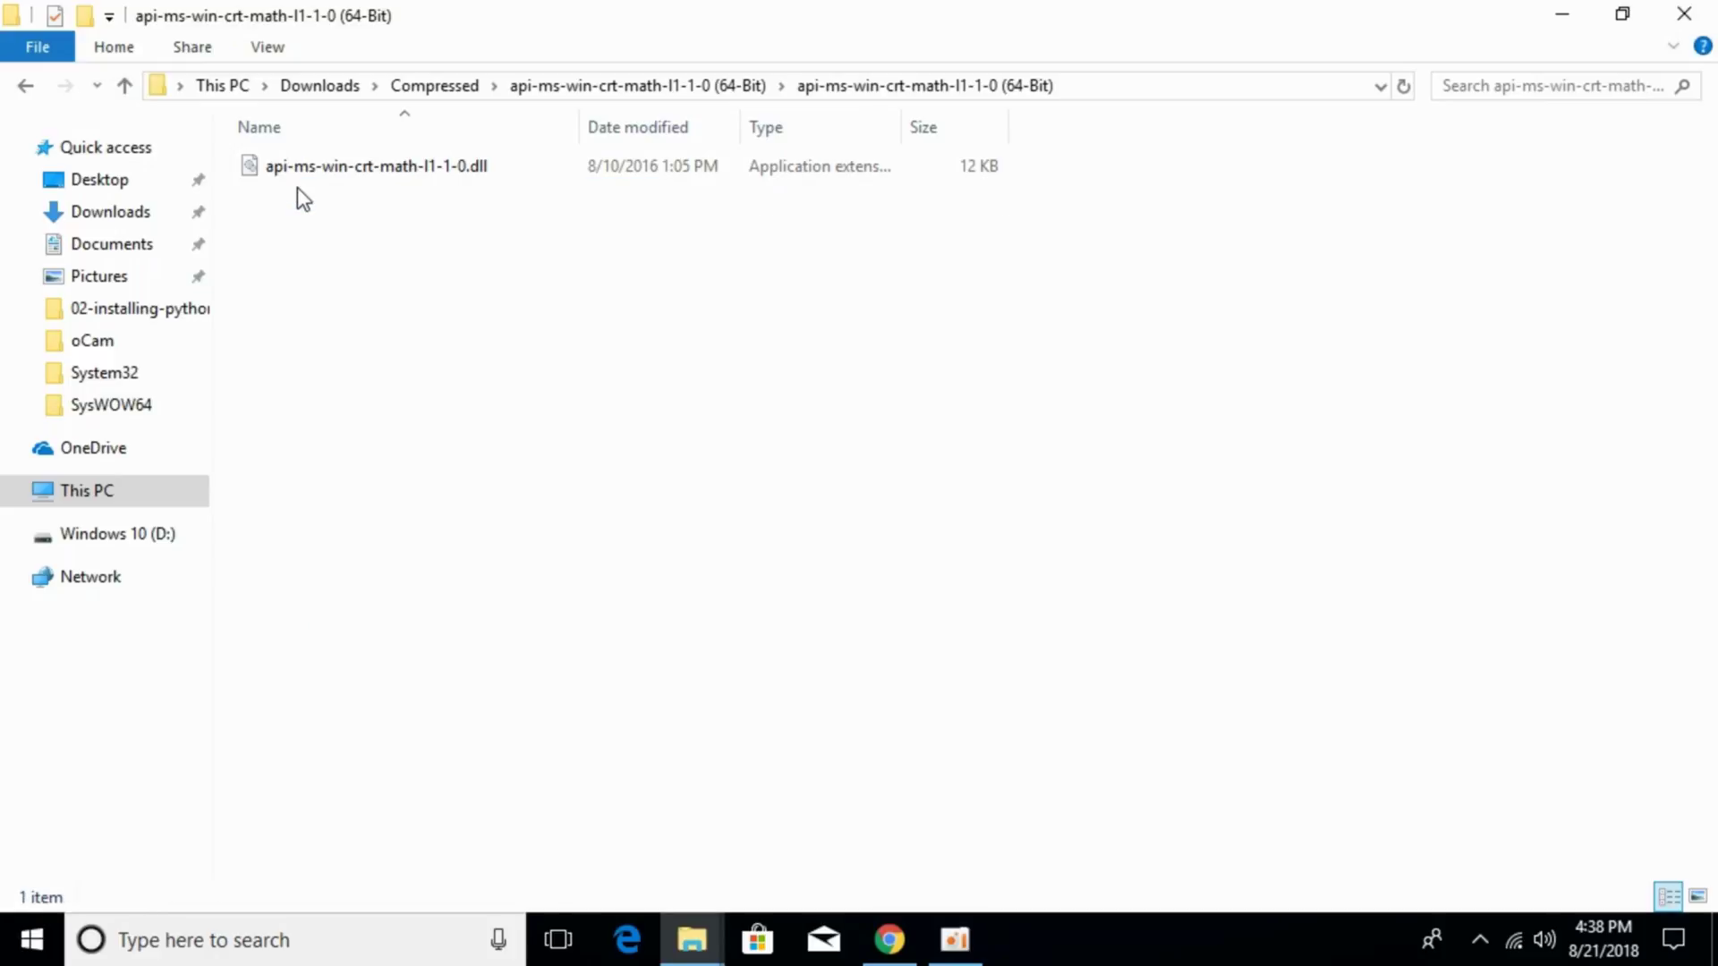
pyautogui.rightClick(302, 165)
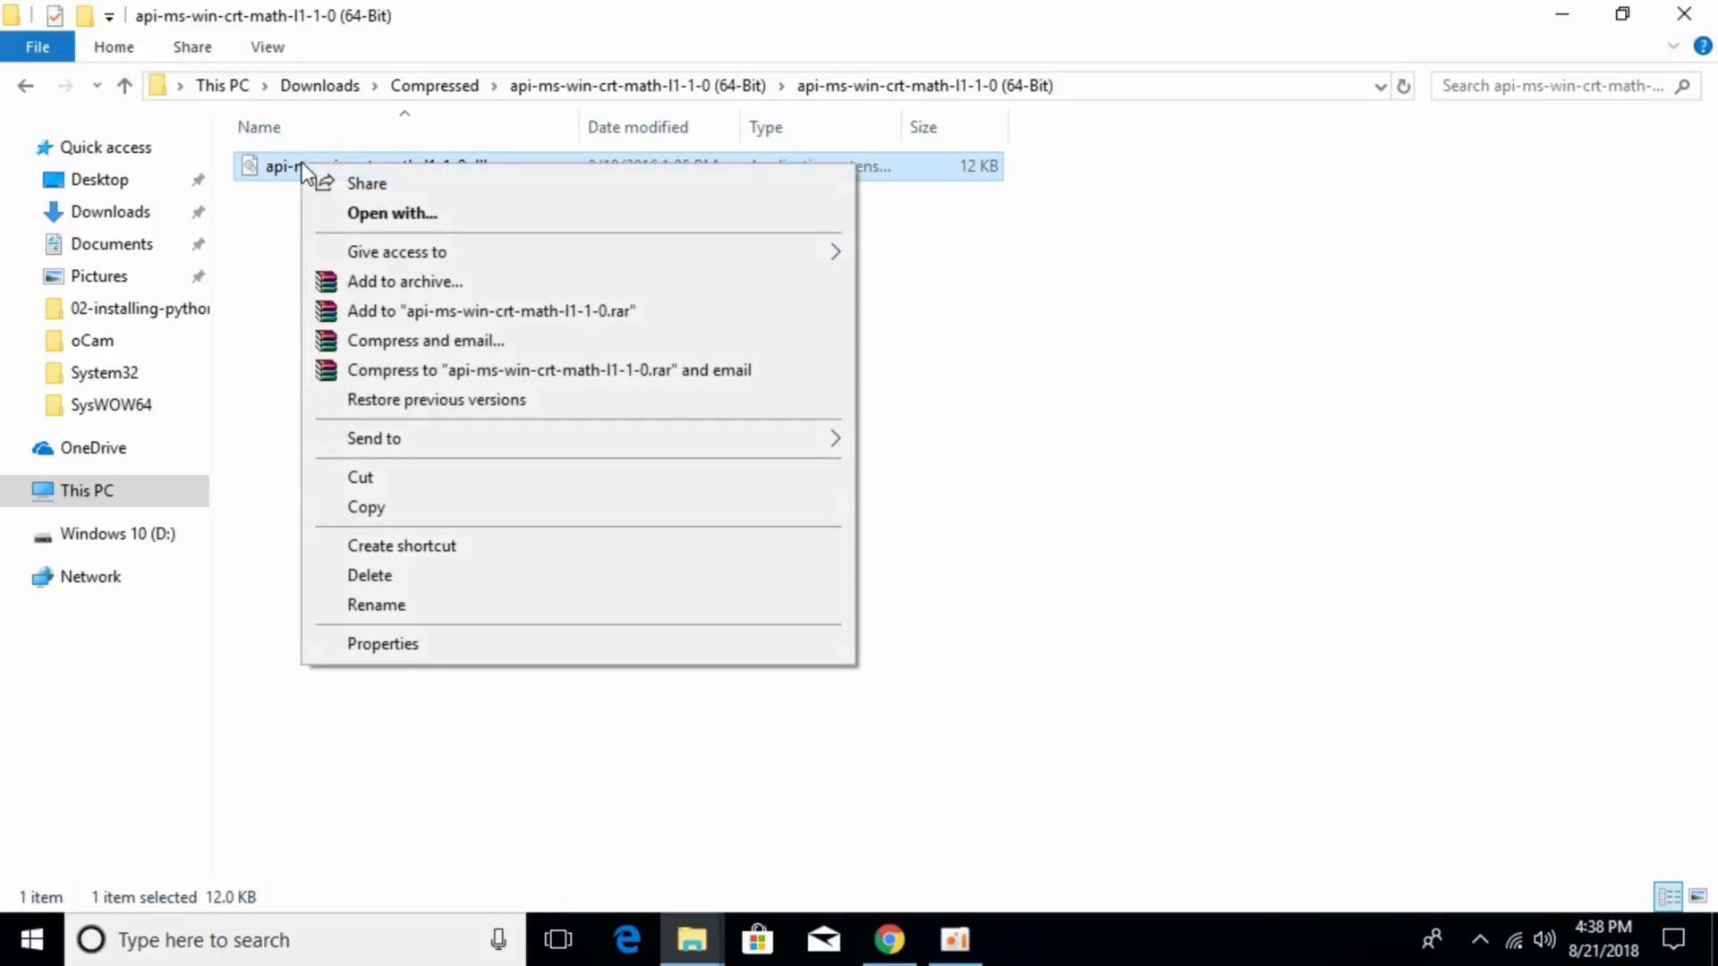
pyautogui.click(416, 507)
# Paste it into System32, replacing the existing dll with administrator permission.
pyautogui.click(692, 939)
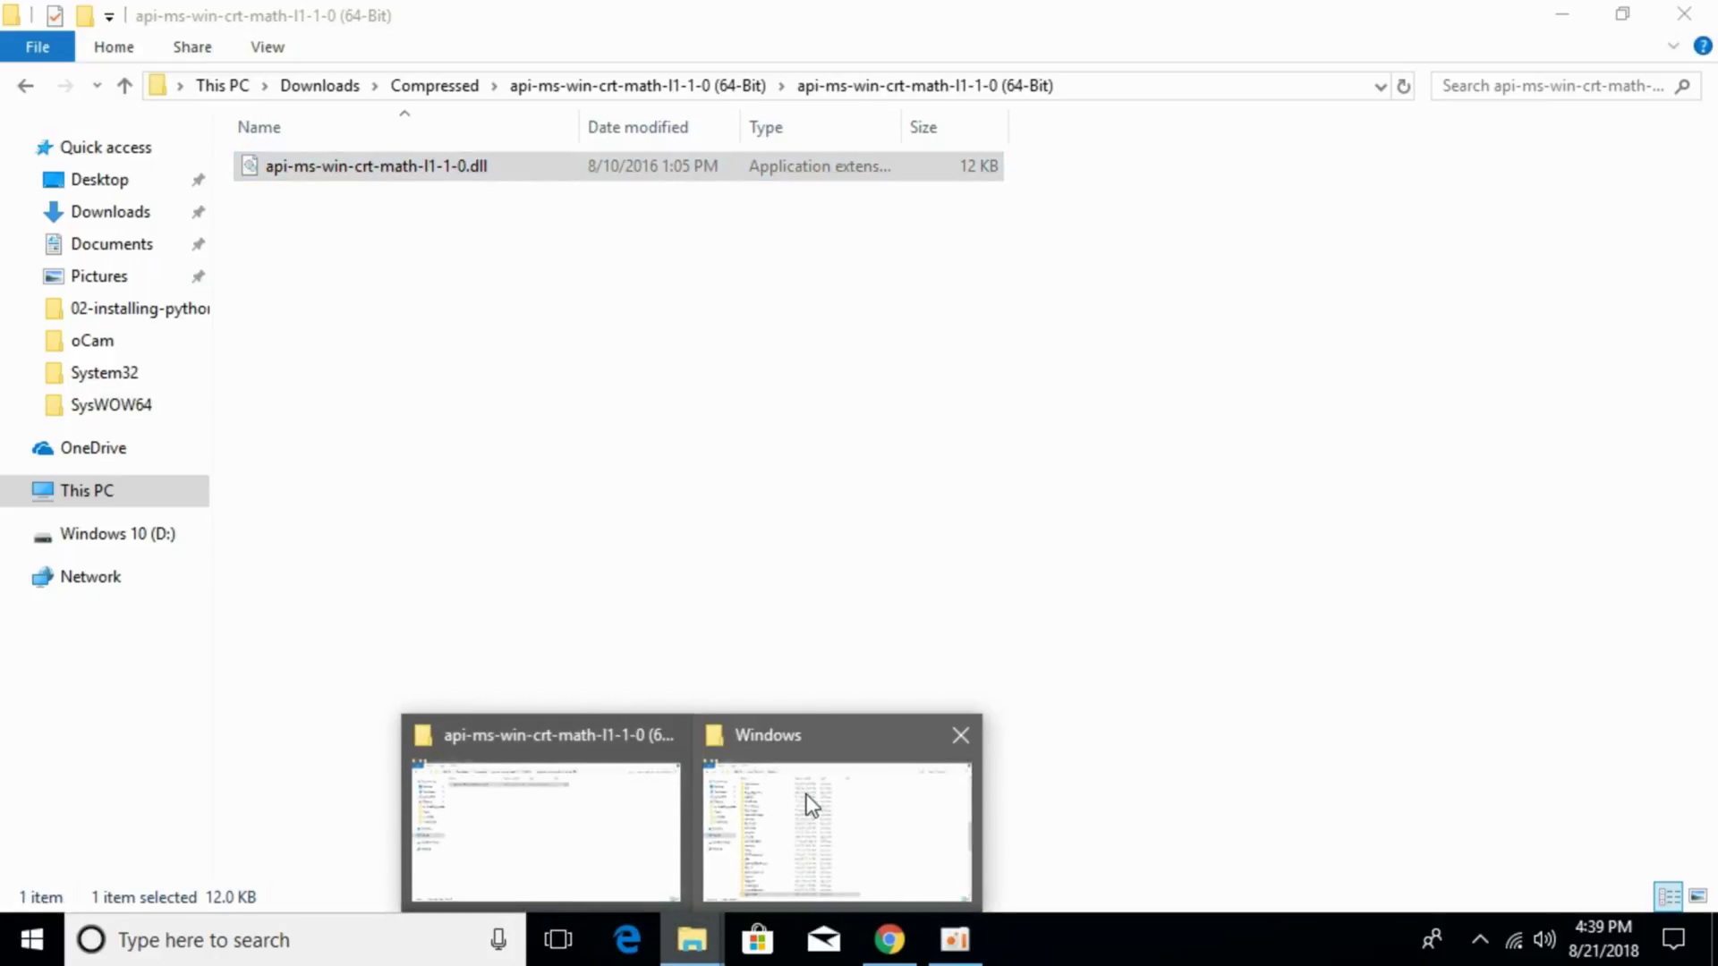
pyautogui.click(809, 799)
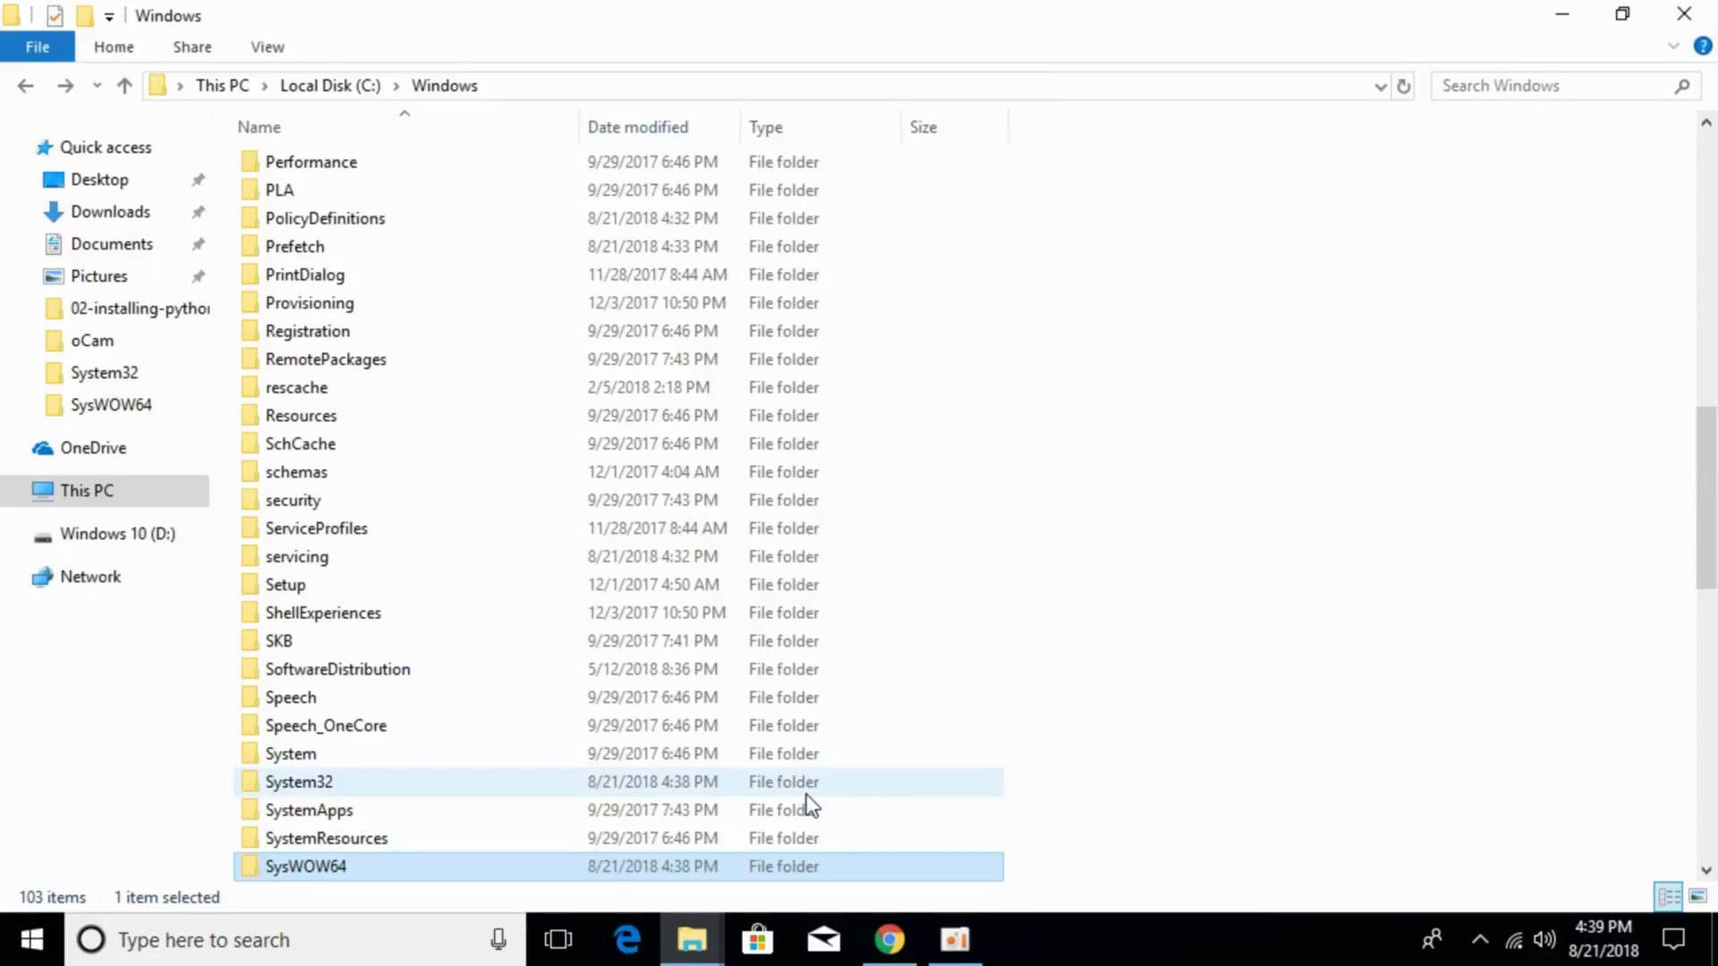
pyautogui.doubleClick(315, 784)
pyautogui.rightClick(1379, 400)
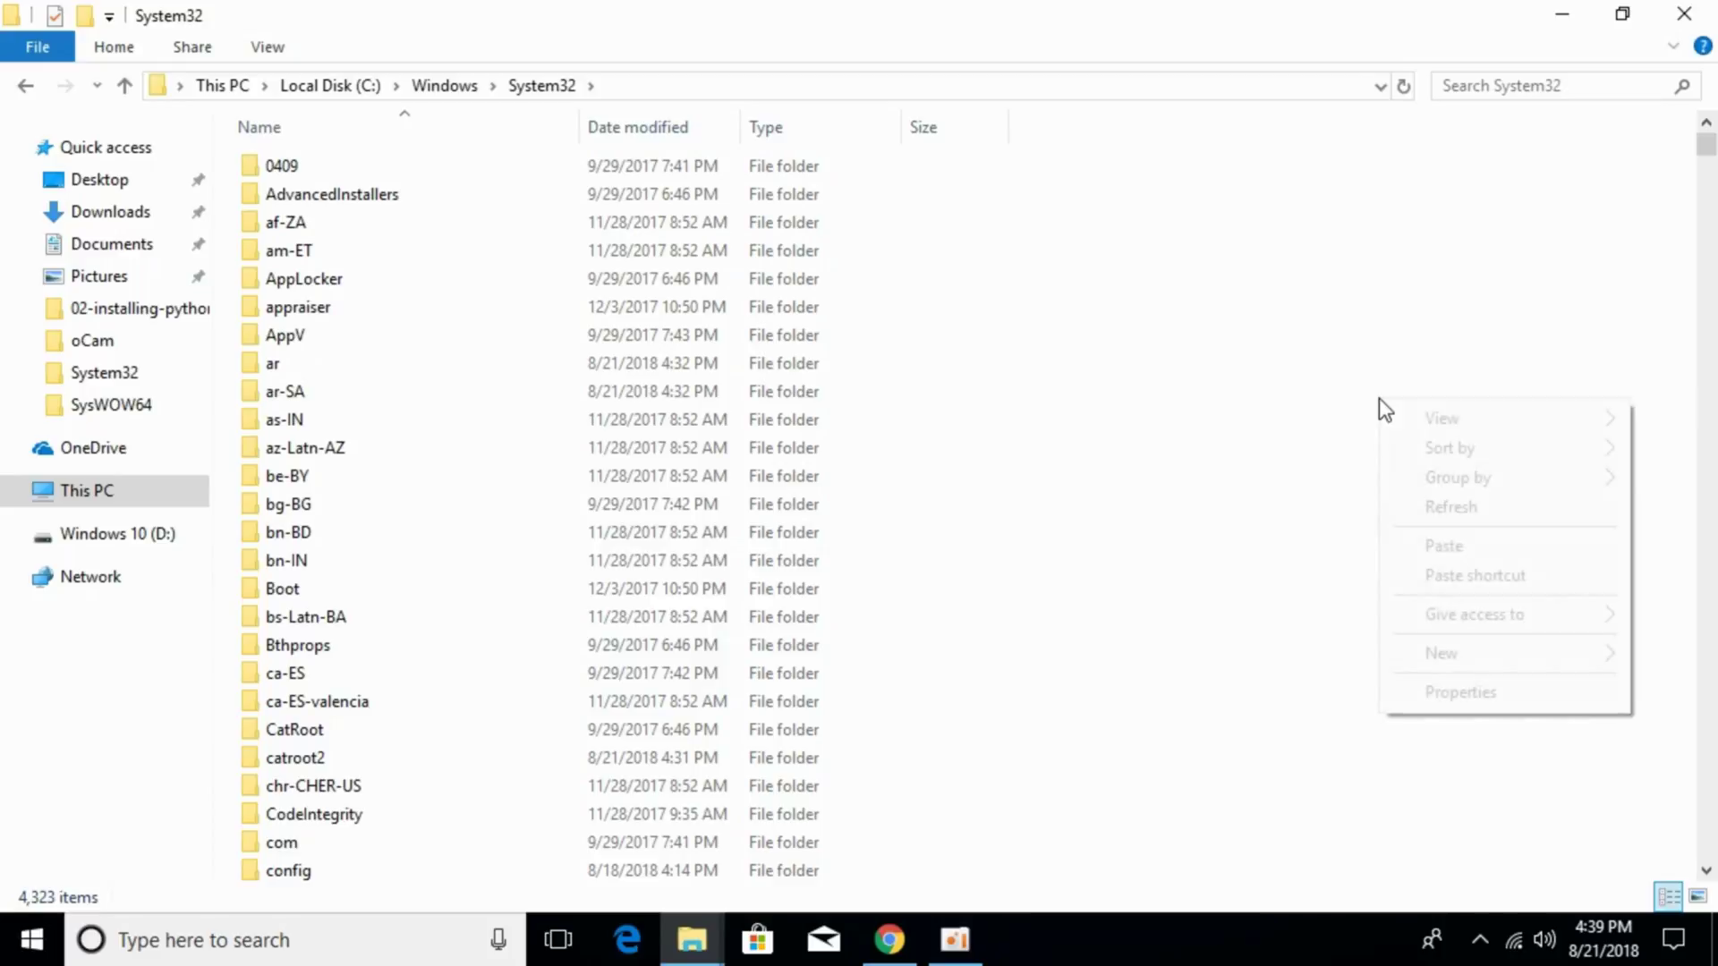
pyautogui.click(1427, 548)
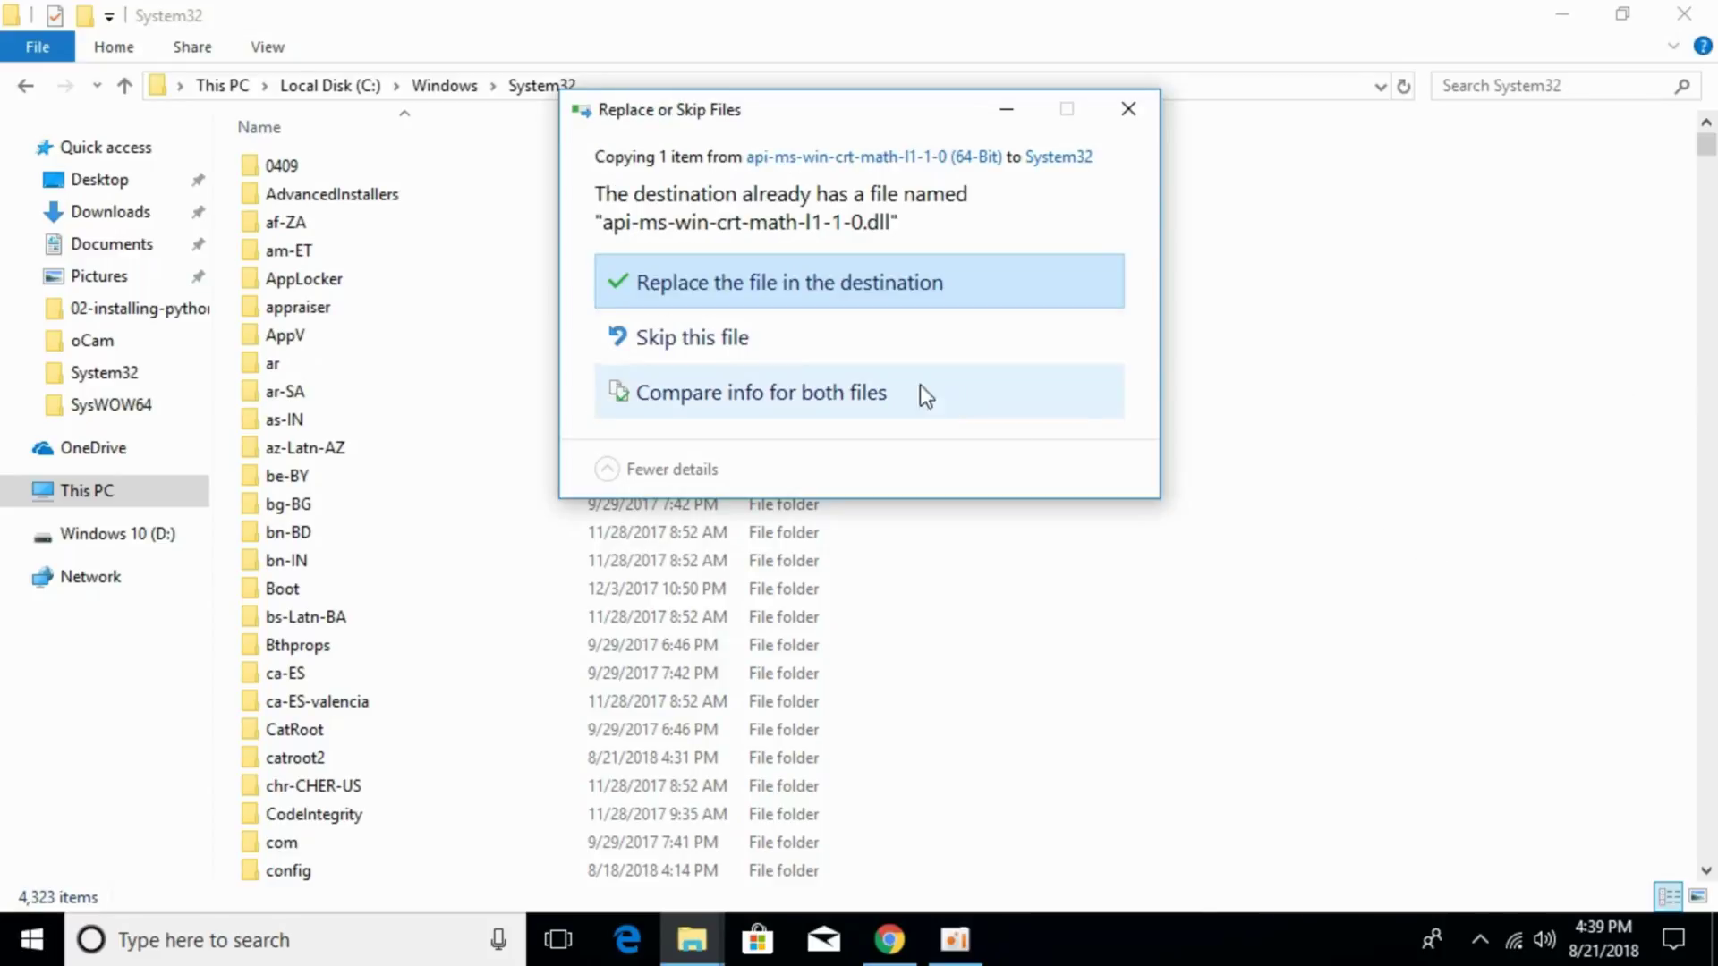
pyautogui.click(839, 281)
pyautogui.click(793, 292)
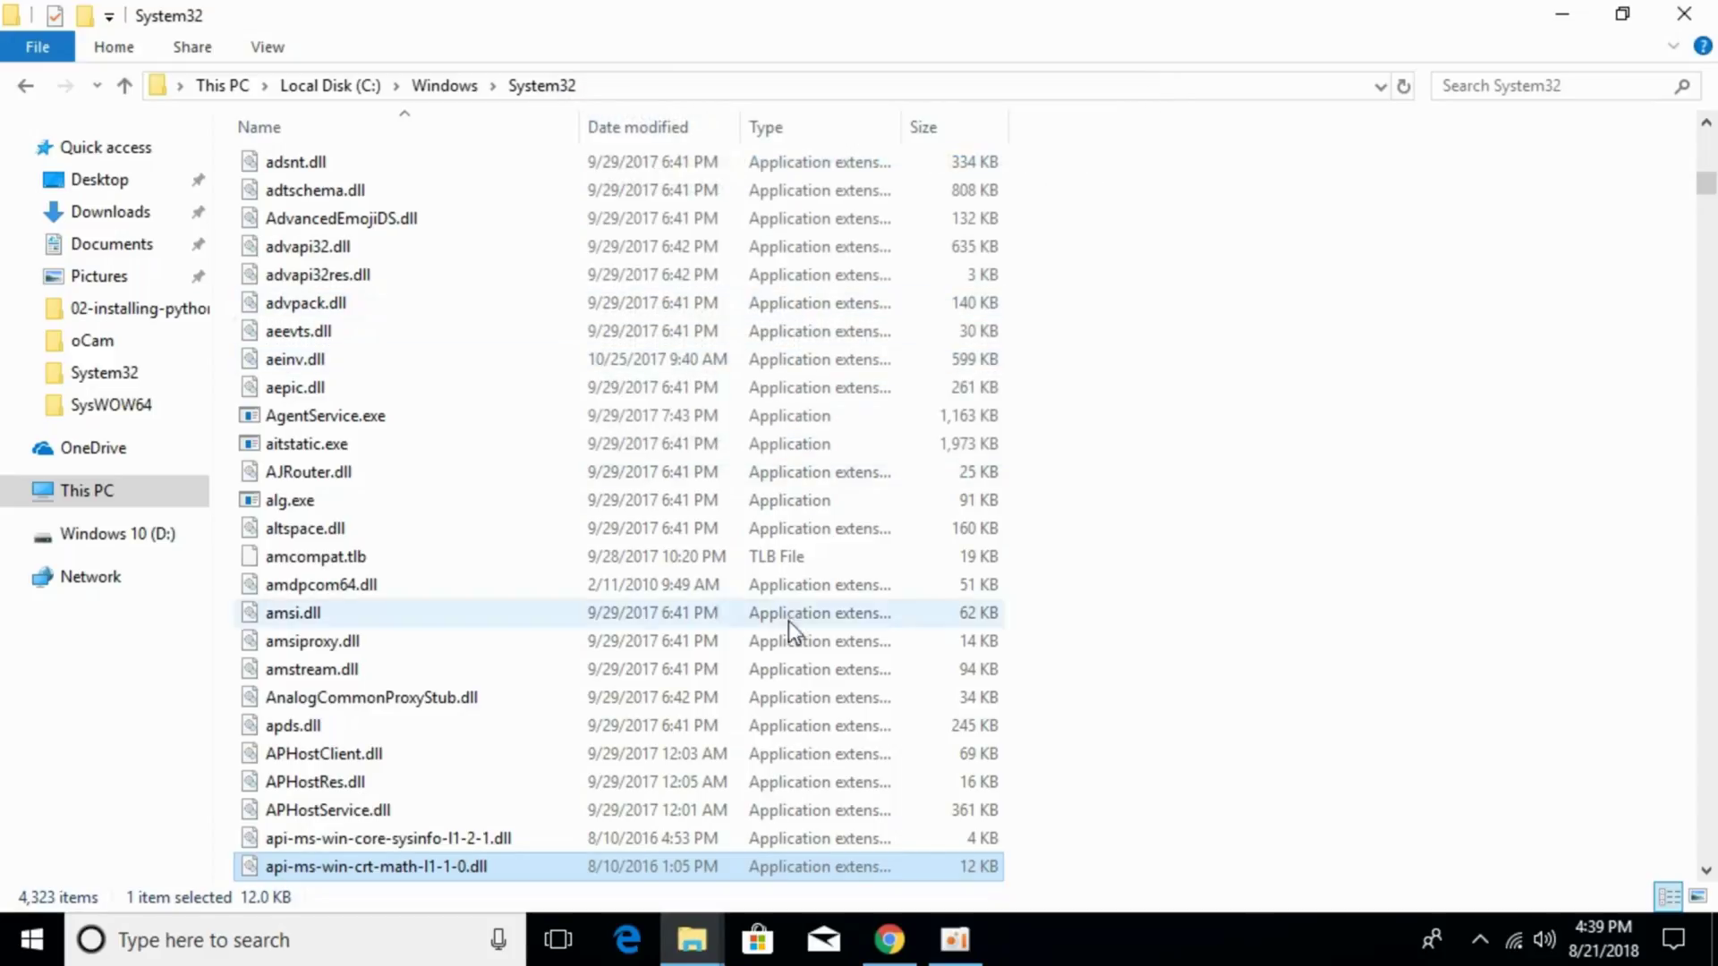